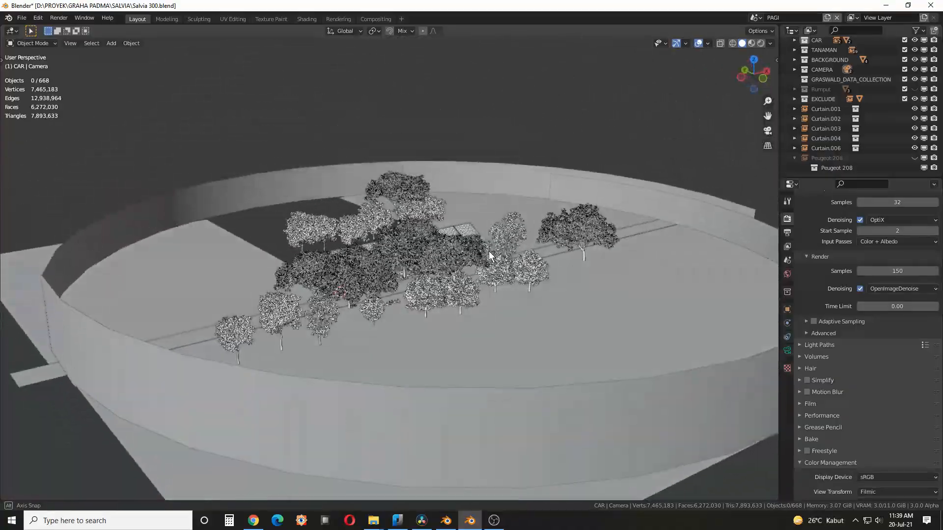
Display the housing scene in rendered shading and examine the street view with its houses, trees and parked cars
scroll(430, 270, up, 10)
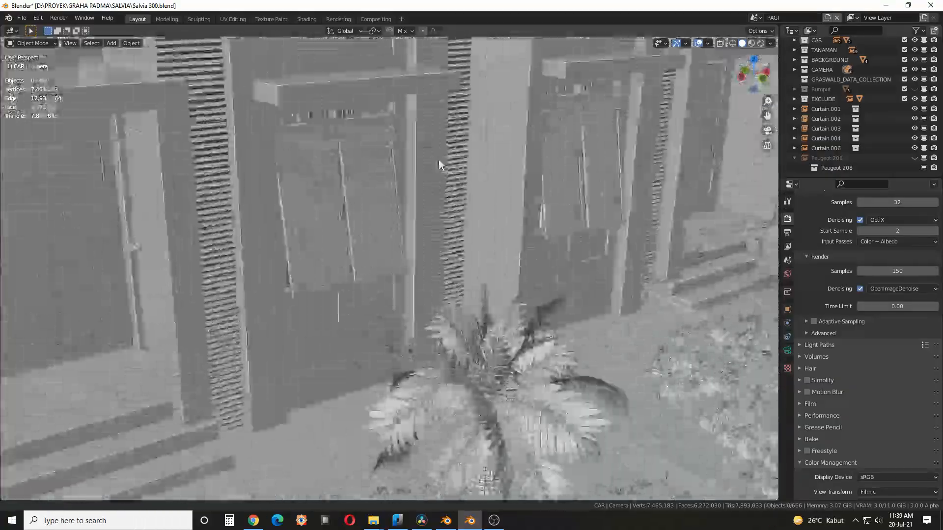
scroll(438, 160, down, 6)
scroll(475, 209, down, 5)
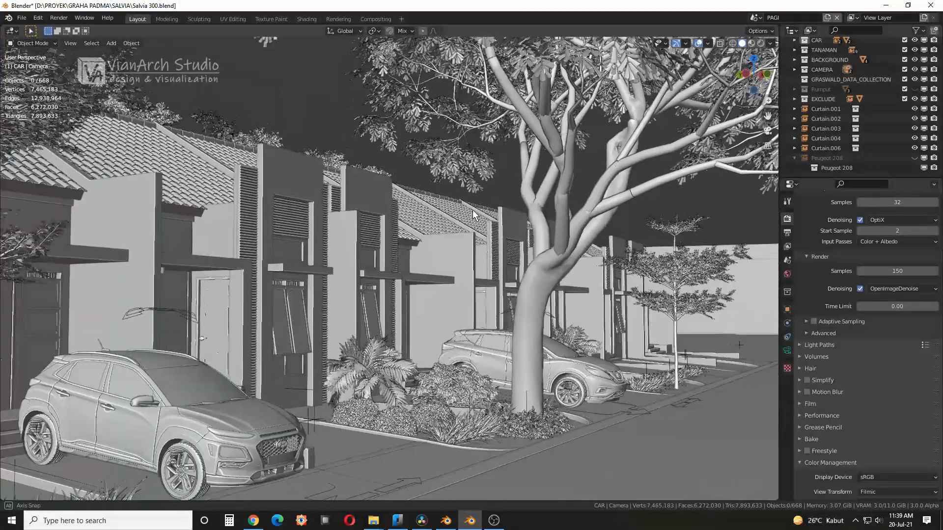
scroll(485, 225, down, 1)
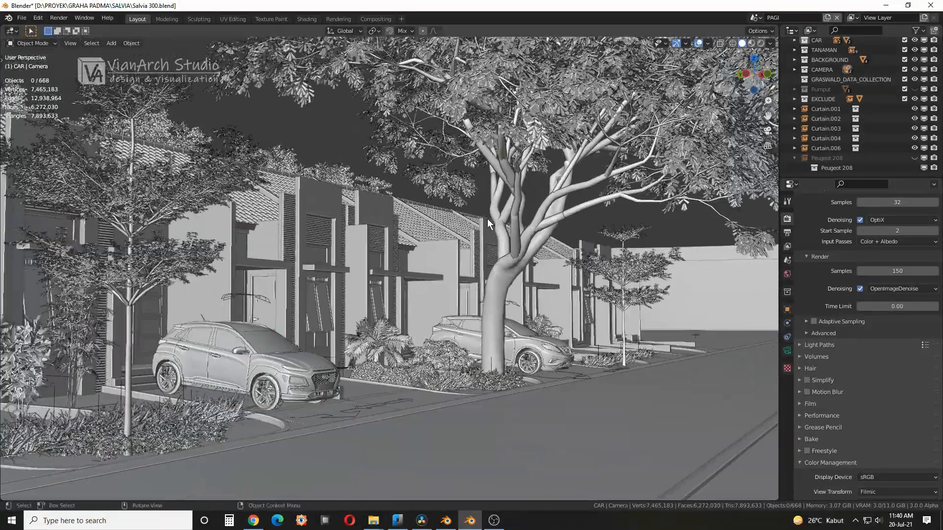
key(z)
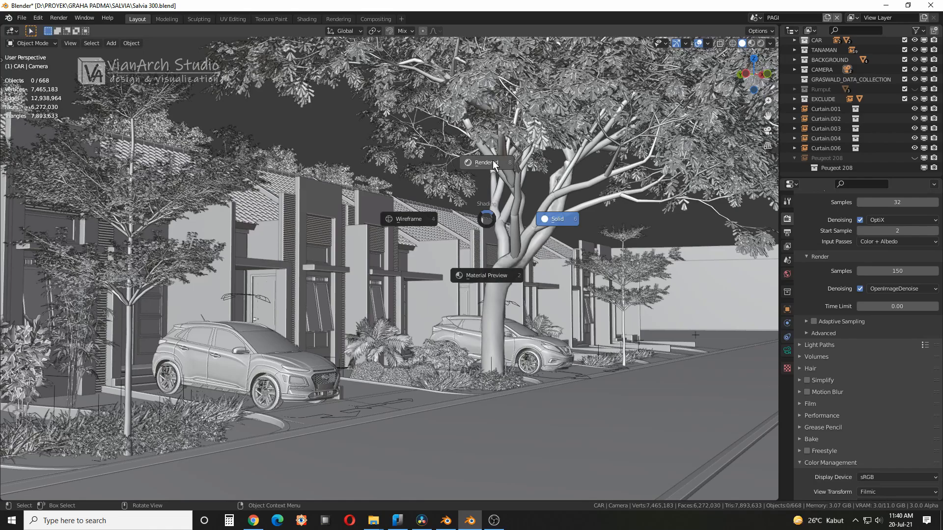
click(493, 162)
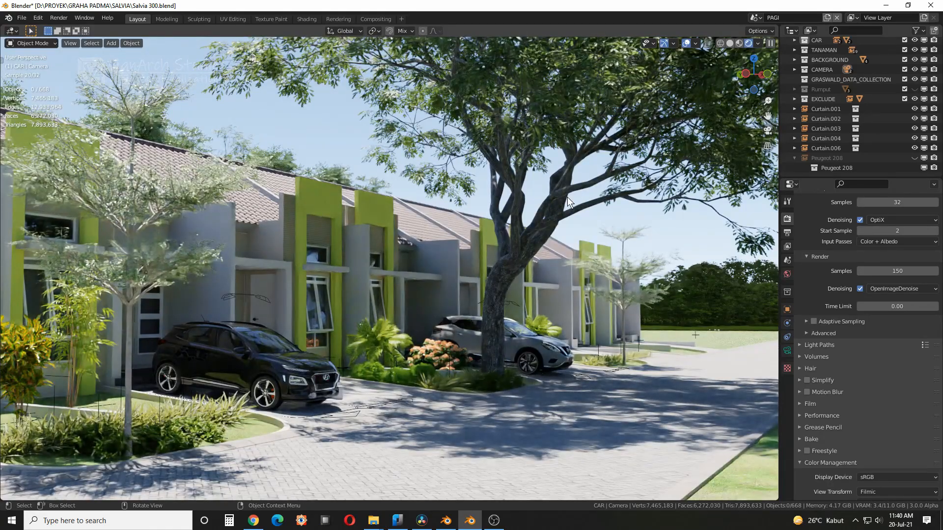
middle_drag(551, 198, 622, 223)
middle_drag(704, 246, 496, 198)
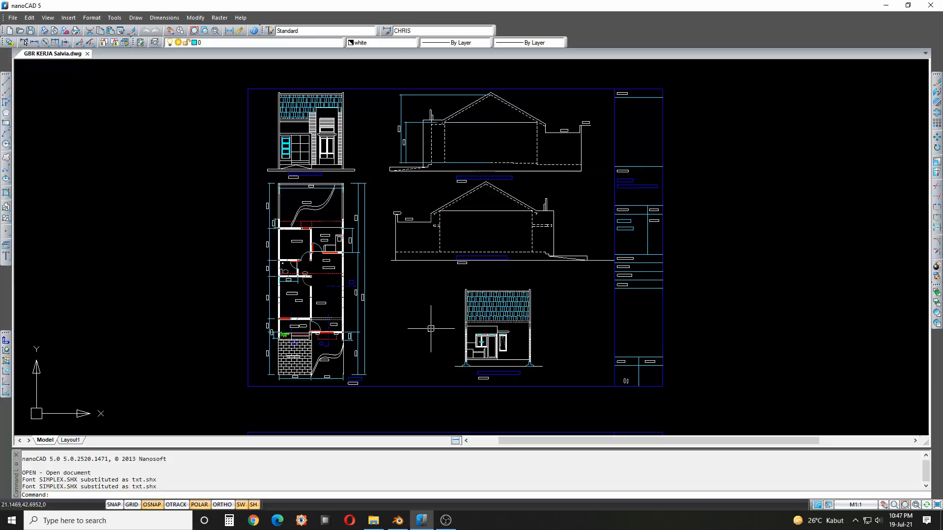
Switch to nanoCAD and examine the front, side and rear elevations and the floor plan on sheet 01 of GBR KERJA Salvia.dwg
click(422, 520)
scroll(348, 147, up, 4)
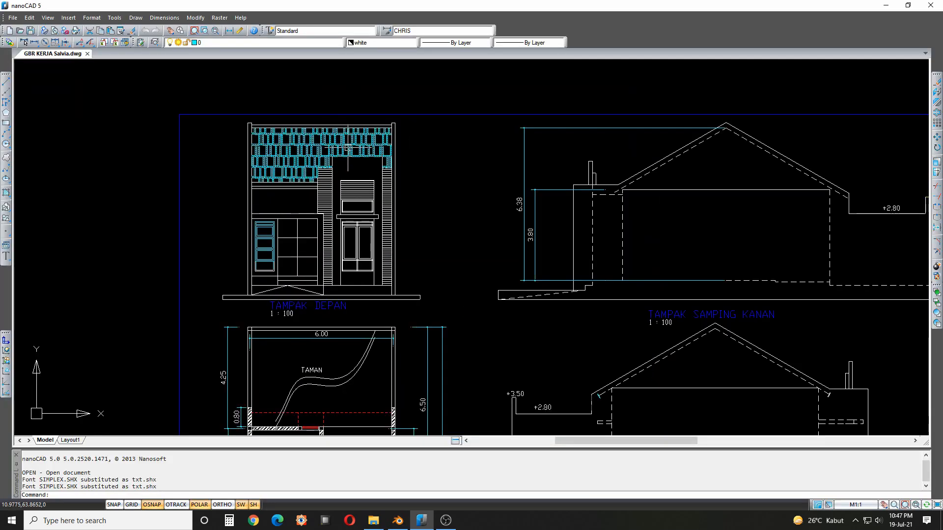
middle_drag(458, 177, 423, 154)
middle_drag(444, 214, 411, 162)
scroll(412, 162, down, 3)
middle_drag(437, 228, 437, 179)
mouse_move(439, 265)
middle_down()
mouse_move(425, 211)
mouse_move(461, 305)
middle_up()
scroll(334, 90, up, 2)
middle_drag(831, 156, 753, 144)
middle_drag(243, 211, 276, 168)
scroll(369, 174, down, 3)
scroll(431, 225, up, 5)
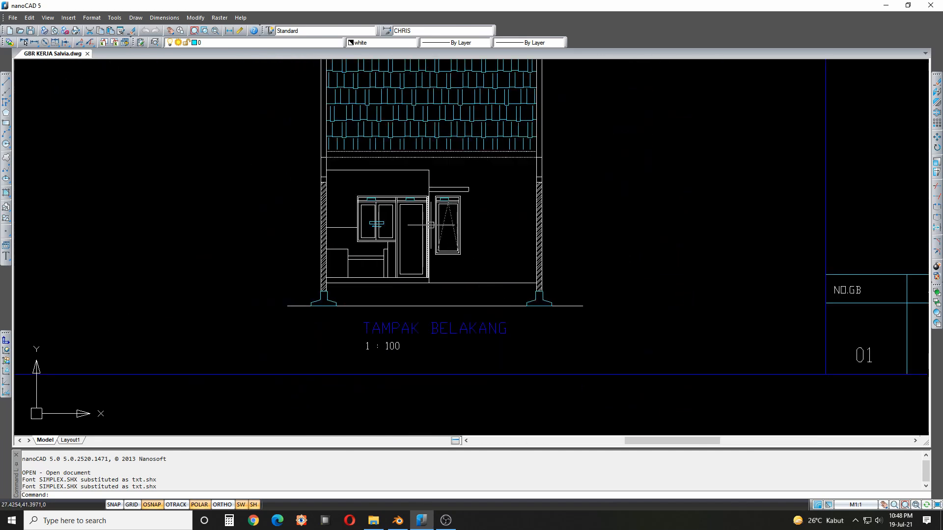
Examine the section sheet 02 and the detailed front facade sheet of the house drawings
scroll(473, 223, down, 4)
middle_drag(473, 224, 483, 211)
middle_drag(551, 371, 498, 219)
scroll(354, 270, up, 2)
middle_drag(354, 269, 350, 241)
mouse_move(712, 213)
middle_down()
mouse_move(467, 168)
mouse_move(308, 110)
middle_up()
middle_drag(517, 239, 501, 184)
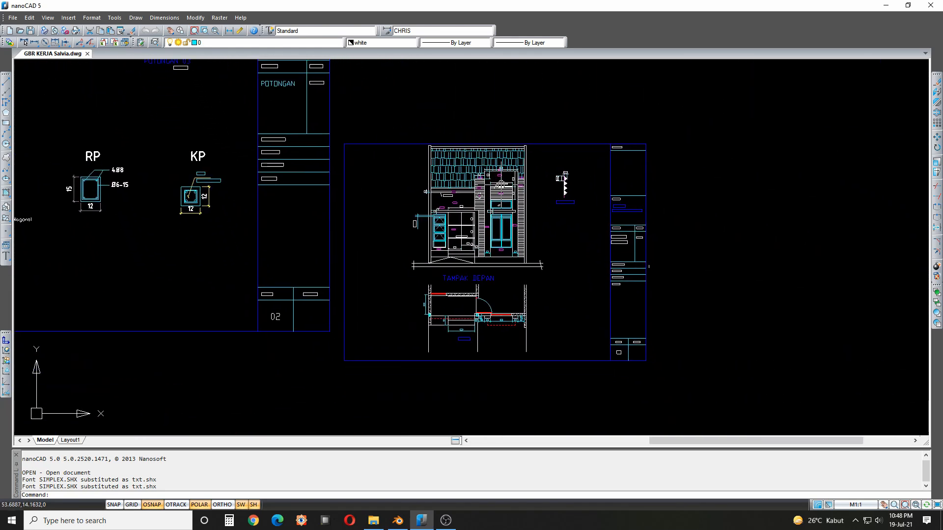
middle_drag(614, 276, 739, 352)
scroll(564, 255, down, 2)
middle_drag(532, 167, 592, 331)
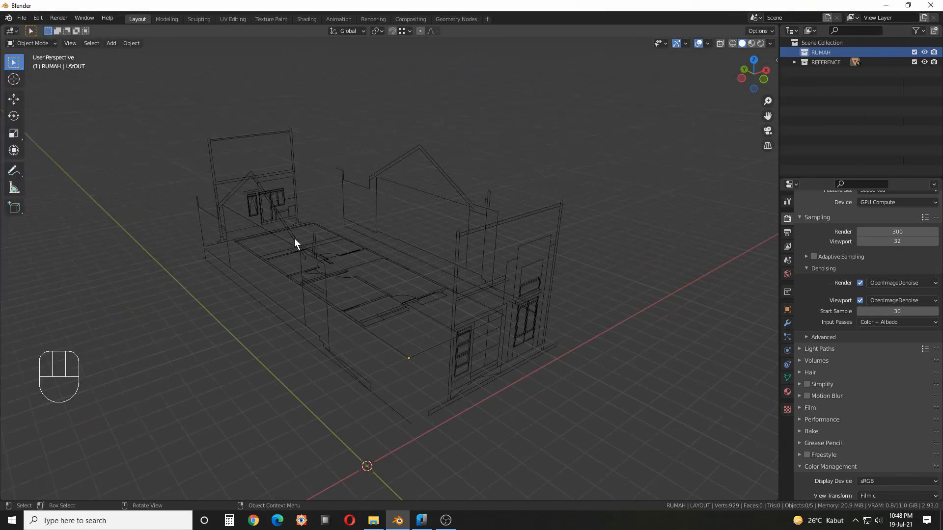
Snap the 3D cursor to the lower rear corner vertex of the house's LEFT side-elevation reference
click(19, 237)
middle_drag(110, 223, 148, 245)
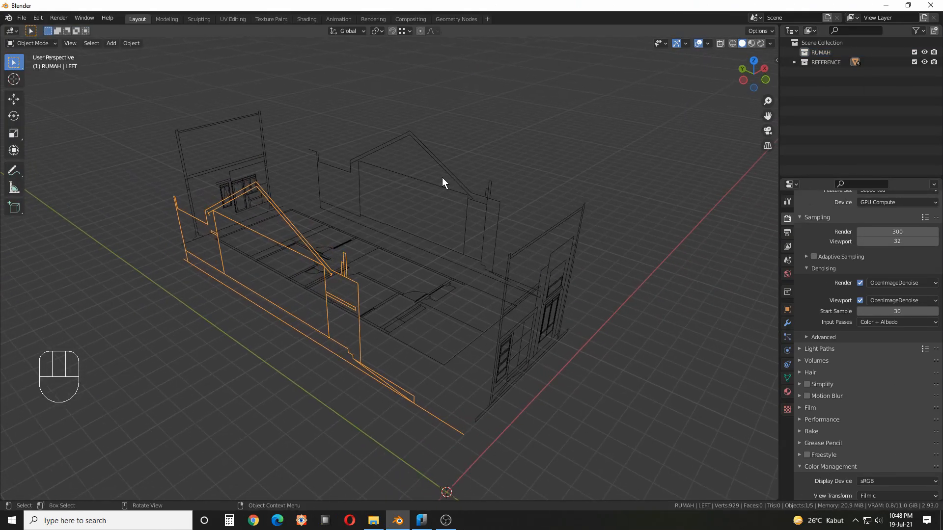
shift+middle_drag(498, 191, 471, 228)
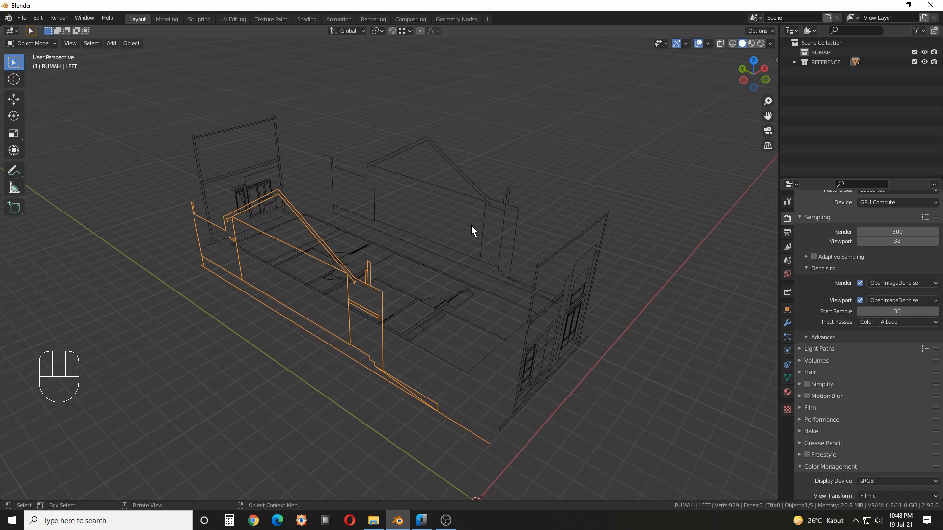
middle_drag(455, 236, 497, 231)
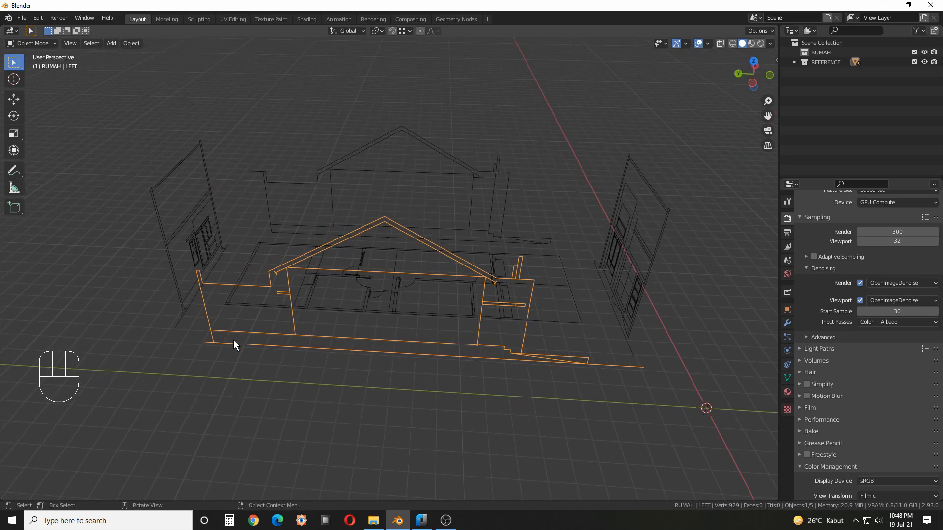
middle_drag(185, 345, 227, 345)
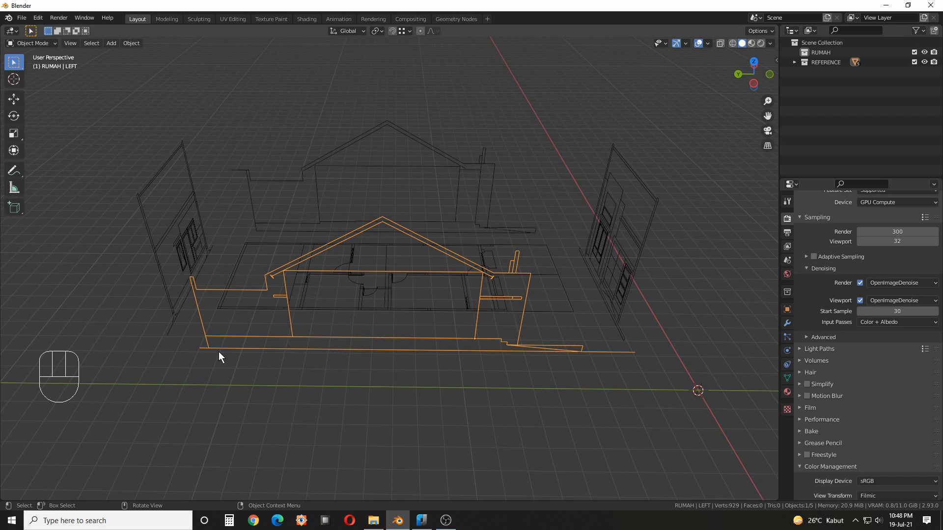
key(Tab)
key(shift+s)
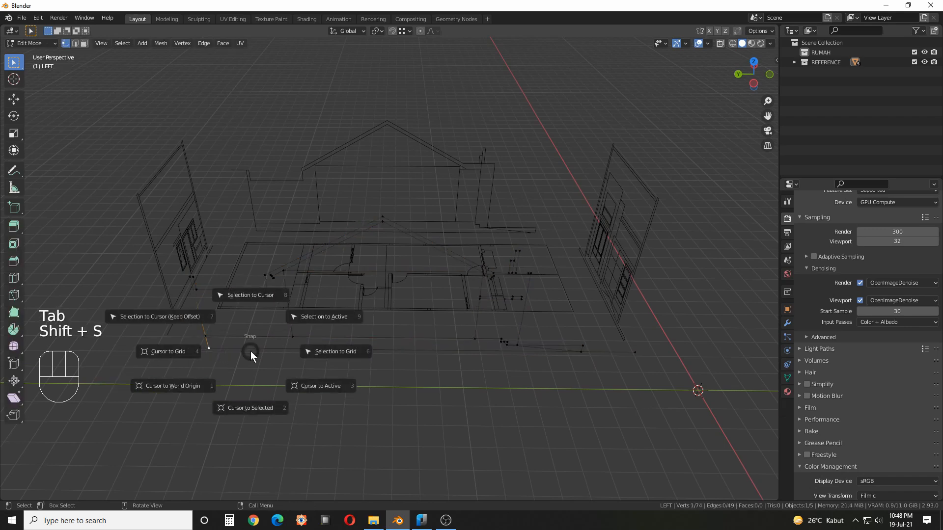
click(269, 407)
key(Tab)
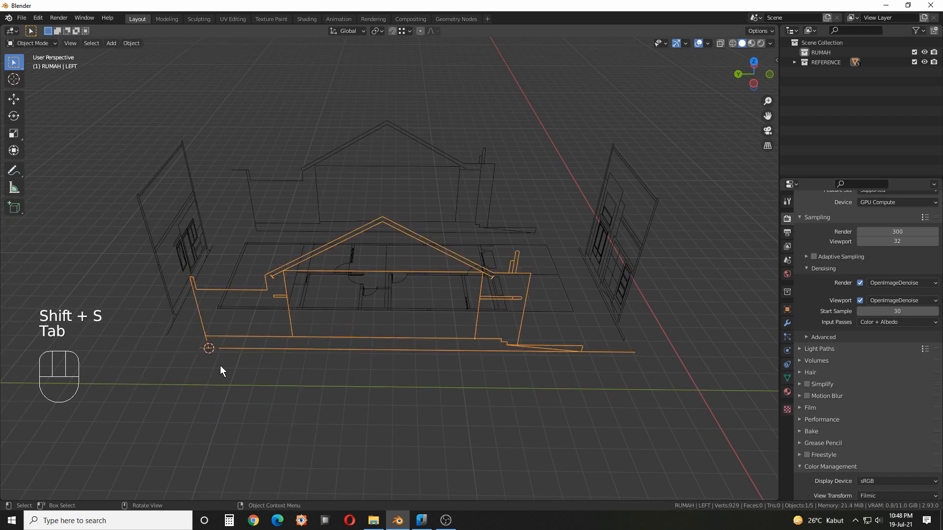
shift+middle_drag(213, 353, 219, 352)
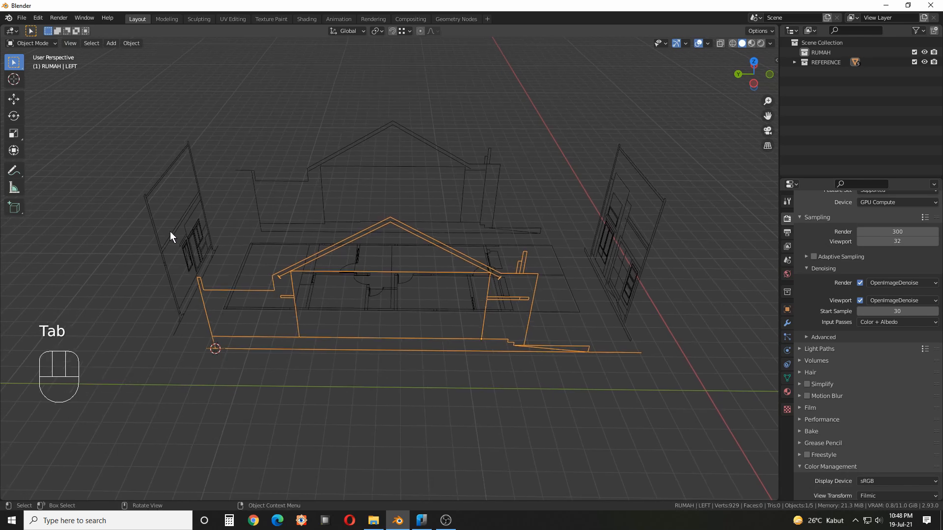
Search the add-ons for "EXTRA" to check whether Add Mesh: Extra Objects is enabled
click(38, 22)
click(52, 155)
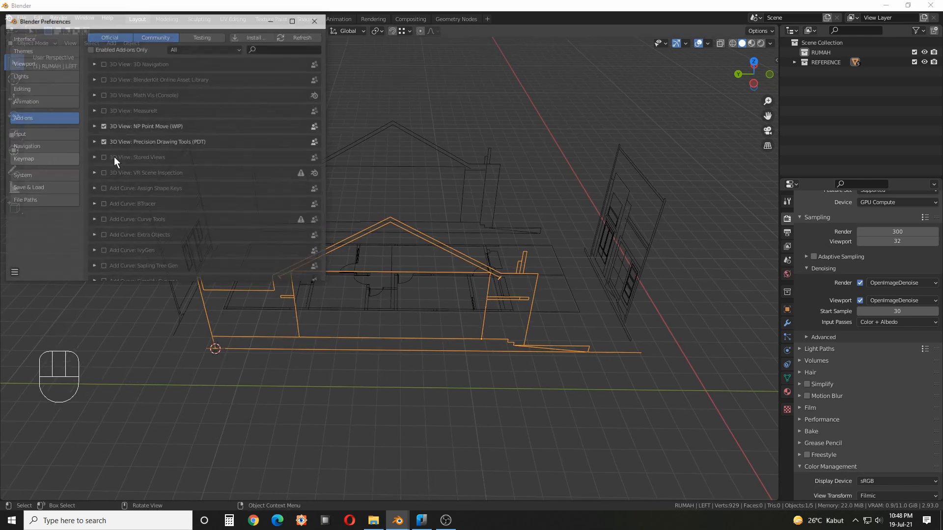
click(283, 49)
text(EXTRA)
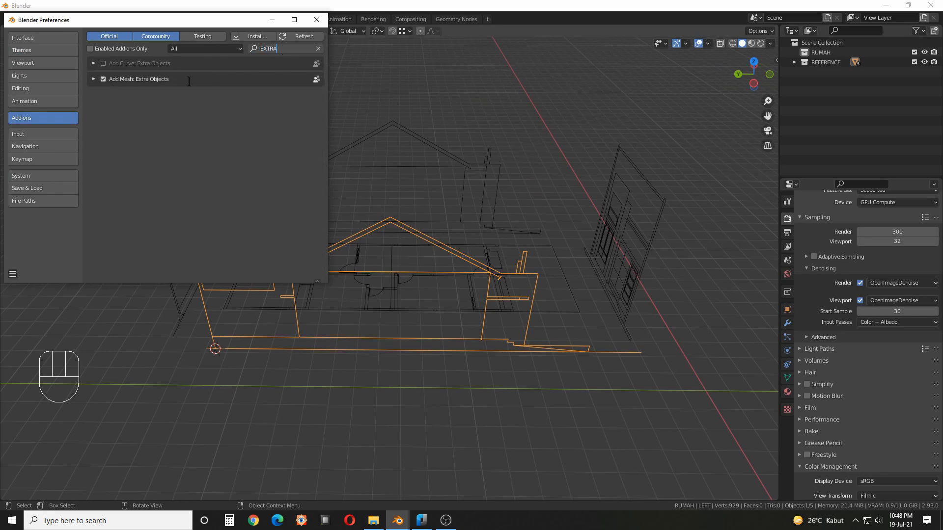
click(317, 20)
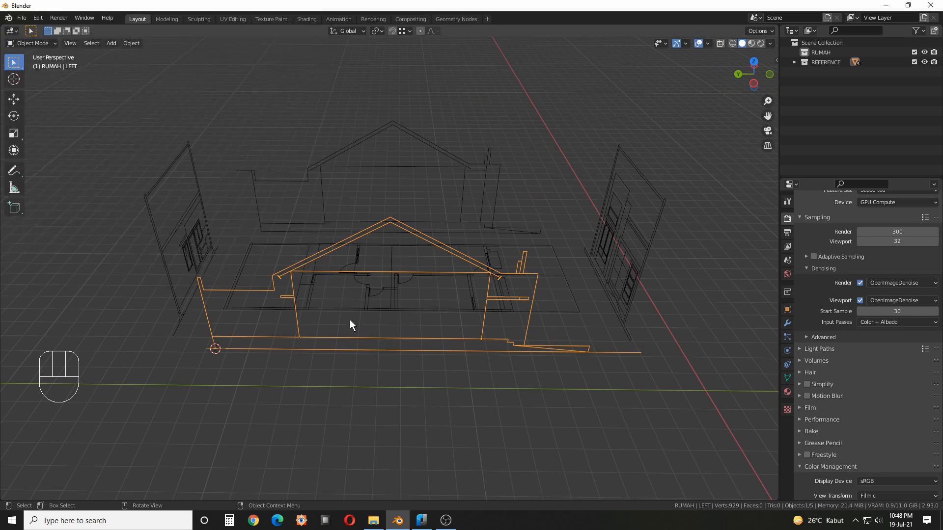
Add a single-vertex mesh at the 3D cursor on the lower rear corner of the left elevation
scroll(344, 315, up, 2)
shift+middle_drag(227, 311, 250, 279)
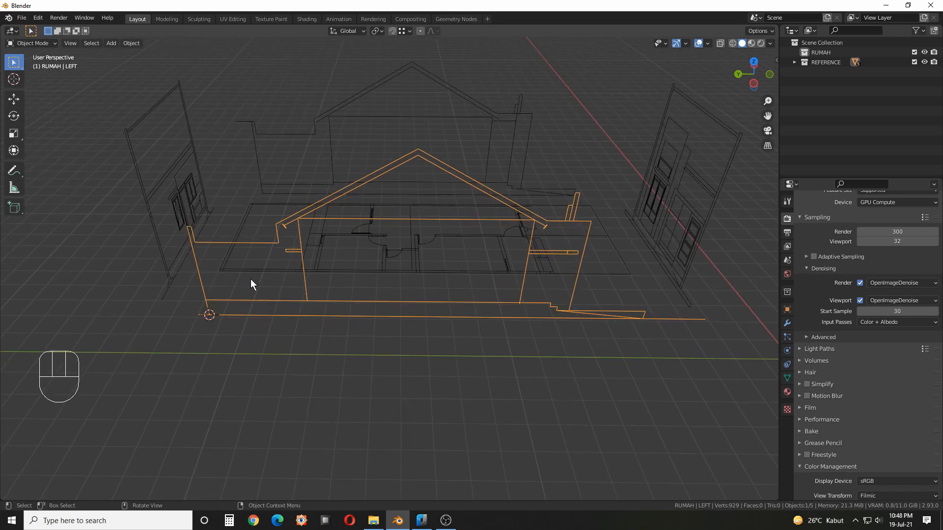
key(shift+a)
mouse_move(250, 279)
mouse_move(335, 188)
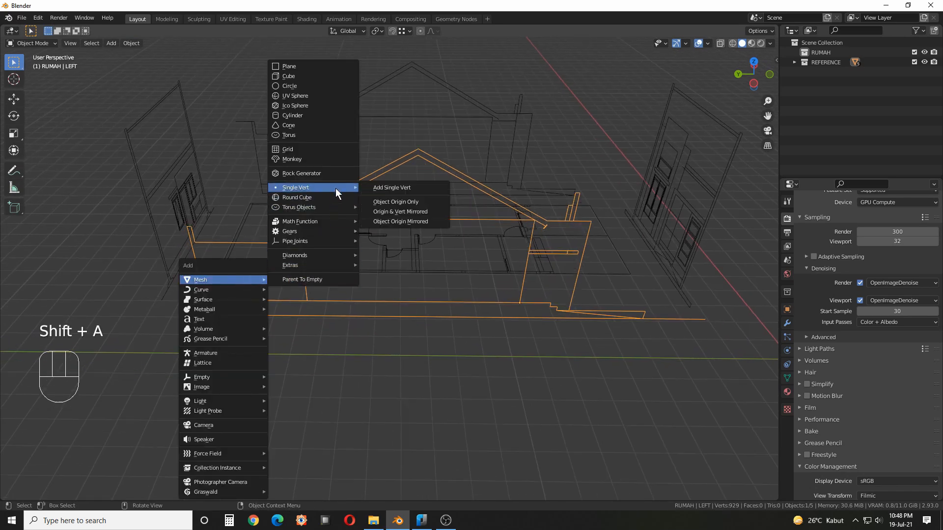
click(403, 187)
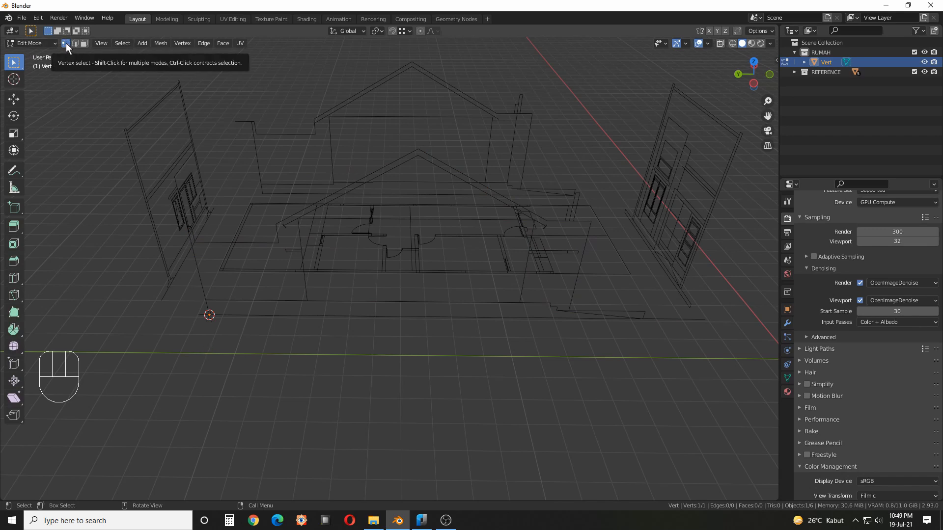
Turn on snapping for tracing the reference drawing with the new vertex
shift+middle_drag(348, 38, 354, 57)
click(411, 31)
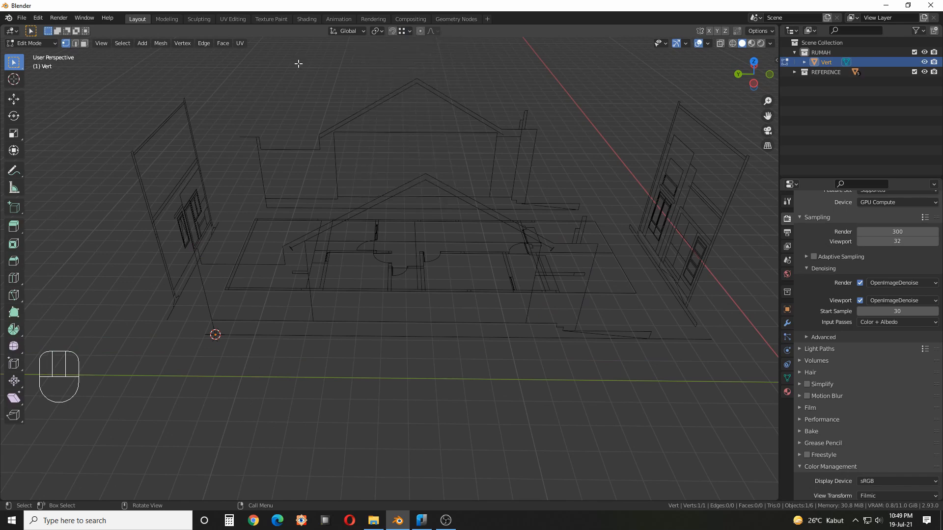
click(392, 31)
Extrude the vertex up to the outer top corner of the rear boundary wall on the left elevation
shift+middle_drag(371, 108, 287, 187)
scroll(287, 187, up, 1)
shift+middle_drag(246, 300, 280, 301)
scroll(276, 302, up, 1)
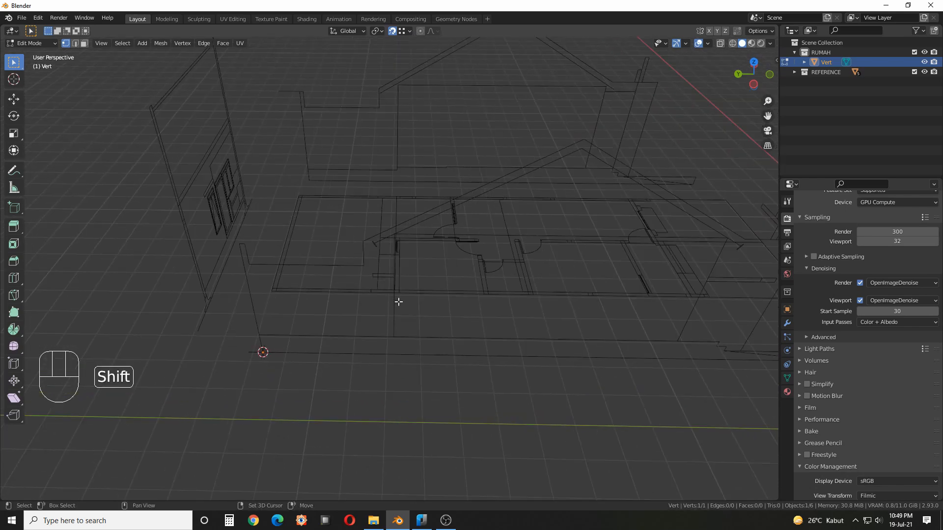
shift+middle_drag(352, 301, 252, 282)
shift+middle_drag(153, 329, 211, 339)
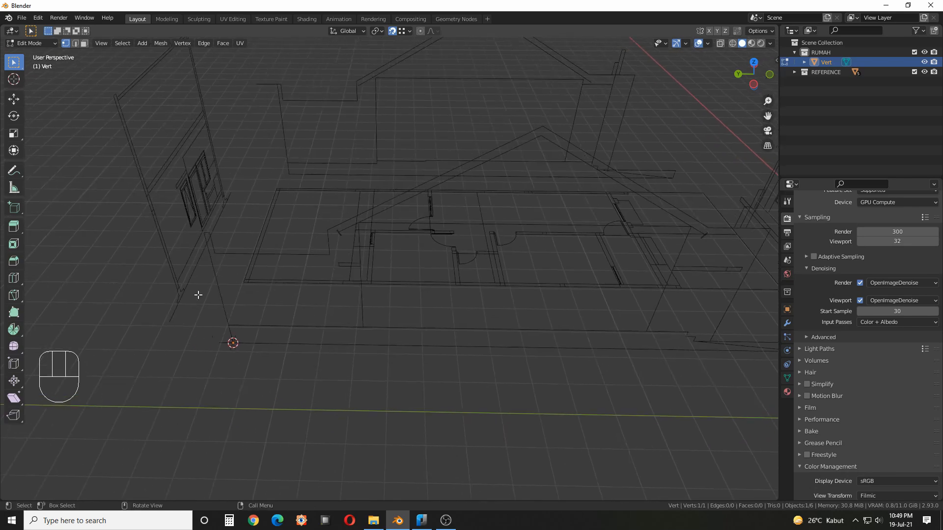
shift+middle_drag(230, 292, 274, 303)
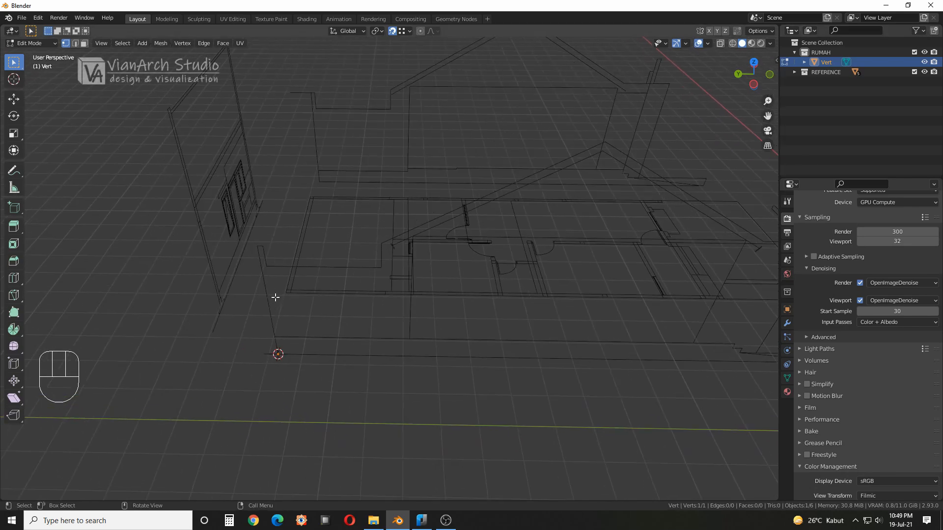
key(e)
click(254, 249)
scroll(255, 250, up, 1)
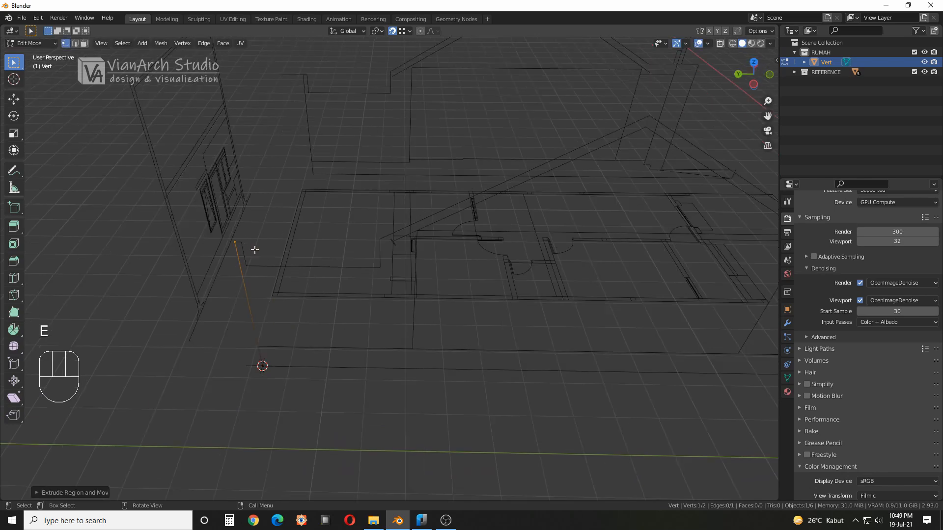
Extrude the outline across the rear wall's top, down its inner edge, along the low wall and up to the rear eave
key(e)
click(246, 242)
key(e)
click(248, 263)
key(e)
click(380, 268)
key(e)
click(378, 239)
Extrude the outline up to the roof ridge, down to the front eave and along to the front wall's top corner
key(e)
click(650, 115)
scroll(282, 143, down, 3)
key(e)
click(659, 244)
middle_drag(644, 206, 490, 202)
key(e)
click(509, 207)
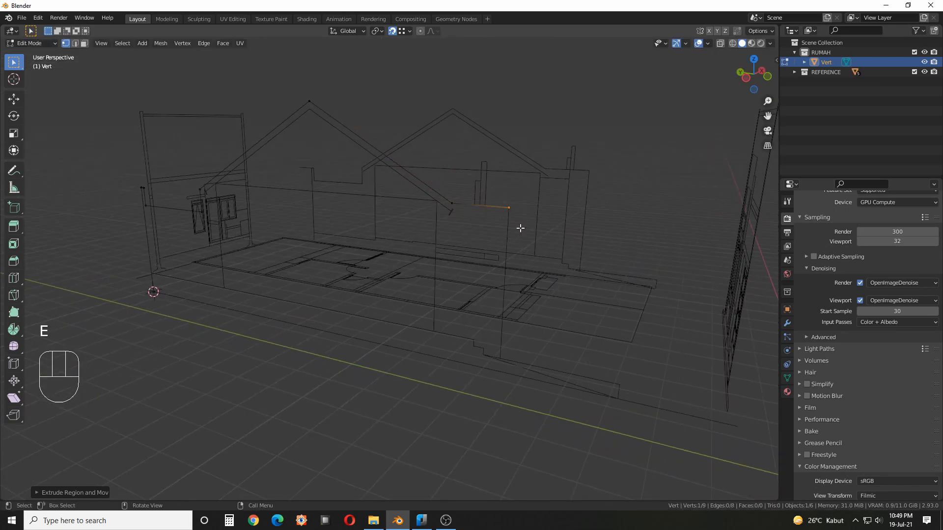
Extrude the outline down the front wall, along the front ramp and down its end to the base line
key(e)
click(500, 358)
key(e)
click(619, 385)
key(e)
click(551, 401)
Close the outline with an edge along the base and fill the whole side profile with a face
middle_drag(244, 326, 147, 326)
shift+click(152, 313)
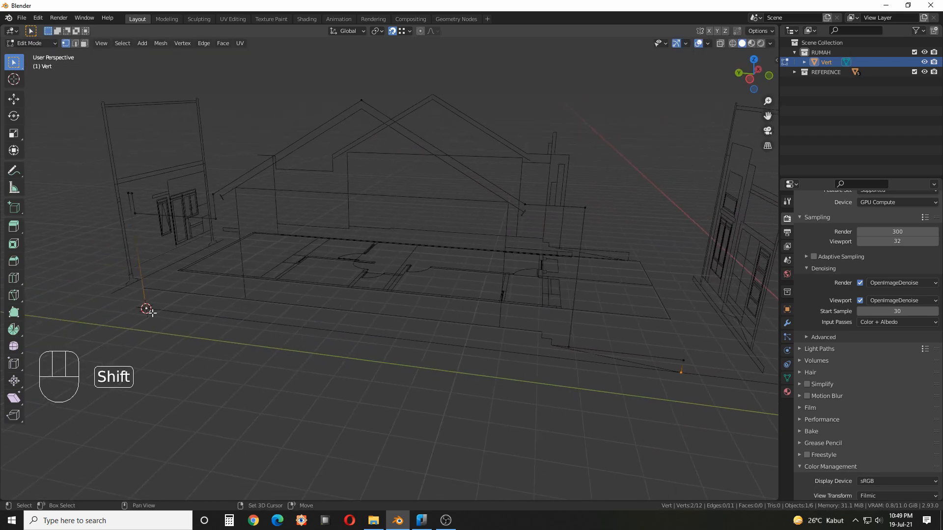
key(f)
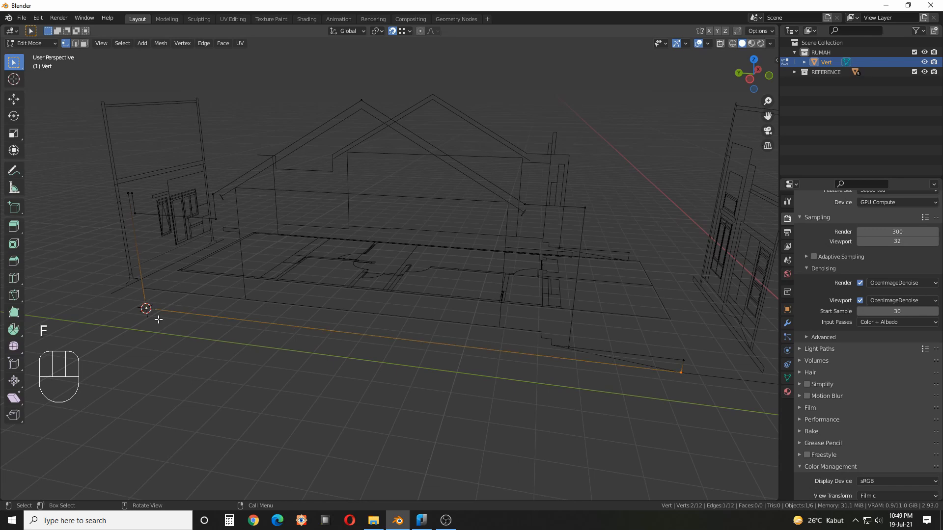
key(a)
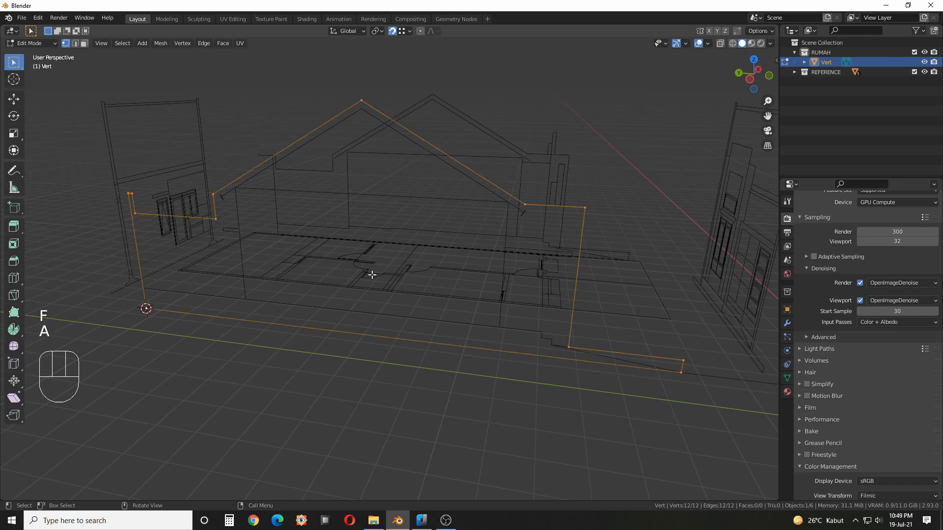
middle_drag(380, 272, 360, 261)
key(f)
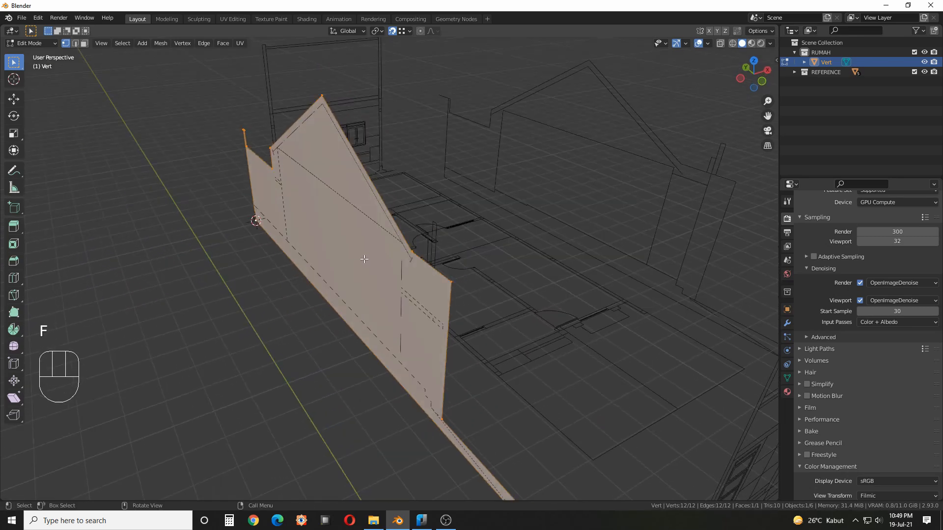
Extrude the left side profile face into a wall 15 cm thick
key(e)
click(346, 270)
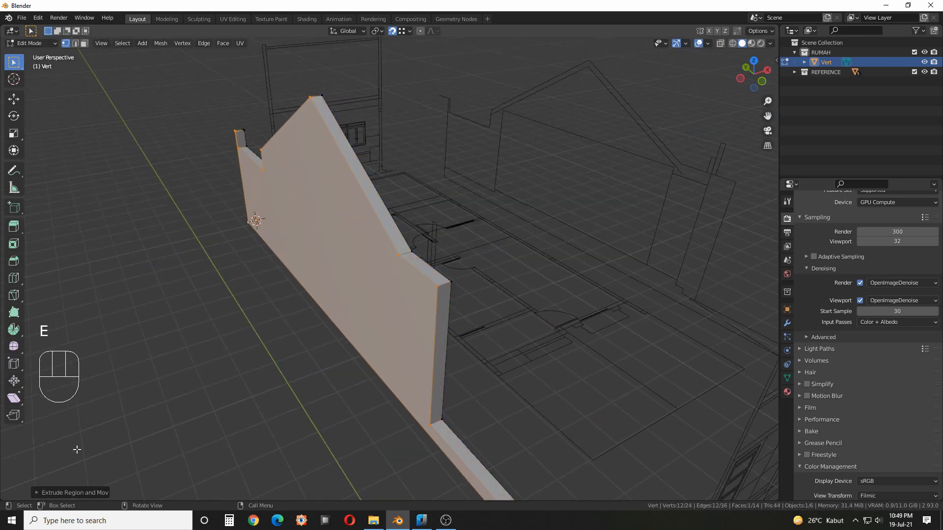
click(40, 493)
click(122, 467)
text(15)
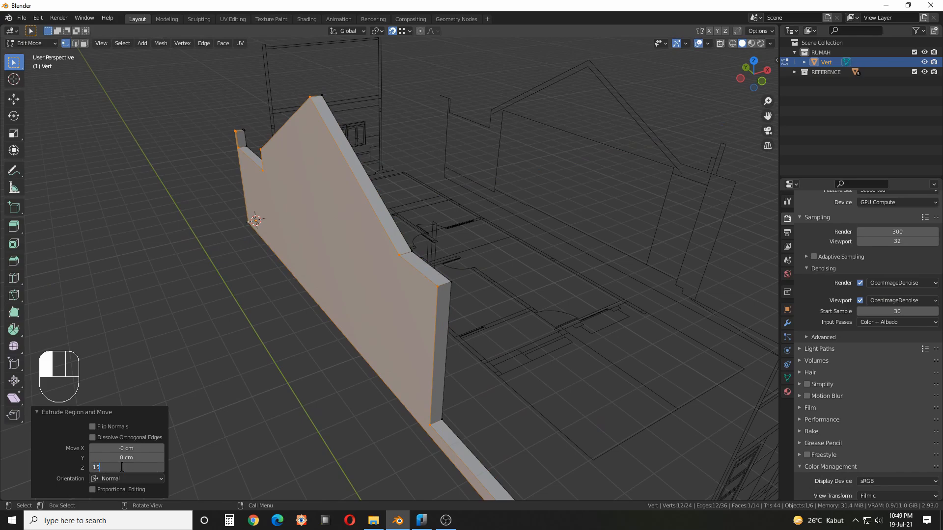
key(Return)
shift+middle_drag(318, 349, 318, 324)
key(Tab)
Enable the object move gizmo and move the left wall about 203 cm along X toward the floor plan
middle_drag(412, 329, 388, 275)
middle_drag(446, 408, 427, 354)
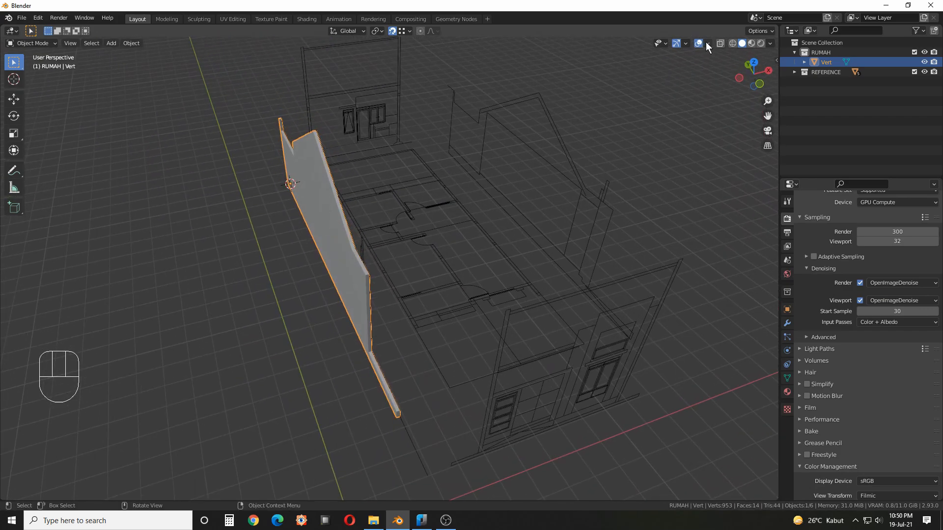
click(686, 43)
click(651, 139)
middle_drag(423, 243, 341, 196)
drag(374, 168, 401, 399)
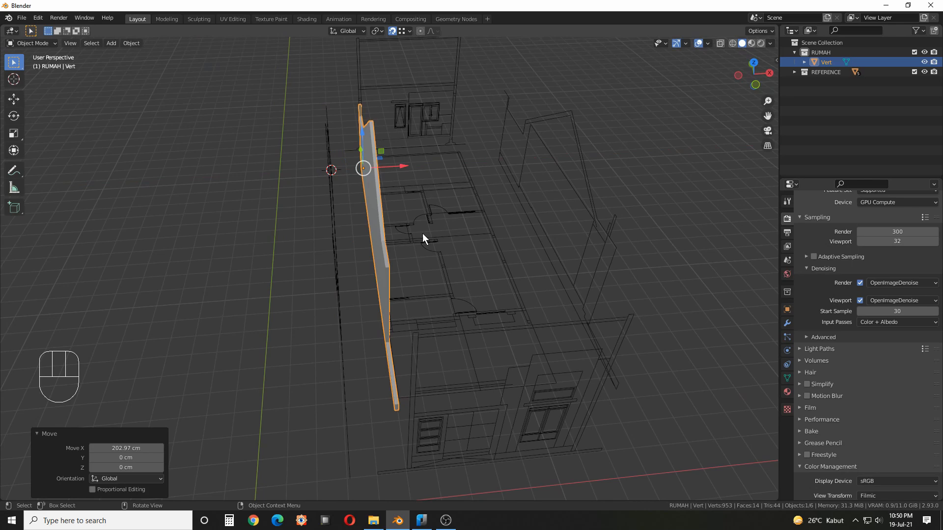
Shift the left wall another 15 cm along X to align its edge with the floor plan's left wall line
key(KP_7)
scroll(413, 287, up, 10)
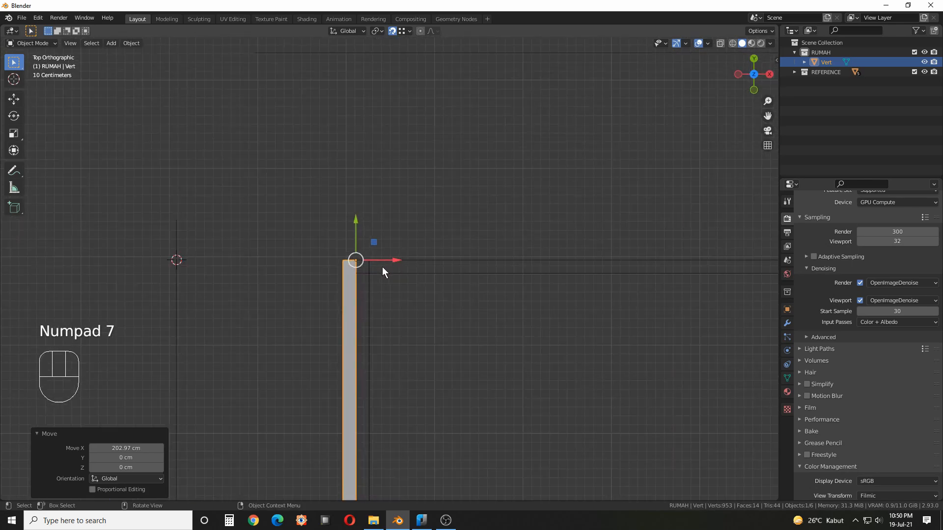
drag(355, 255, 361, 257)
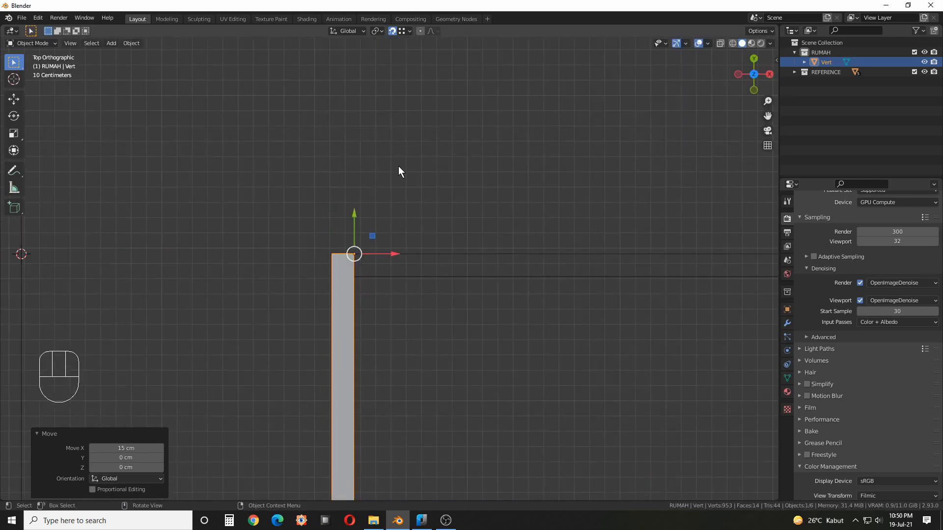
Open the right elevation reference for mesh editing
middle_drag(388, 261, 409, 253)
scroll(409, 249, down, 3)
shift+middle_drag(539, 250, 400, 208)
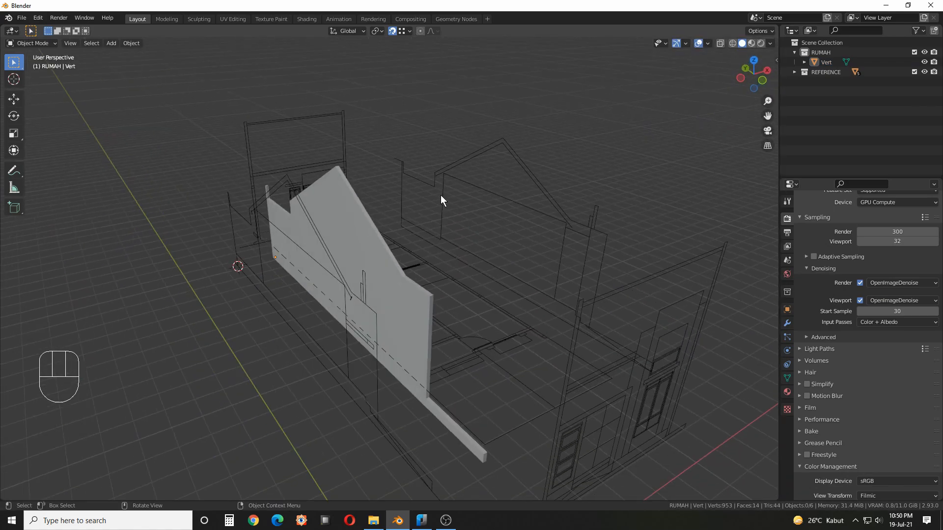
click(527, 171)
middle_drag(559, 178, 421, 223)
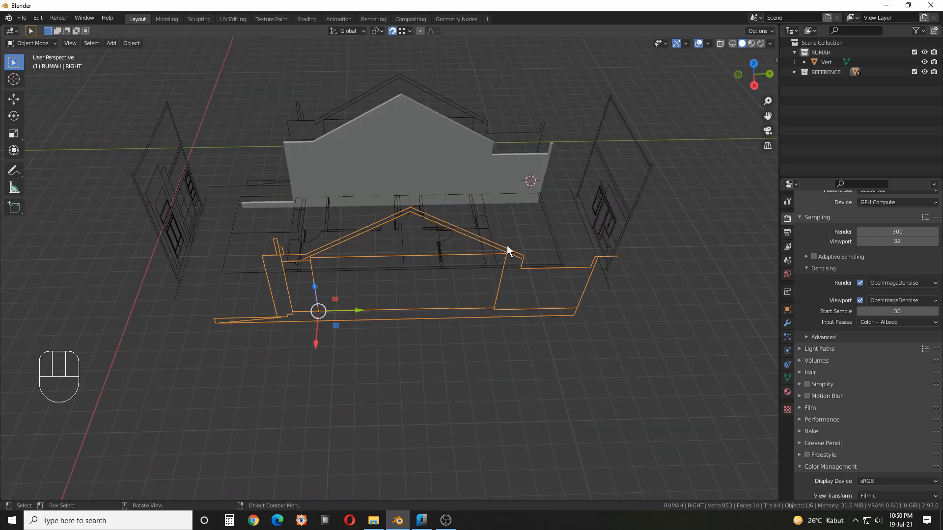
middle_drag(462, 278, 381, 290)
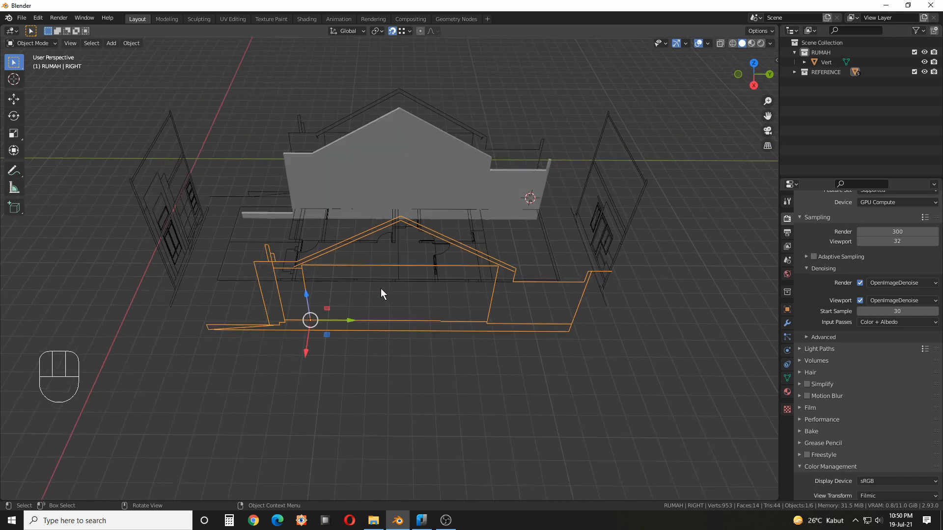
middle_drag(382, 289, 385, 290)
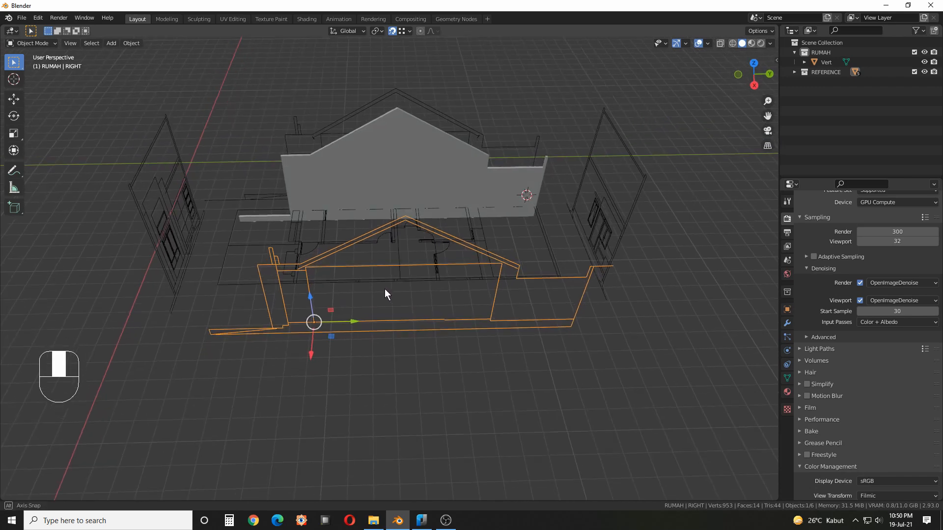
key(Tab)
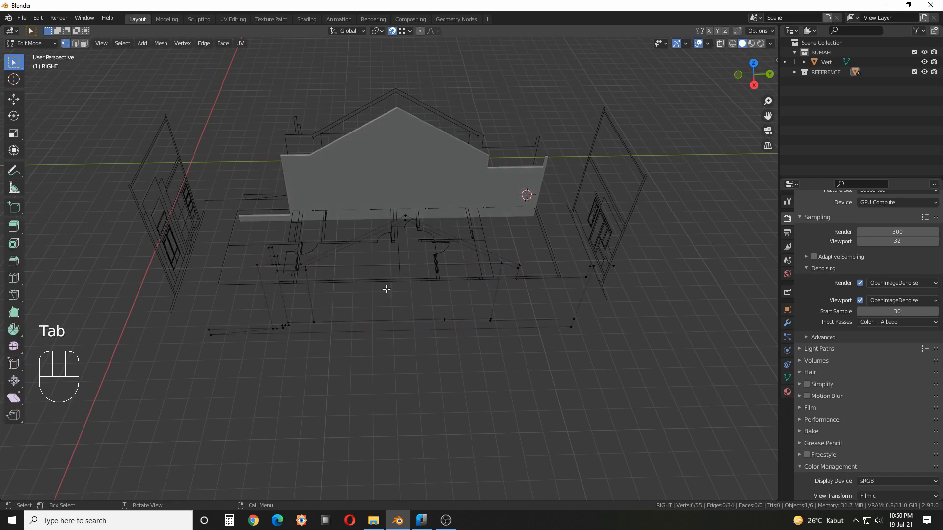
shift+middle_drag(385, 288, 396, 270)
scroll(364, 309, up, 5)
click(124, 308)
shift+click(129, 321)
shift+middle_drag(128, 320, 528, 322)
shift+click(549, 305)
shift+middle_drag(470, 278, 497, 316)
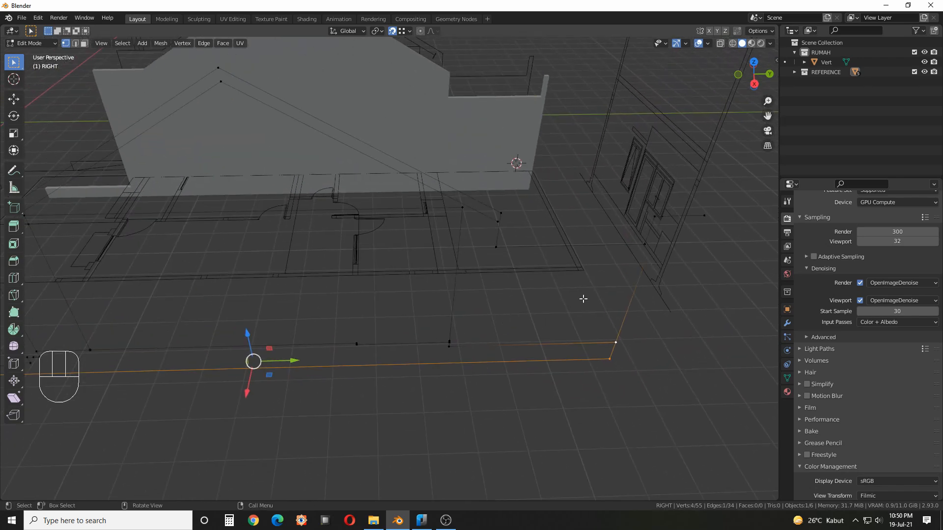
middle_drag(574, 304, 566, 290)
Select the right elevation's outline vertices from the rear base corner up the rear wall and over the ridge to the front eave
click(582, 390)
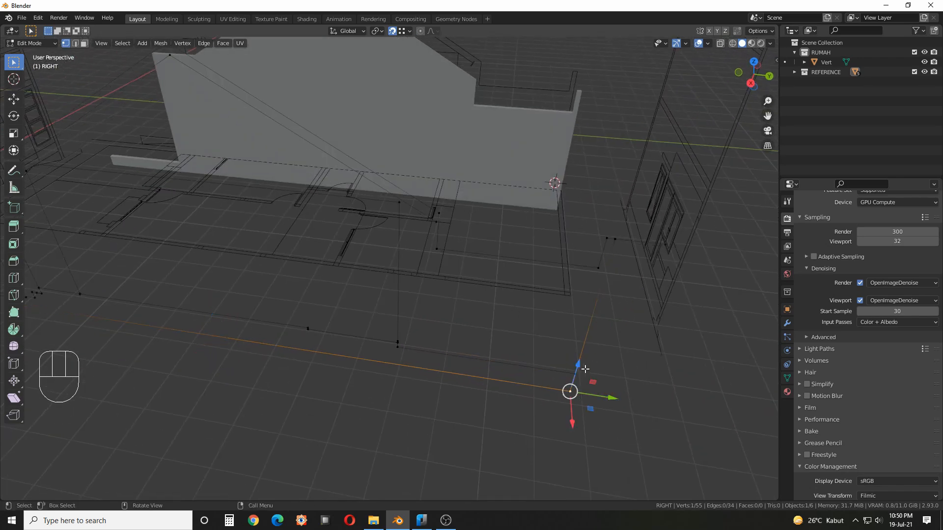
shift+click(598, 265)
shift+middle_drag(432, 233, 521, 268)
shift+middle_drag(356, 171, 397, 193)
shift+click(395, 154)
shift+middle_drag(275, 194, 338, 199)
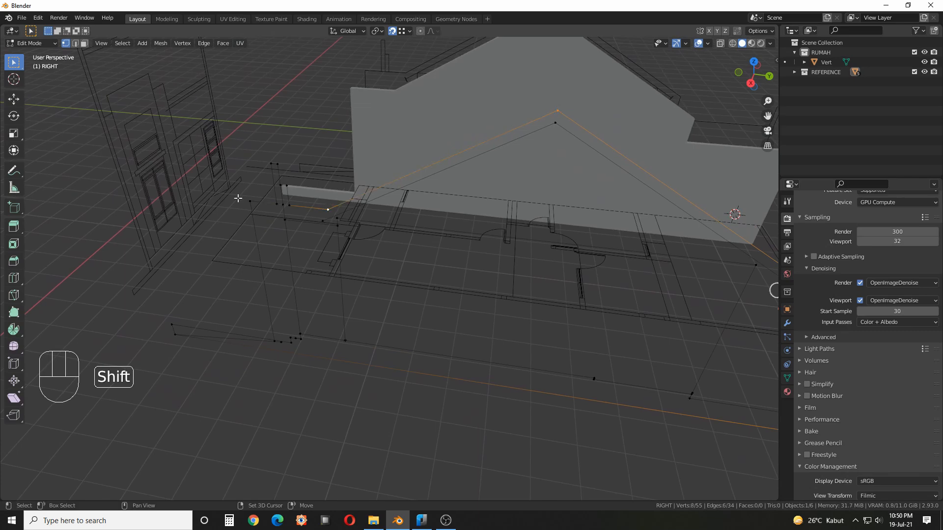
Extend the selection to the front wall's top and bottom corners and both vertices at the front ramp's end
shift+middle_drag(244, 198, 250, 287)
shift+click(243, 221)
shift+click(269, 330)
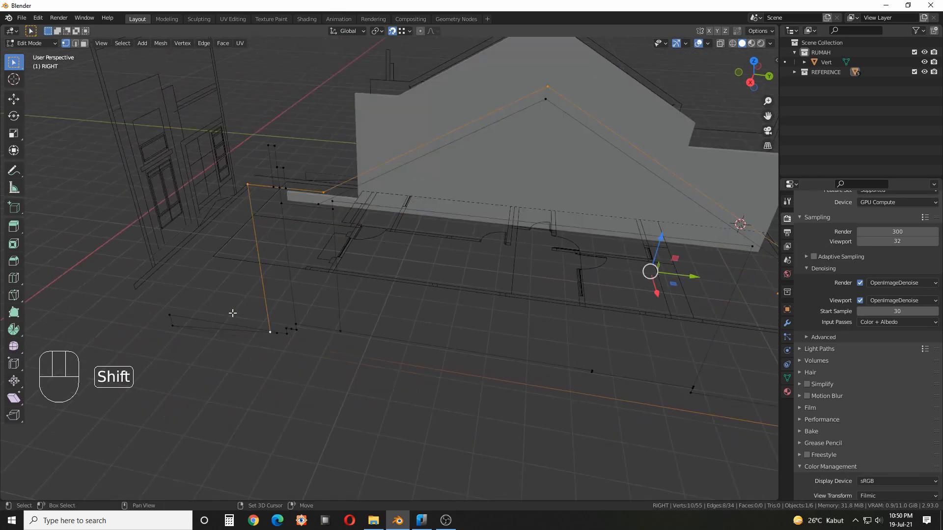
shift+click(169, 315)
mouse_move(173, 315)
middle_down()
mouse_move(205, 299)
mouse_move(177, 297)
middle_up()
shift+click(169, 319)
scroll(375, 366, down, 3)
shift+middle_drag(375, 366, 502, 323)
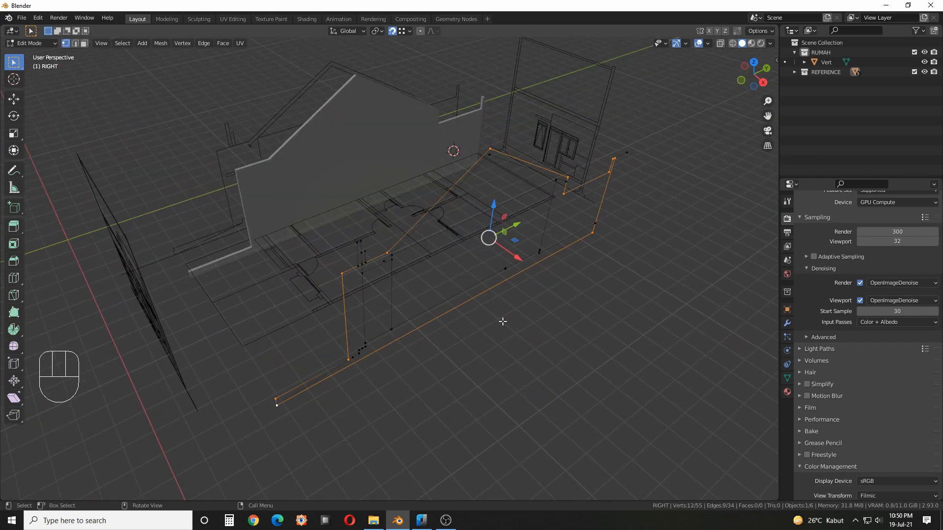
Duplicate the selected outline about 210.5 cm along negative X and separate the copy into its own object
key(shift+d)
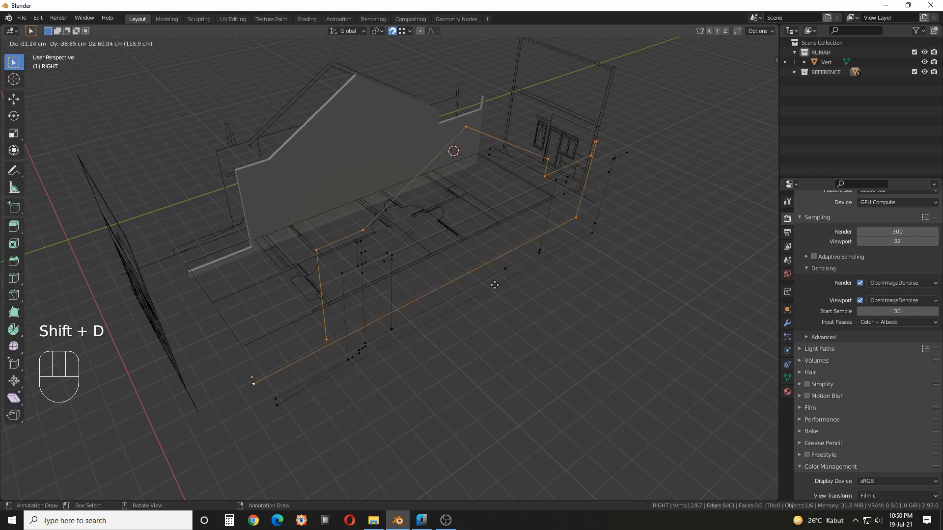
click(485, 276)
middle_drag(485, 276, 412, 258)
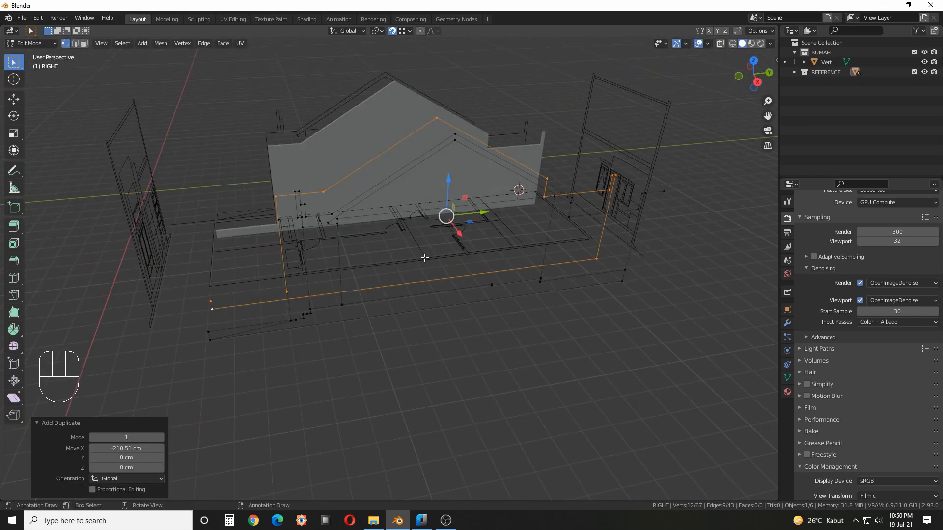
key(p)
click(425, 257)
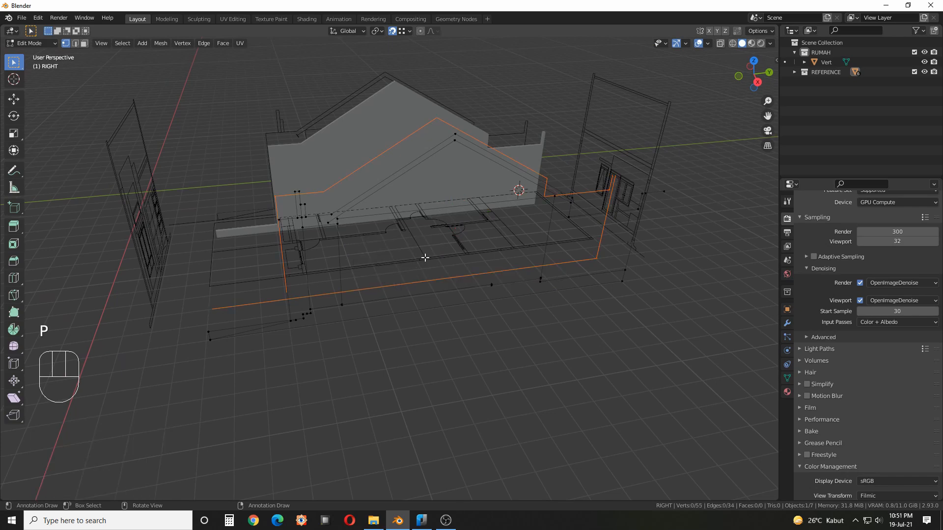
key(Tab)
click(396, 283)
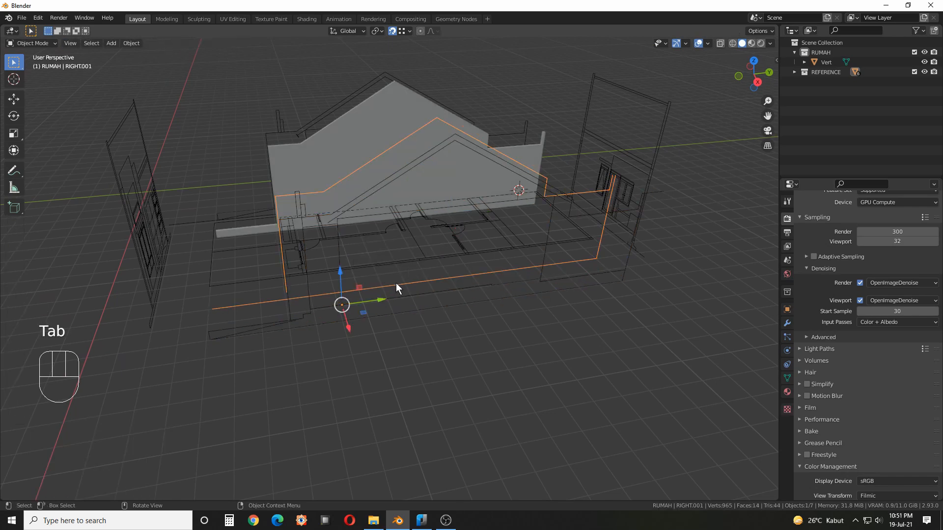
Isolate the copied outline and add the missing edges at the front ramp's end and along its top
key(KP_Divide)
shift+middle_drag(396, 283, 448, 262)
key(Tab)
scroll(416, 259, up, 2)
scroll(317, 295, up, 1)
drag(276, 291, 308, 332)
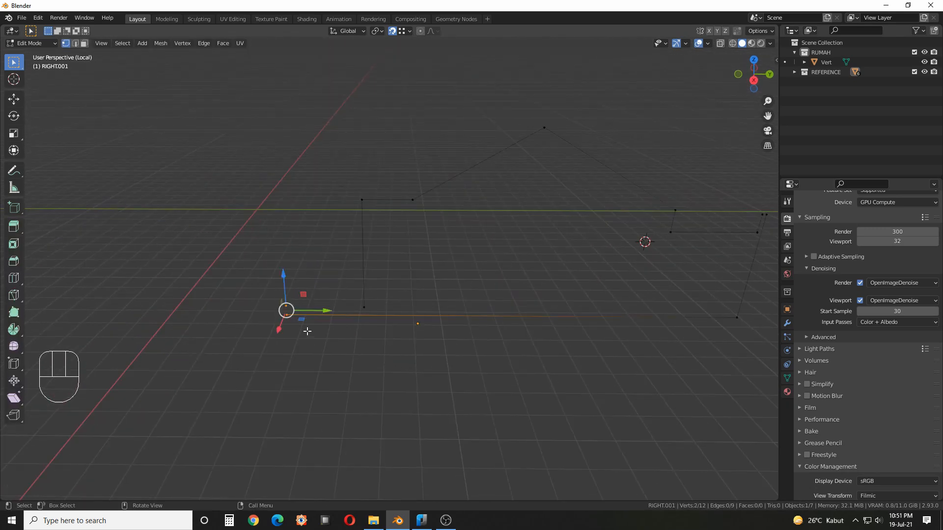
scroll(297, 294, up, 2)
drag(185, 292, 392, 325)
scroll(326, 324, down, 2)
shift+middle_drag(472, 280, 407, 281)
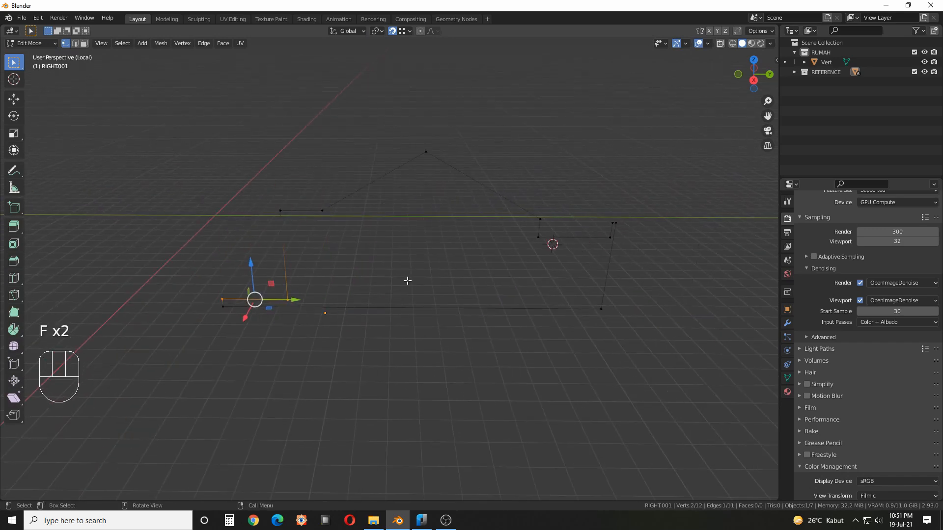
Merge all vertices of the copied outline by distance with a 0.01 cm threshold
scroll(581, 268, up, 2)
shift+middle_drag(582, 267, 537, 267)
key(a)
key(m)
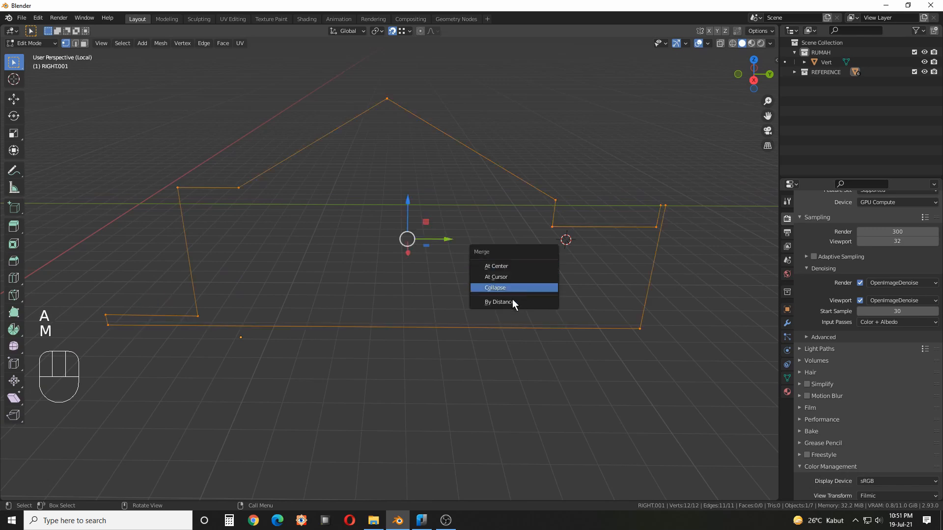
click(510, 303)
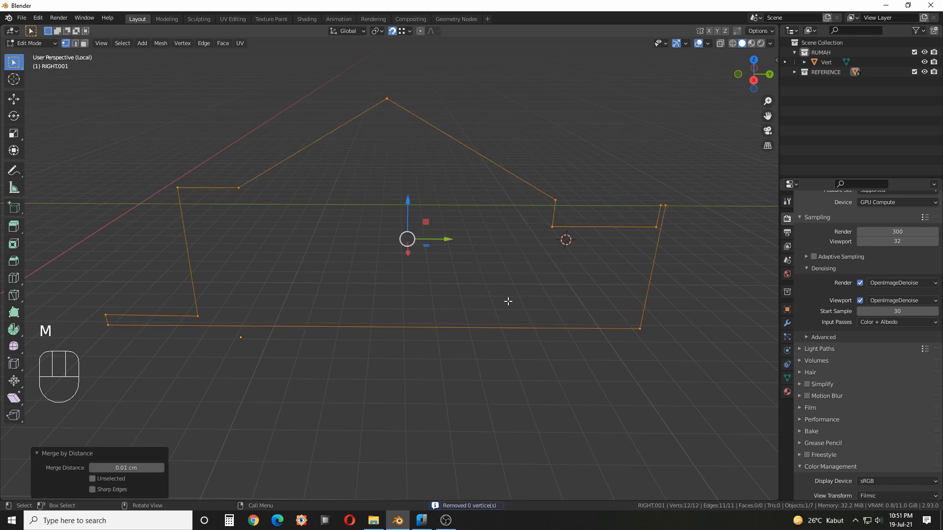
Fill the closed right side outline with a face and leave the isolated view
shift+middle_drag(409, 269, 429, 269)
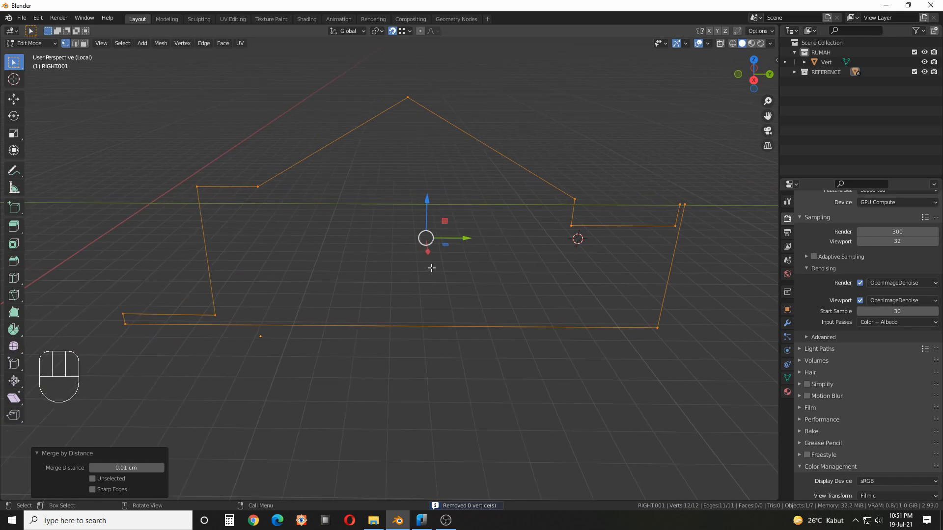
key(f)
middle_drag(320, 263, 439, 246)
key(KP_Divide)
Extrude the right side profile face into a wall 15 cm thick
key(e)
click(445, 246)
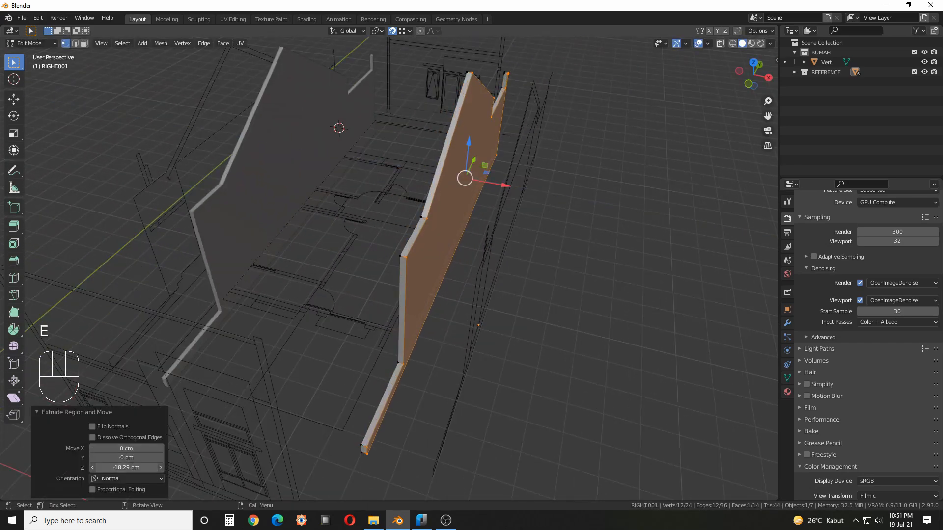
click(133, 465)
text(15)
key(Return)
key(Tab)
Snap the 3D cursor to the bottom outer corner vertex at the right wall's front ramp end
middle_drag(387, 349, 499, 317)
middle_drag(451, 238, 459, 234)
mouse_move(456, 202)
middle_down()
mouse_move(453, 247)
mouse_move(450, 215)
middle_up()
scroll(390, 373, up, 5)
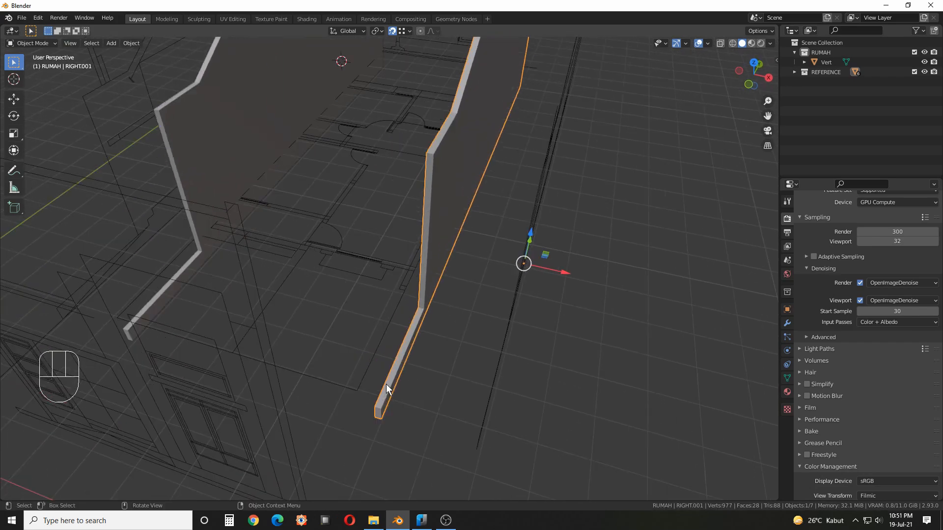
key(Tab)
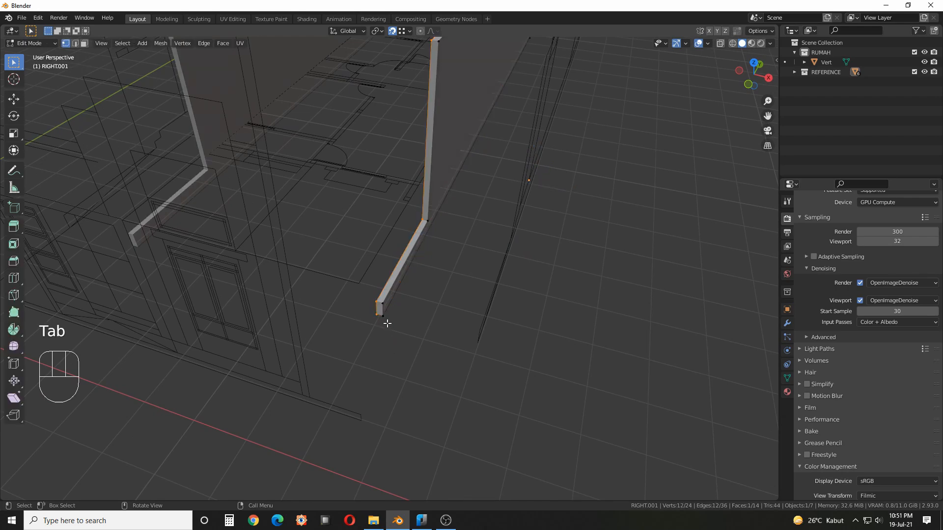
middle_drag(388, 318, 418, 300)
key(Tab)
scroll(417, 299, up, 4)
scroll(411, 307, down, 1)
key(Tab)
click(393, 324)
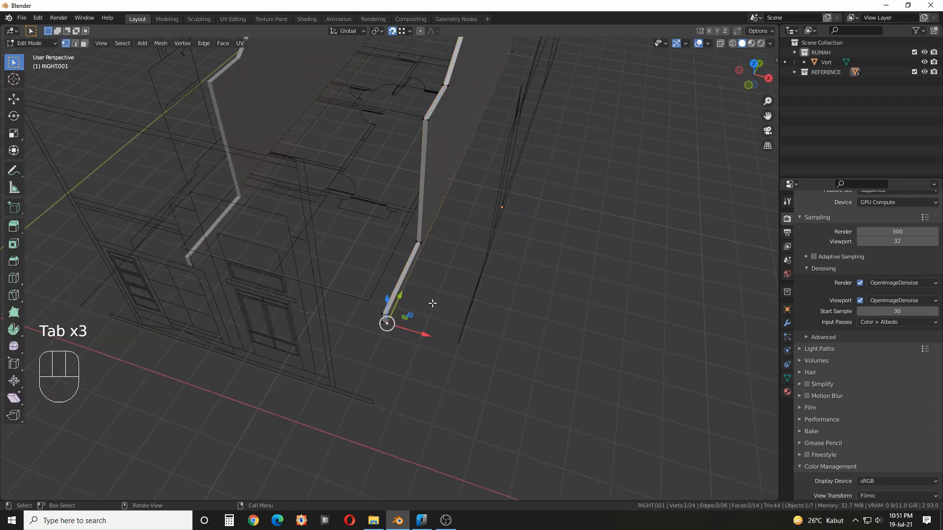
key(shift+s)
click(438, 359)
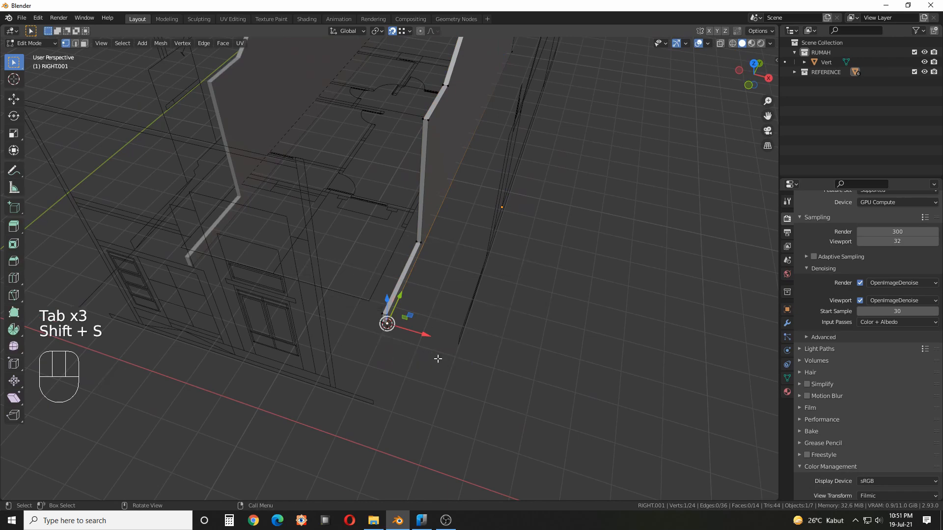
Set the right wall's origin to the 3D cursor
key(Tab)
right_click(440, 199)
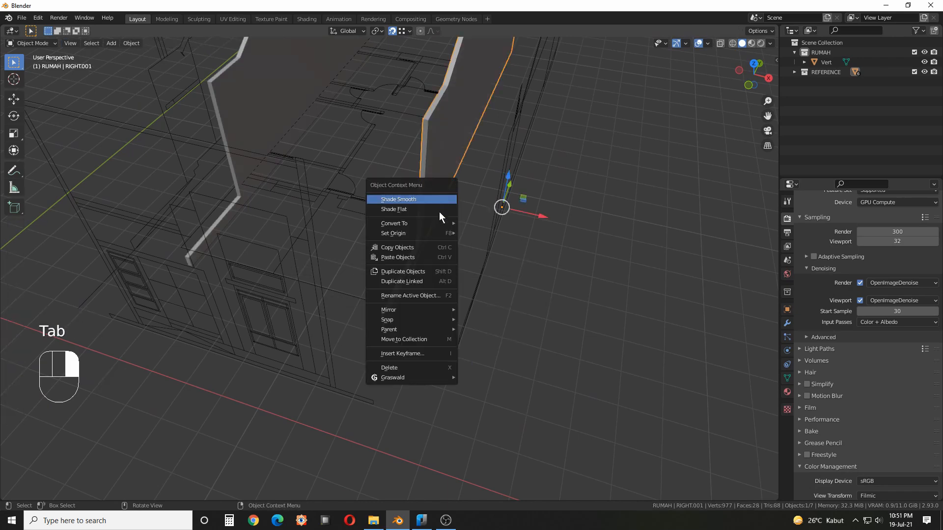
mouse_move(435, 233)
click(503, 254)
click(398, 345)
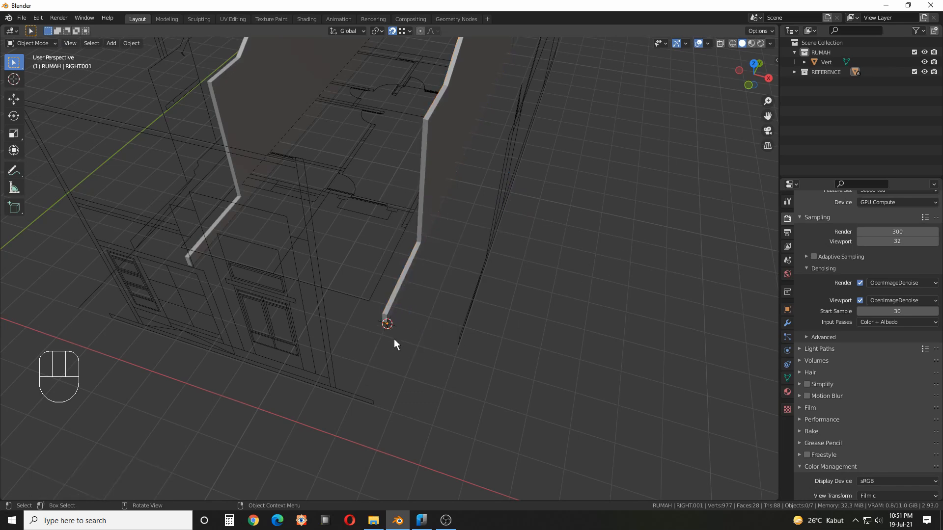
click(427, 194)
middle_drag(428, 194, 244, 253)
click(269, 233)
click(713, 236)
scroll(638, 240, down, 3)
middle_drag(590, 246, 567, 276)
Move the right wall about 38.5 cm along negative X onto the floor plan's right wall line
click(491, 231)
key(KP_7)
key(KP_7)
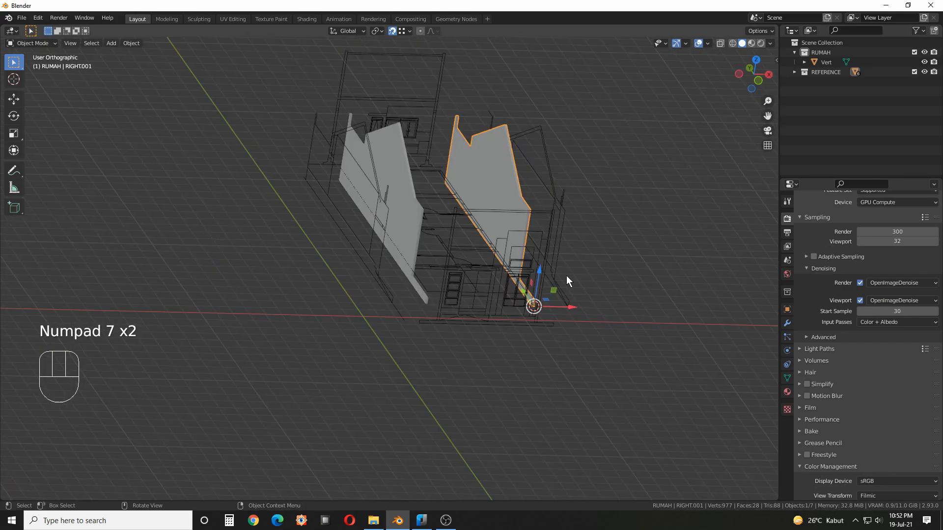
shift+middle_drag(478, 471, 471, 348)
scroll(472, 348, up, 4)
shift+middle_drag(595, 403, 493, 346)
scroll(494, 346, up, 3)
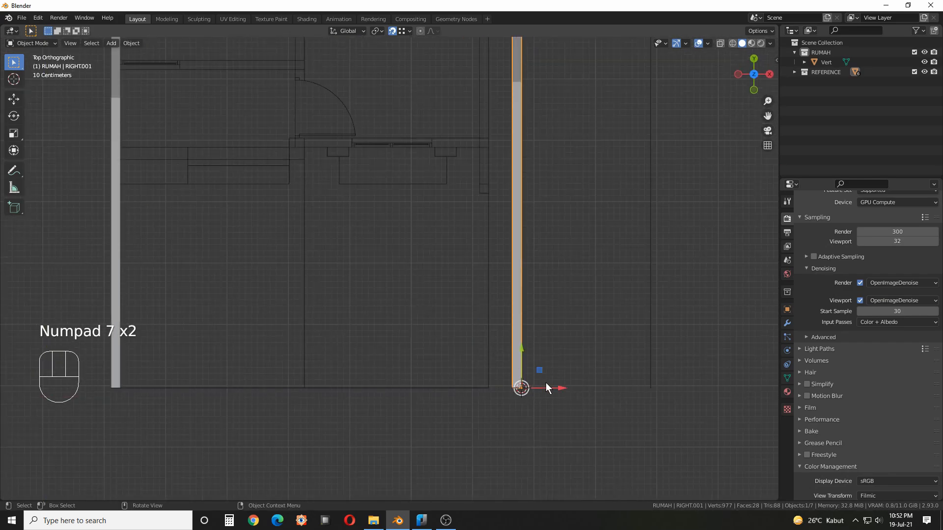
drag(553, 388, 490, 389)
scroll(523, 376, down, 4)
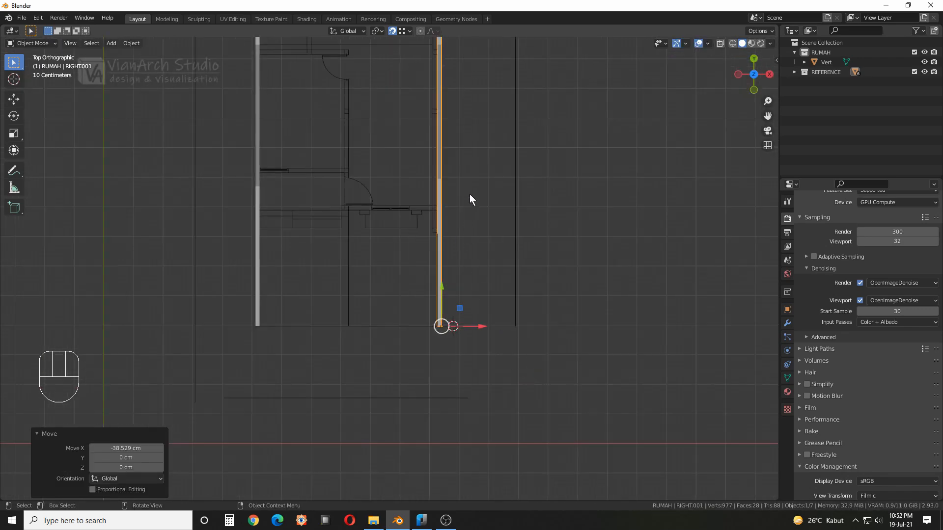
Snap the right wall along X onto the floor plan's right wall line at the rear corner
shift+middle_drag(470, 196, 514, 420)
shift+middle_drag(482, 180, 485, 430)
scroll(488, 236, up, 5)
shift+middle_drag(637, 277, 509, 269)
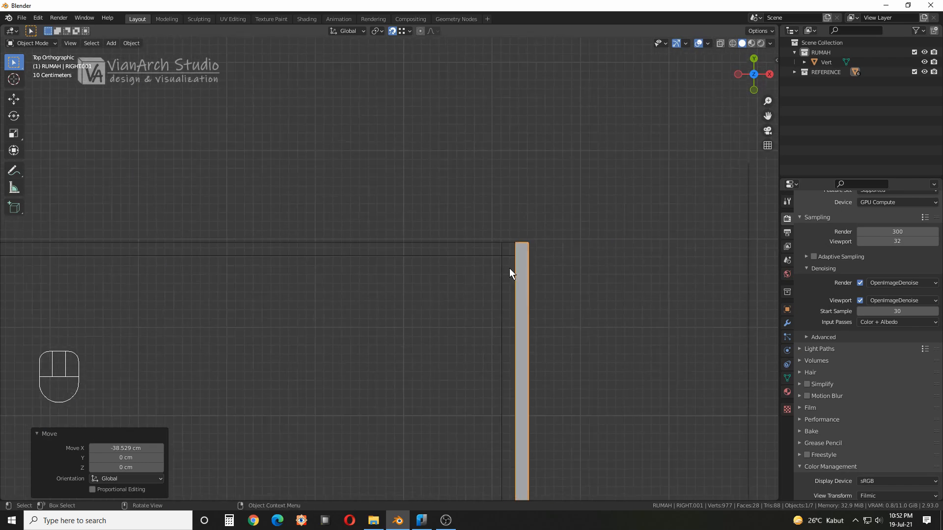
scroll(508, 270, up, 3)
key(g)
key(x)
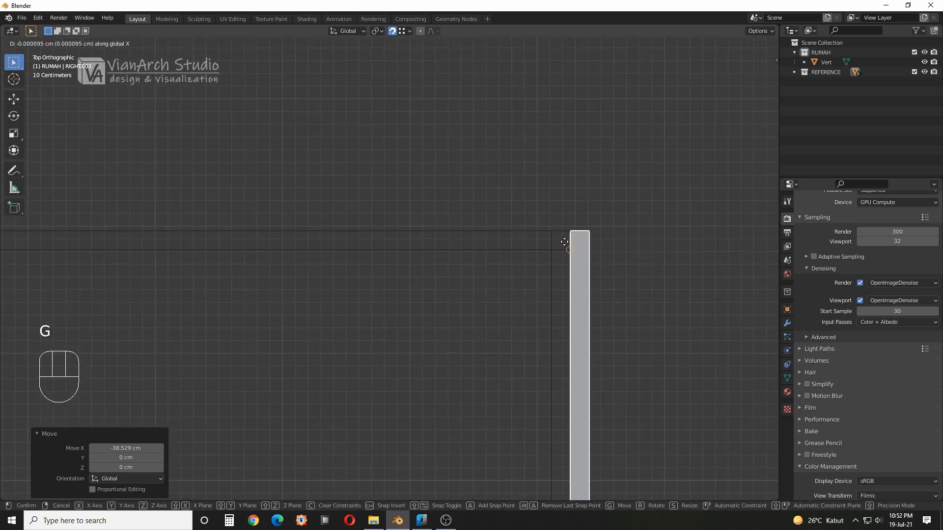
click(554, 232)
click(540, 225)
Hide both side walls together with the left and right elevation references
middle_drag(495, 152, 474, 196)
click(474, 195)
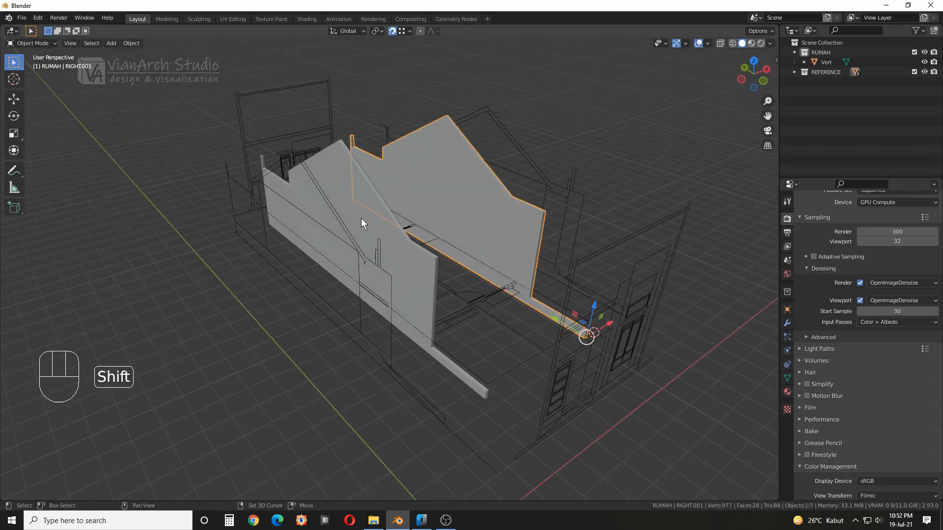
shift+click(363, 222)
key(h)
key(h)
key(h)
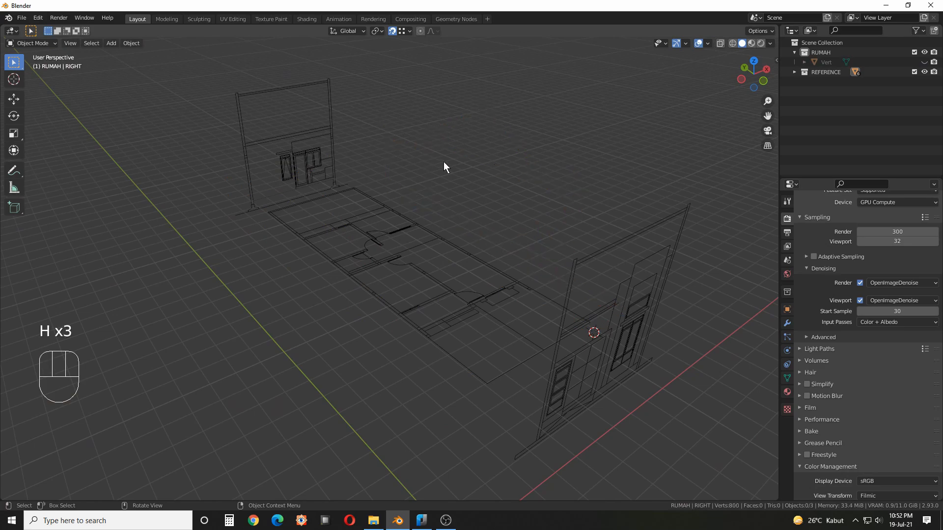
middle_drag(441, 162, 460, 214)
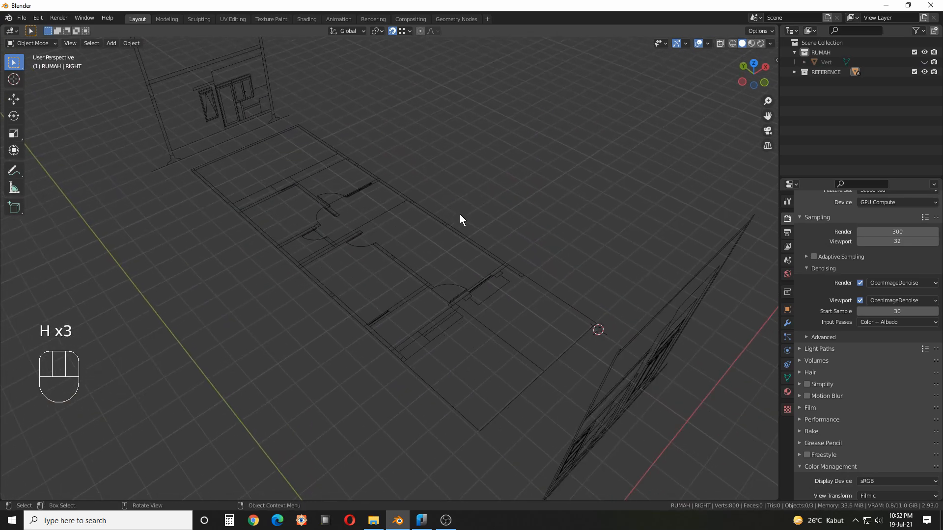
click(708, 43)
middle_drag(520, 169, 517, 177)
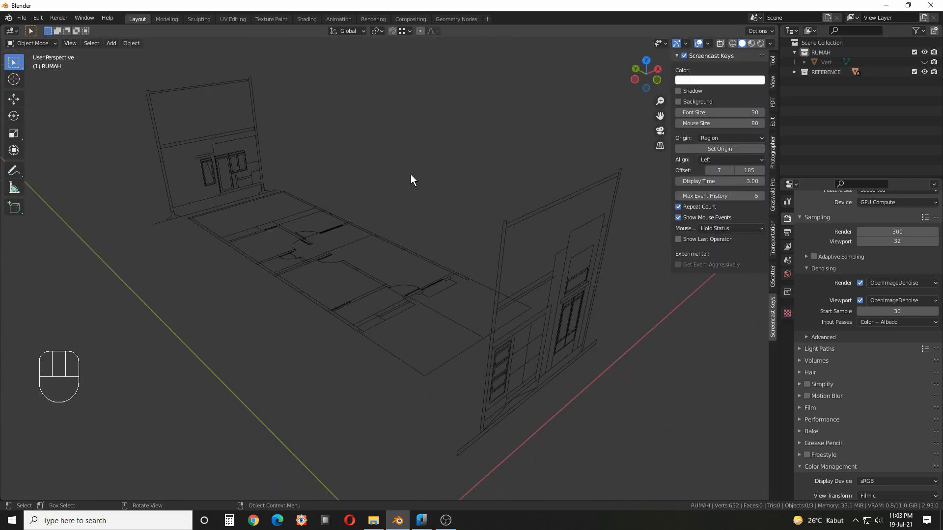
Examine how the Add Cube tool's placement grid relates to the 3D cursor in perspective and front views
middle_drag(410, 175, 415, 178)
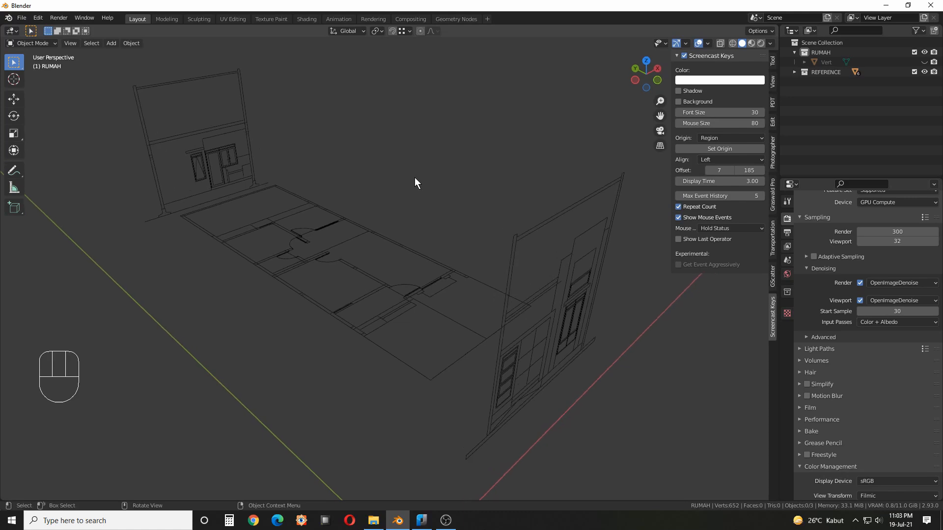
click(14, 208)
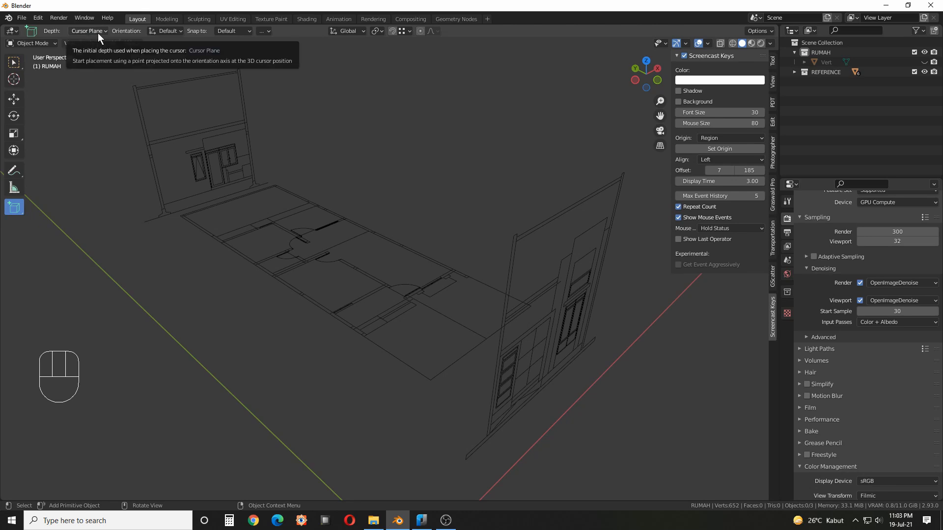
mouse_move(426, 178)
middle_down()
mouse_move(417, 171)
mouse_move(429, 199)
mouse_move(422, 164)
mouse_move(435, 163)
middle_up()
key(KP_1)
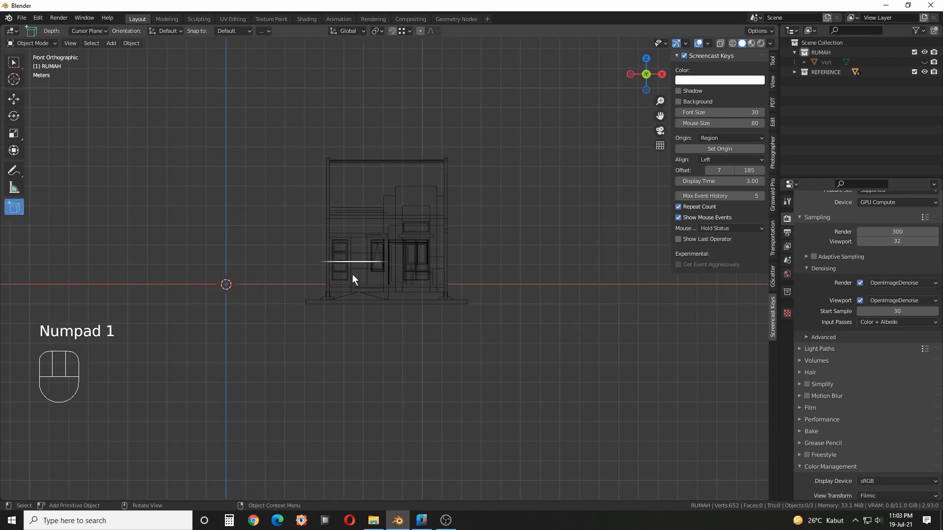
middle_drag(332, 266, 363, 279)
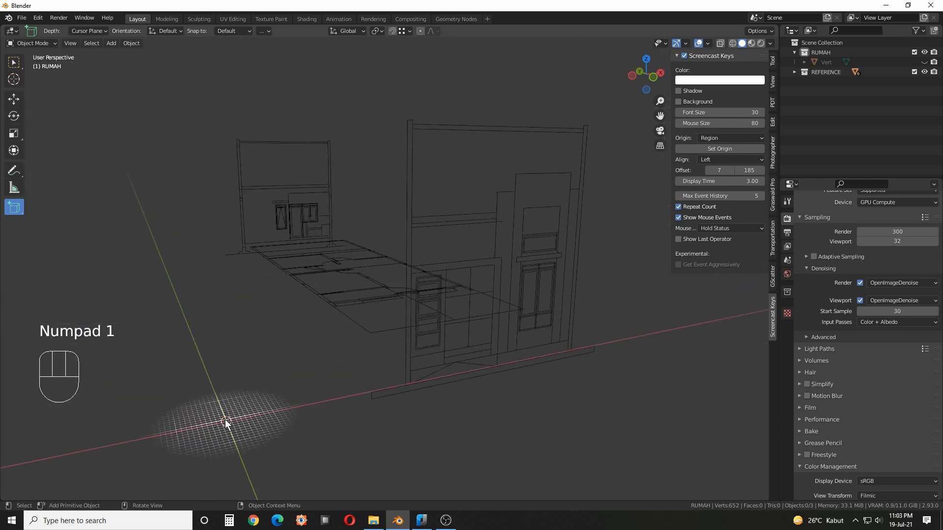
middle_drag(284, 376, 292, 381)
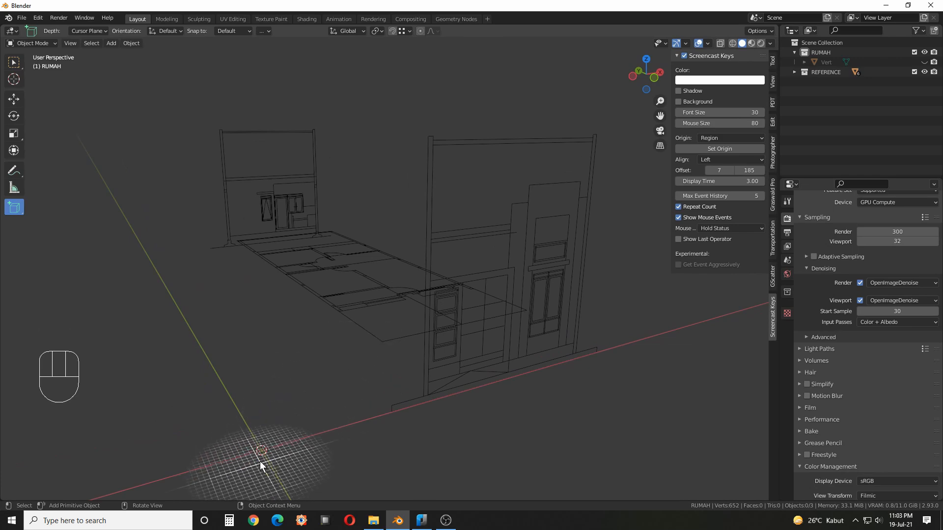
mouse_move(355, 328)
middle_down()
mouse_move(367, 346)
mouse_move(370, 332)
middle_up()
scroll(367, 332, up, 1)
click(14, 63)
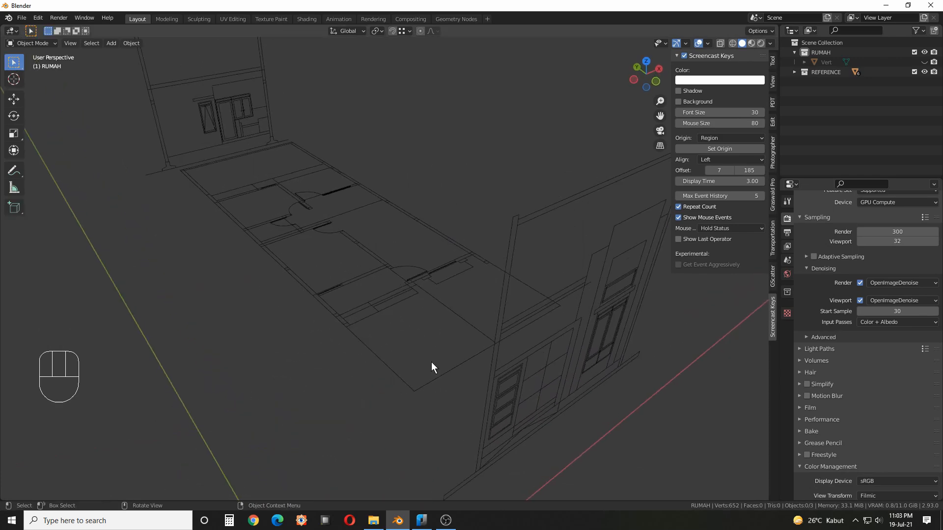
Snap the 3D cursor to the floor plan's front left corner vertex
click(385, 358)
key(Tab)
click(415, 390)
key(shift+s)
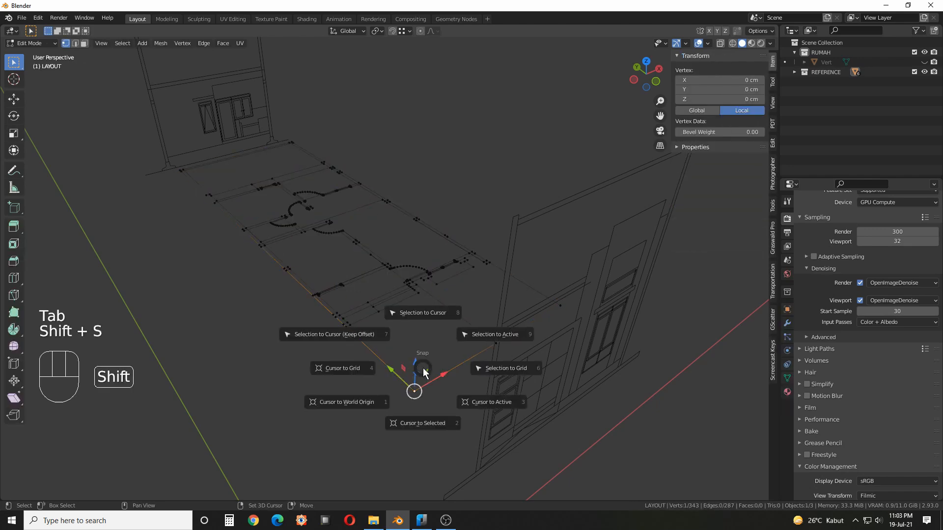
click(431, 413)
key(Tab)
click(431, 336)
Draw a cube wall about 285 × 15 cm and 221 cm tall along the front wall lines of the left room
mouse_move(421, 324)
shift+middle_down()
mouse_move(431, 320)
mouse_move(423, 326)
shift+middle_up()
scroll(401, 325, up, 3)
shift+middle_drag(424, 326, 410, 314)
scroll(328, 334, up, 2)
shift+middle_drag(329, 335, 330, 352)
click(22, 211)
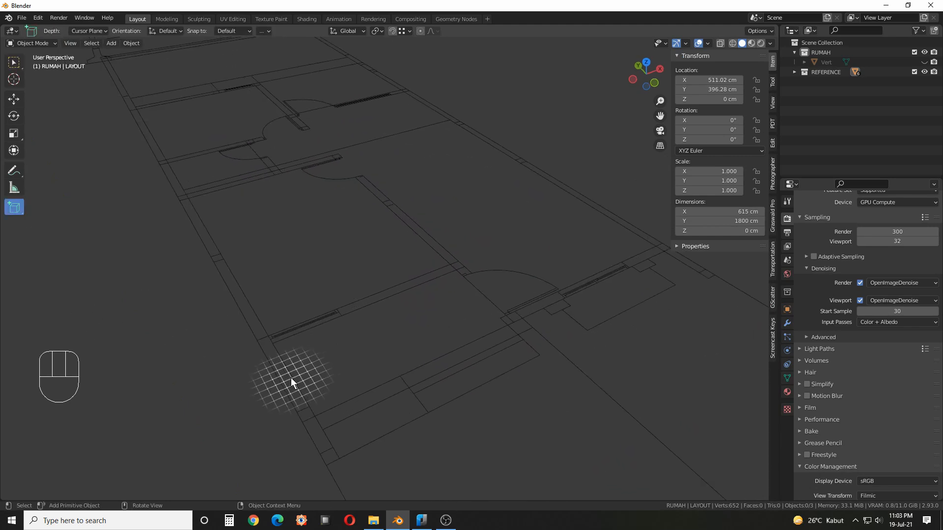
scroll(307, 373, up, 2)
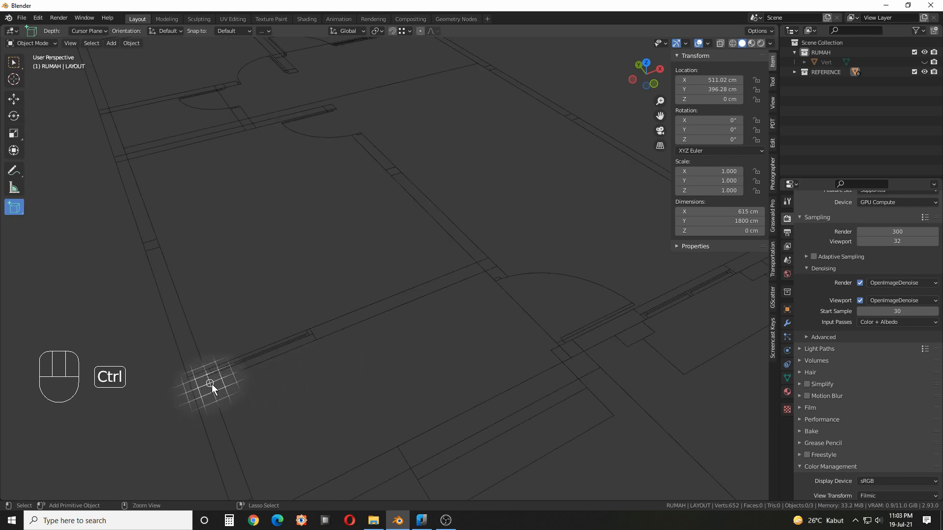
ctrl+drag(209, 383, 507, 50)
scroll(344, 279, down, 6)
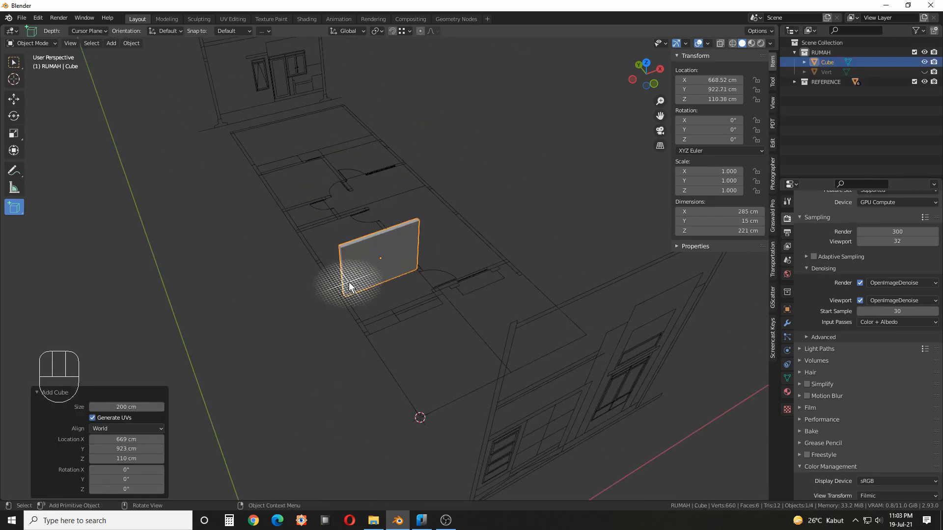
Raise the top vertices of the left room's front wall by 154.2 cm along Z
middle_drag(531, 338, 522, 265)
key(Tab)
drag(219, 165, 414, 238)
drag(330, 182, 460, 284)
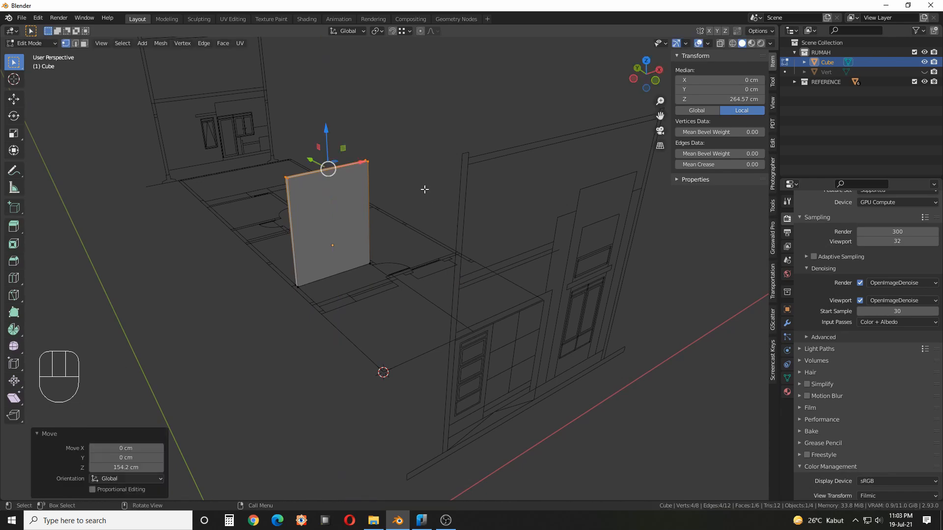
key(Tab)
Draw a second cube wall about 15 × 541 cm along the floor plan's middle lengthwise wall lines
middle_drag(488, 197, 378, 267)
scroll(378, 267, up, 3)
shift+middle_drag(319, 285, 393, 263)
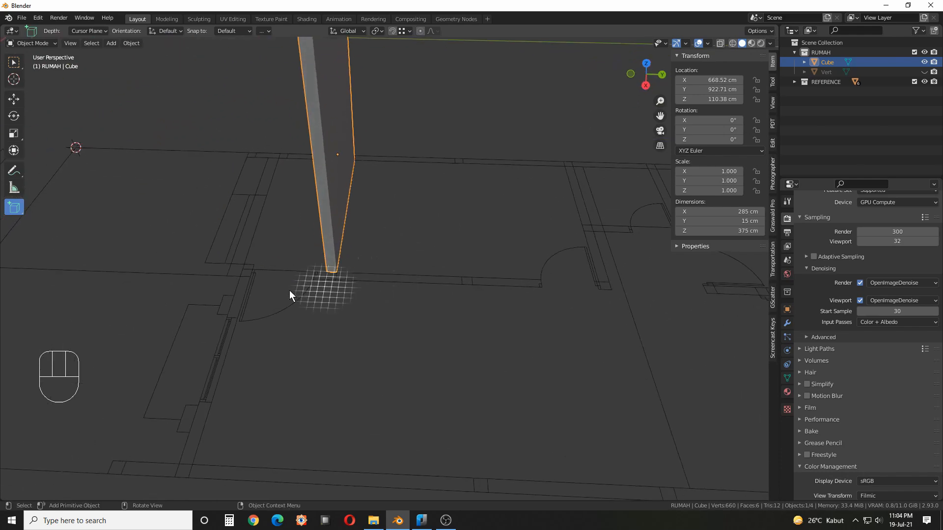
ctrl+drag(244, 273, 608, 289)
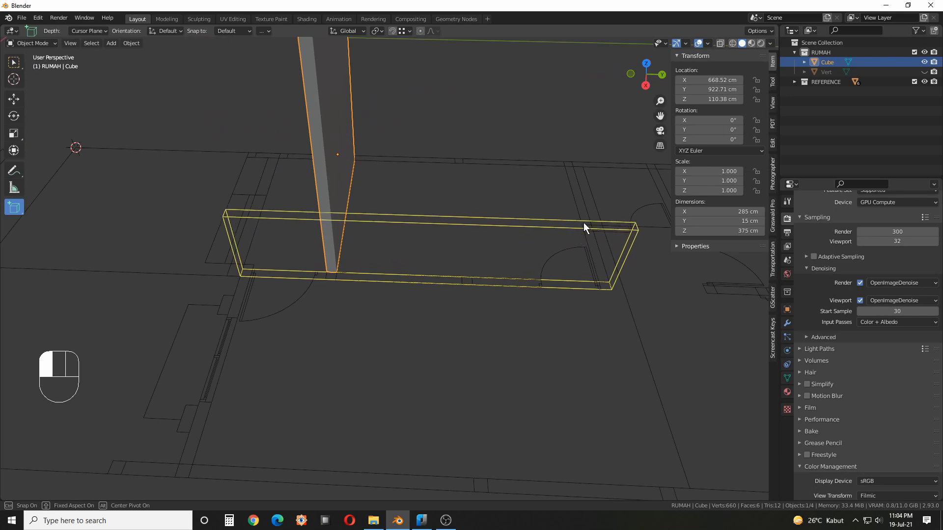
click(528, 141)
middle_drag(474, 177, 444, 247)
Raise the top vertices of the middle lengthwise wall to make it 375 cm tall
key(Tab)
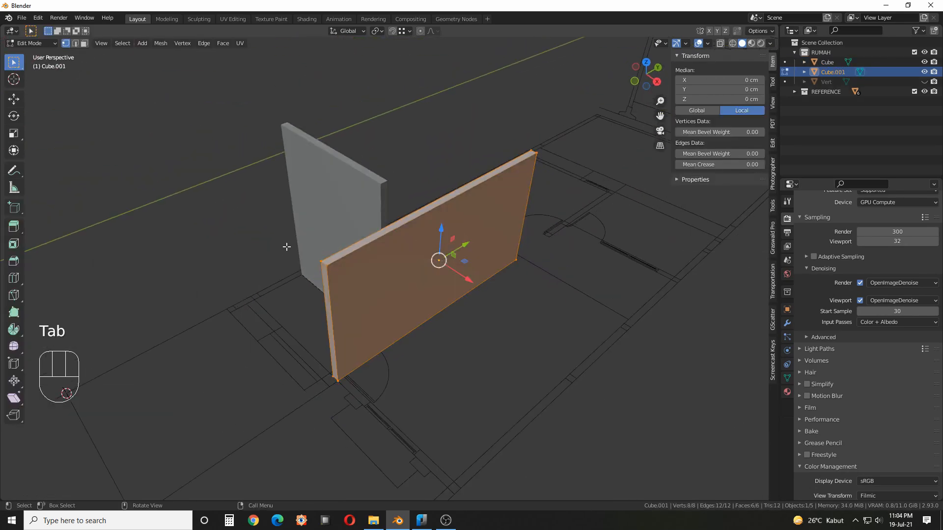
drag(280, 243, 351, 280)
shift+drag(471, 141, 575, 189)
drag(442, 177, 442, 145)
key(Tab)
Draw a 285 × 15 cm cube wall, 375 cm tall, across the right room's front, snapped to the middle wall's top
mouse_move(484, 282)
middle_down()
mouse_move(475, 277)
mouse_move(503, 280)
mouse_move(487, 274)
mouse_move(493, 282)
middle_up()
scroll(474, 277, up, 1)
ctrl+drag(293, 375, 462, 470)
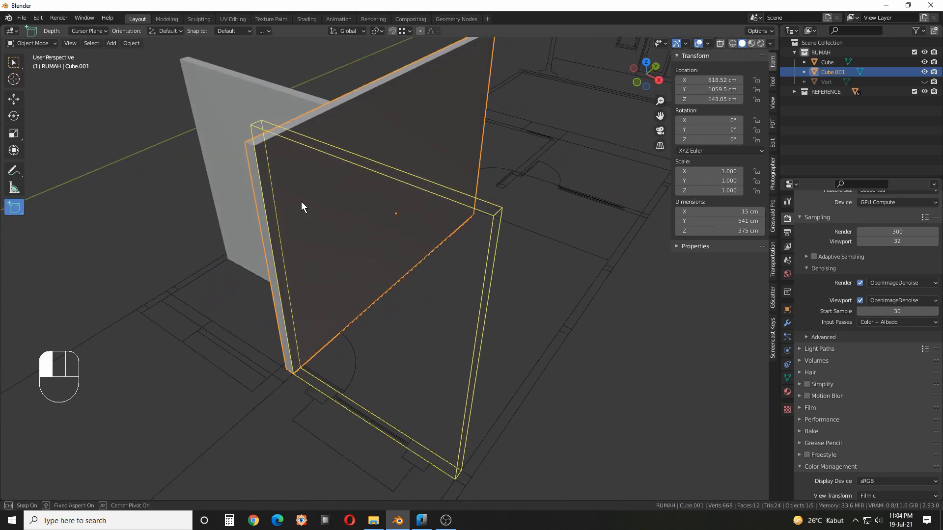
ctrl+click(255, 146)
scroll(483, 271, down, 5)
Draw a 285 × 15 cm cube wall, 375 cm tall, along the left room's rear wall, snapped to the middle wall's top
middle_drag(482, 271, 406, 325)
scroll(424, 340, down, 1)
scroll(382, 324, up, 3)
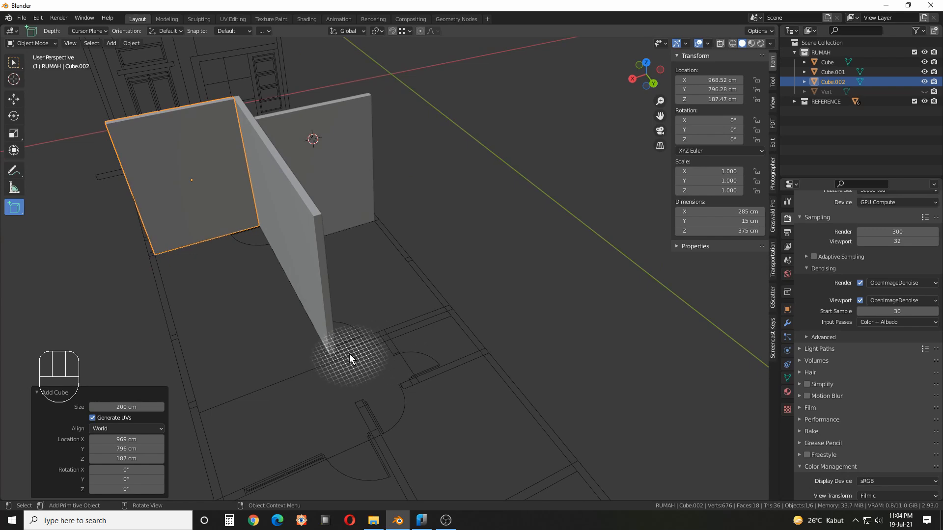
ctrl+drag(337, 352, 446, 308)
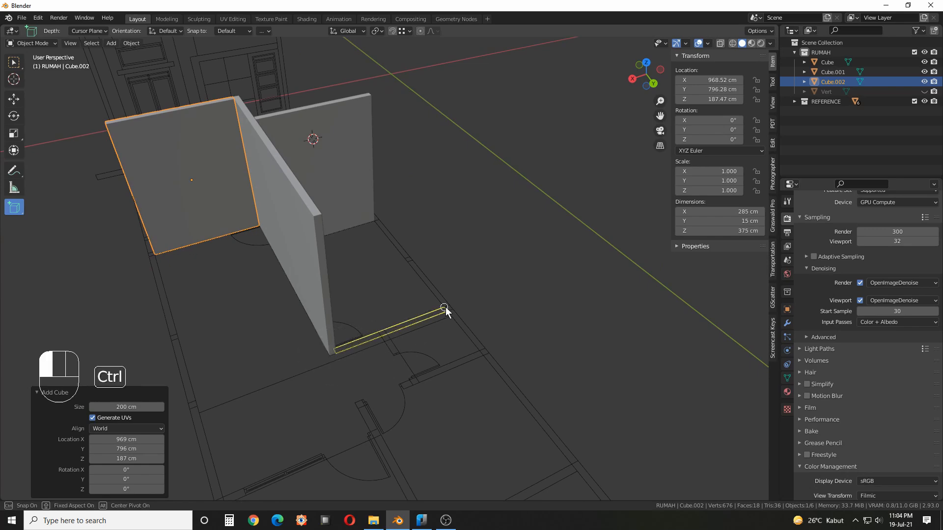
ctrl+click(314, 221)
scroll(458, 253, down, 3)
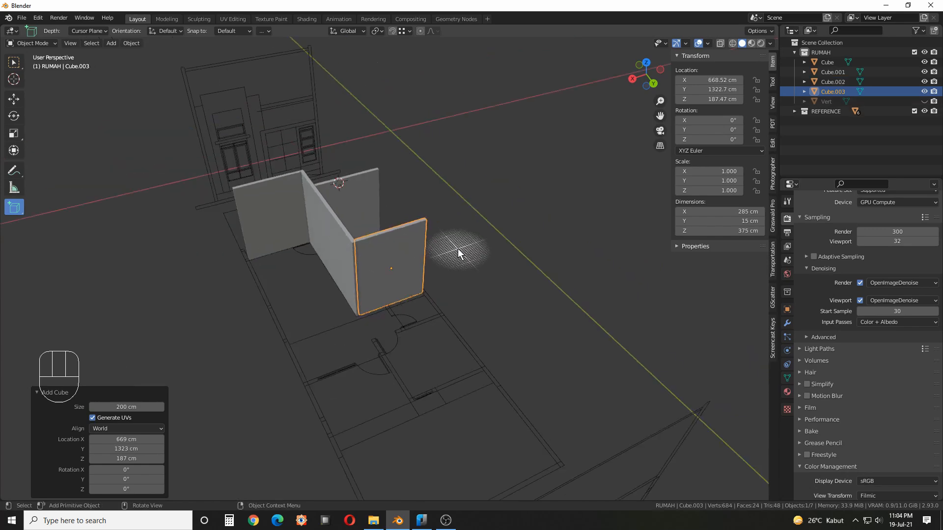
scroll(462, 286, up, 5)
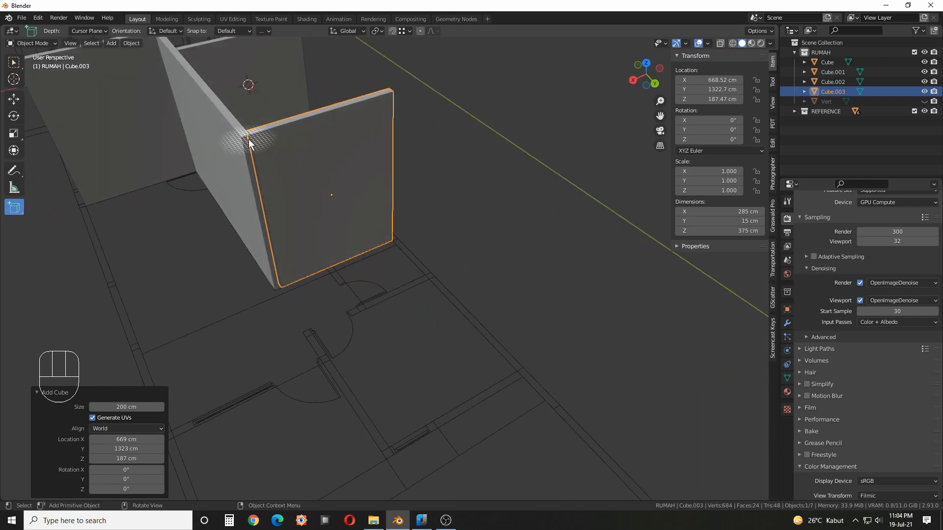
Select the four interior cube walls and hide them
shift+middle_drag(260, 182, 409, 161)
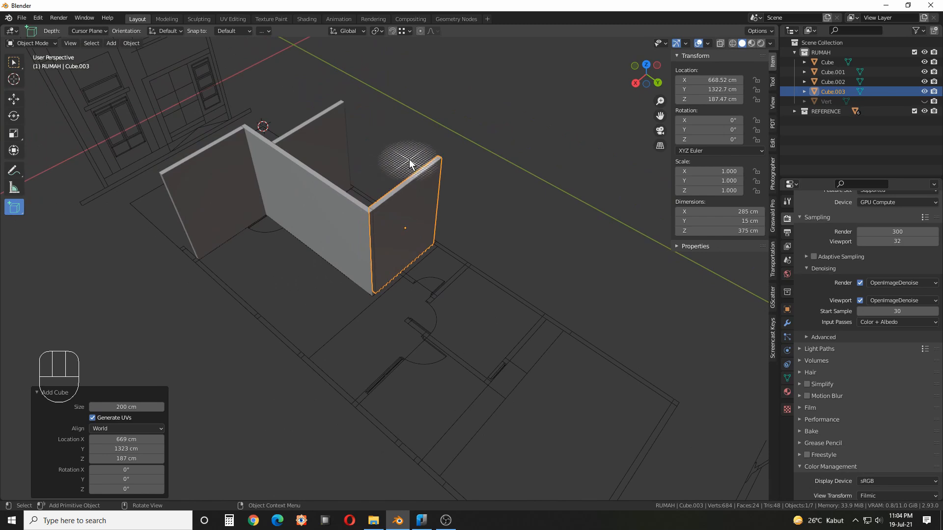
shift+middle_drag(515, 373, 461, 292)
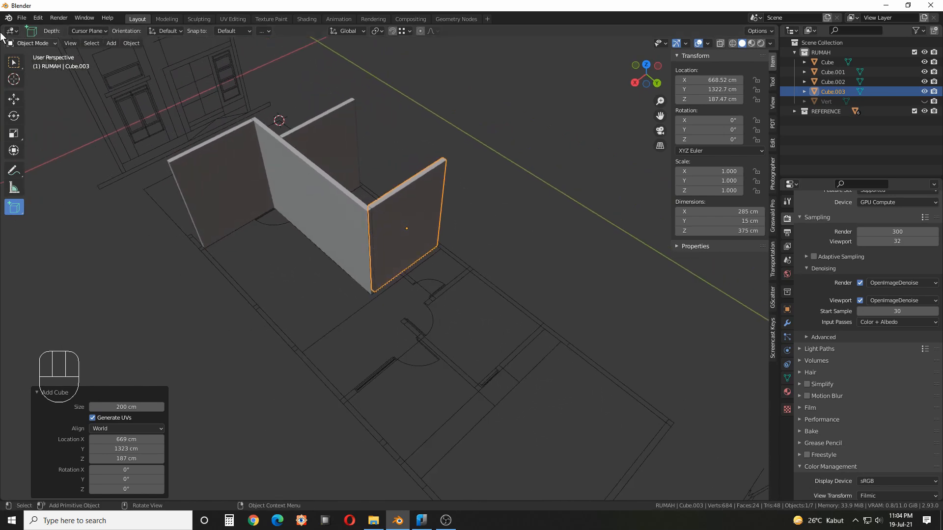
click(13, 63)
click(231, 169)
shift+click(330, 162)
shift+click(412, 196)
shift+click(351, 223)
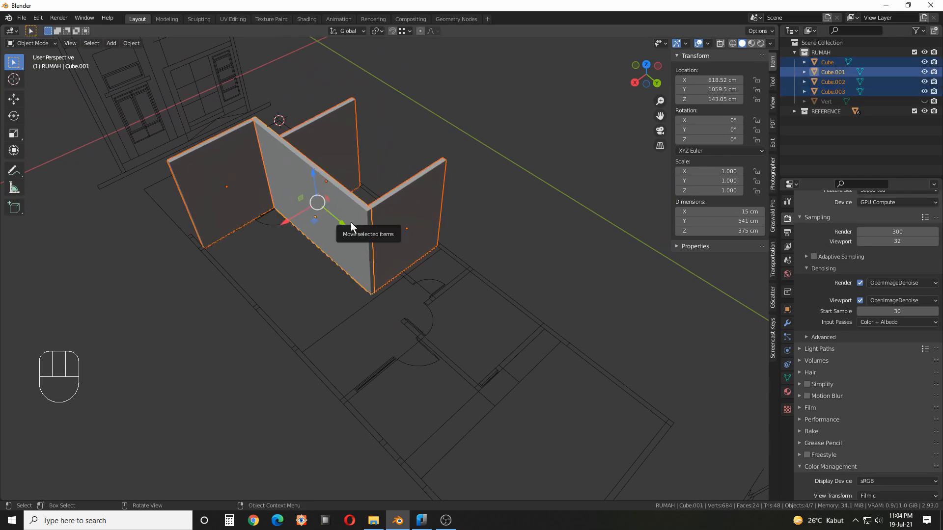
key(h)
Snap the 3D cursor to the floor plan vertex where the rear cross wall meets the left wall's inner line
shift+middle_drag(350, 222, 426, 211)
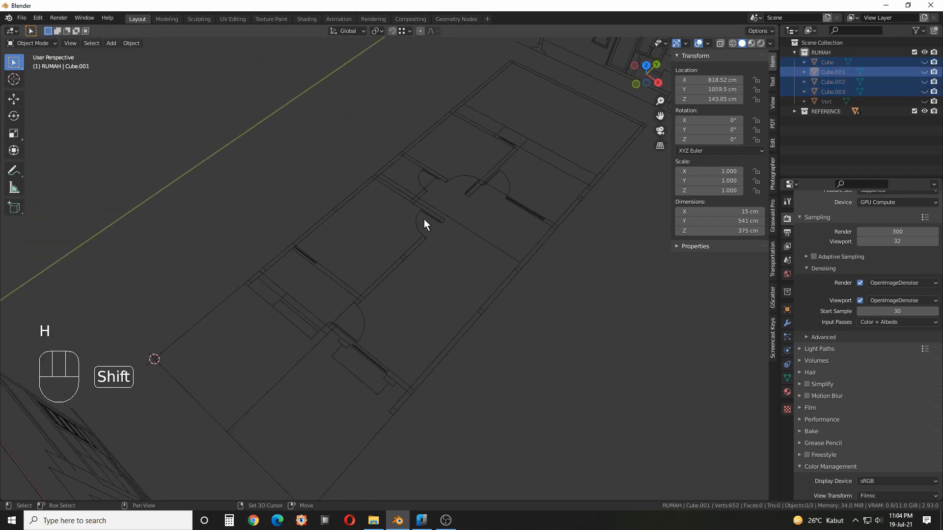
mouse_move(360, 263)
middle_down()
mouse_move(474, 246)
mouse_move(343, 238)
mouse_move(382, 236)
mouse_move(342, 261)
mouse_move(361, 256)
middle_up()
shift+middle_drag(307, 218, 381, 284)
scroll(350, 269, up, 3)
key(a)
key(Tab)
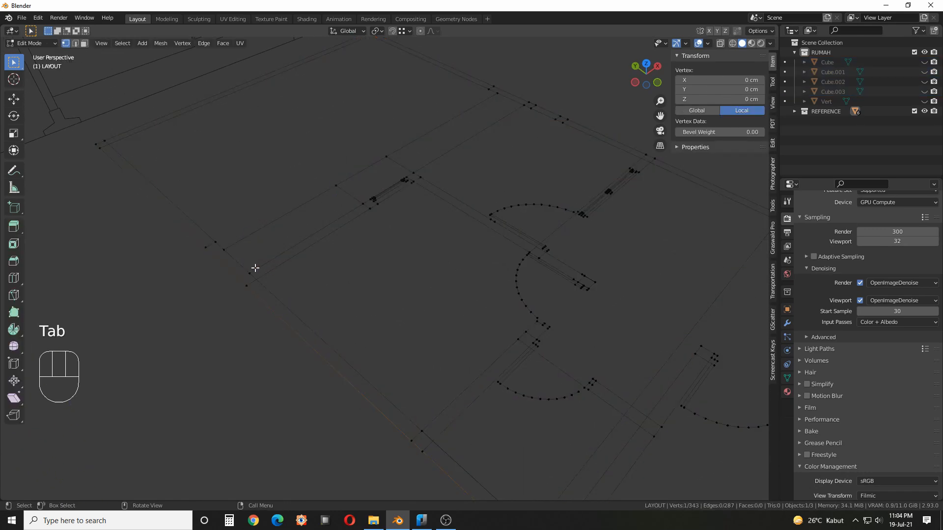
key(shift+s)
click(279, 299)
key(Tab)
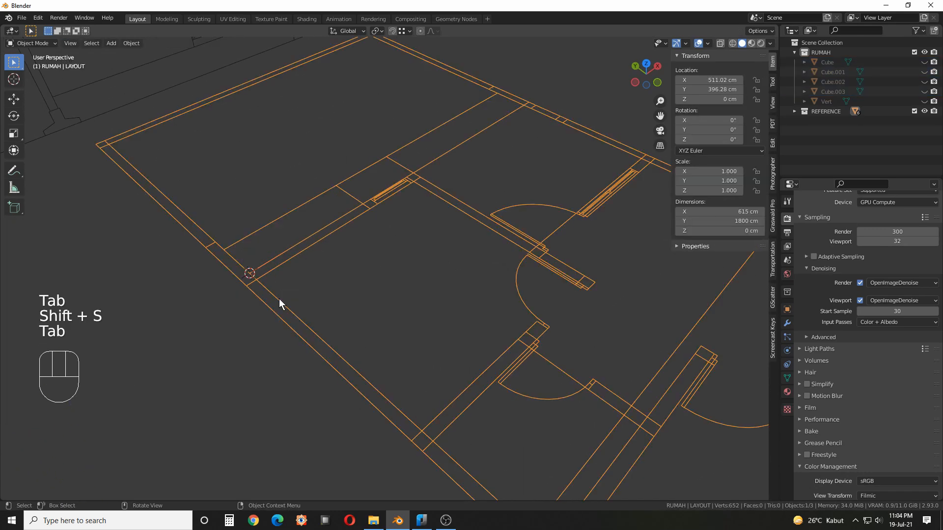
middle_drag(319, 285, 220, 282)
click(482, 302)
Add a single-vertex mesh at the 3D cursor
shift+middle_drag(506, 314, 427, 303)
shift+middle_drag(393, 298, 364, 268)
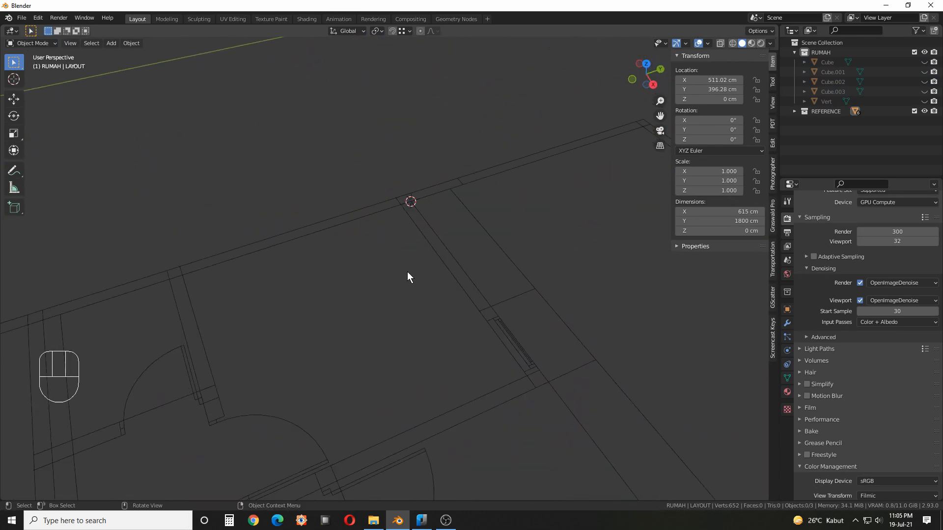
key(shift+a)
mouse_move(408, 272)
mouse_move(480, 392)
click(534, 392)
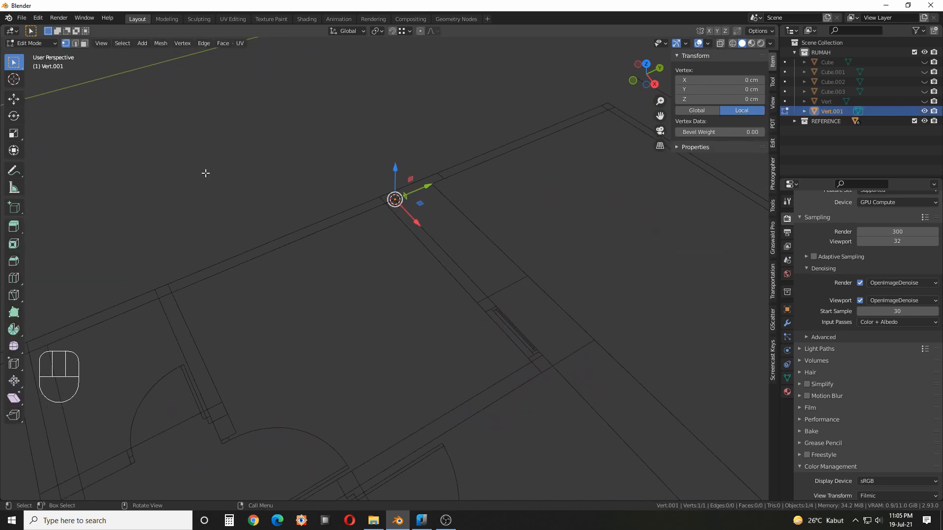
Extrude the vertex straight up into a 300 cm vertical edge
middle_drag(293, 184, 502, 318)
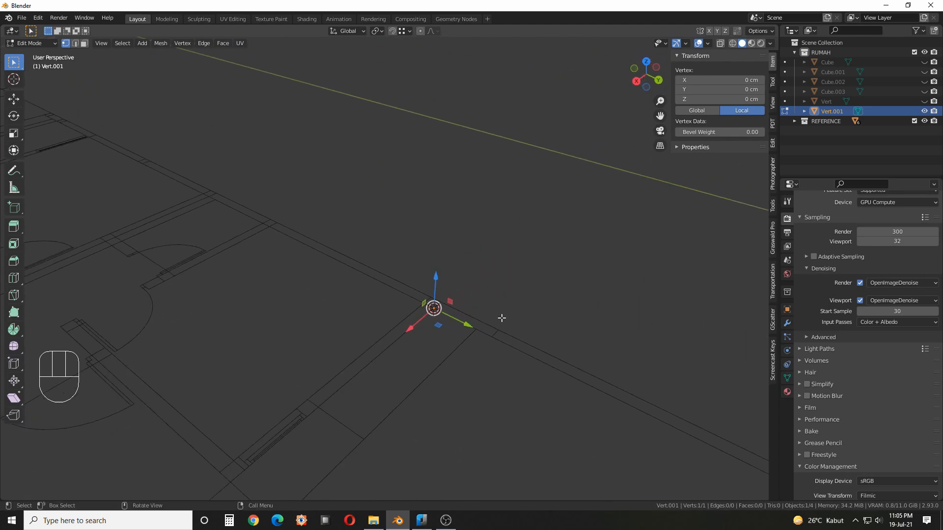
key(e)
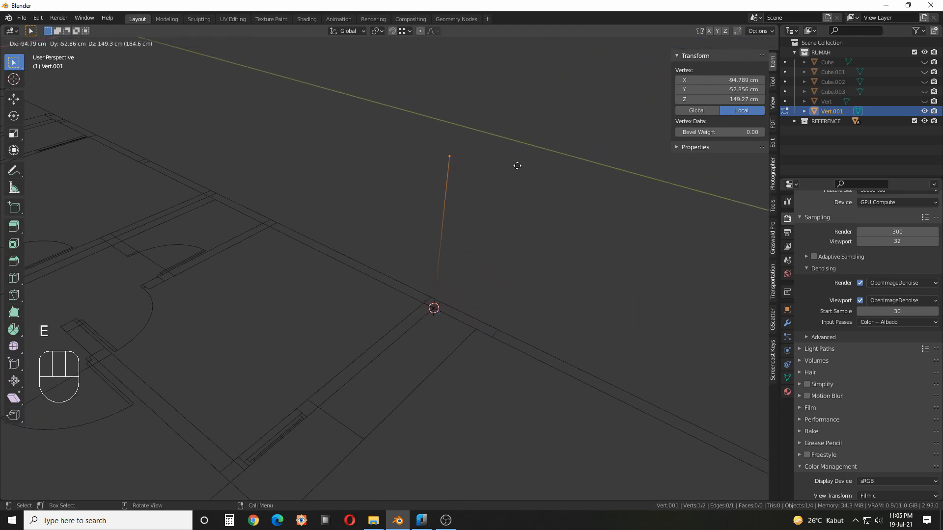
click(527, 99)
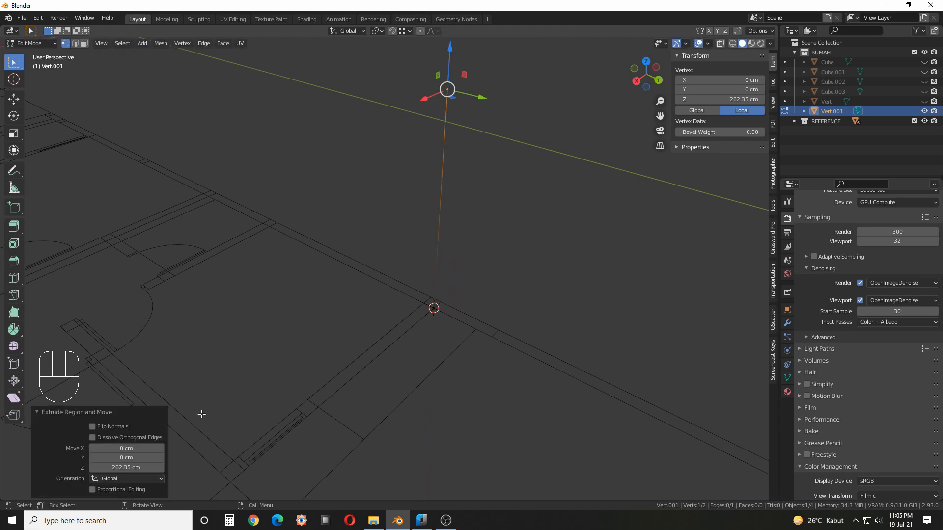
click(136, 468)
text(300)
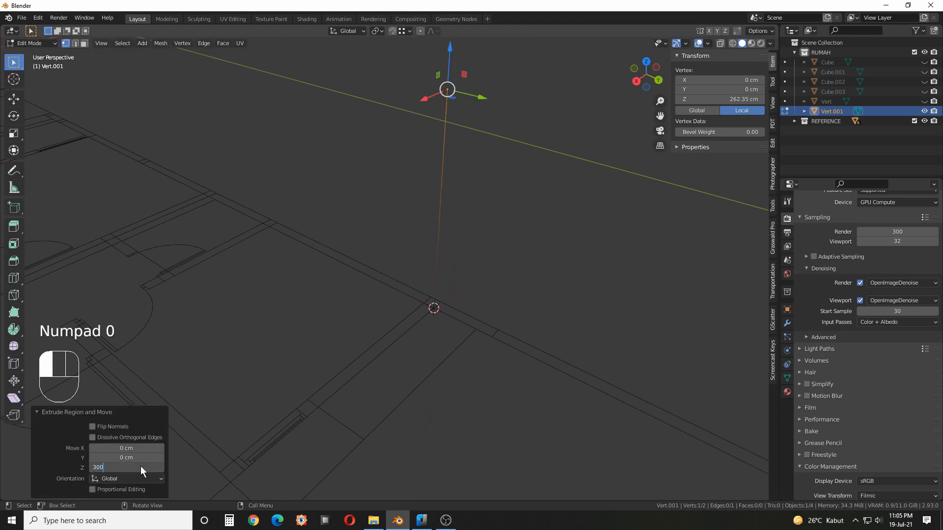
key(Return)
middle_drag(524, 285, 532, 244)
click(788, 260)
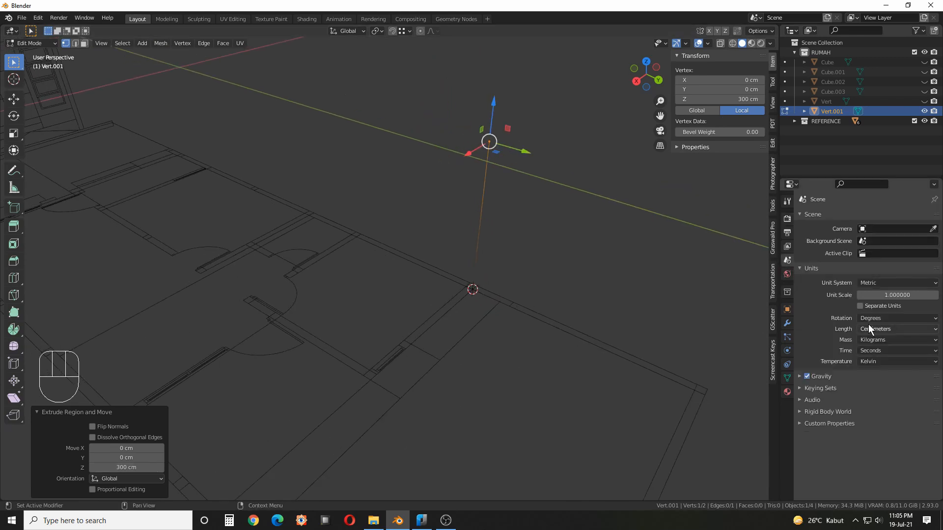
click(876, 329)
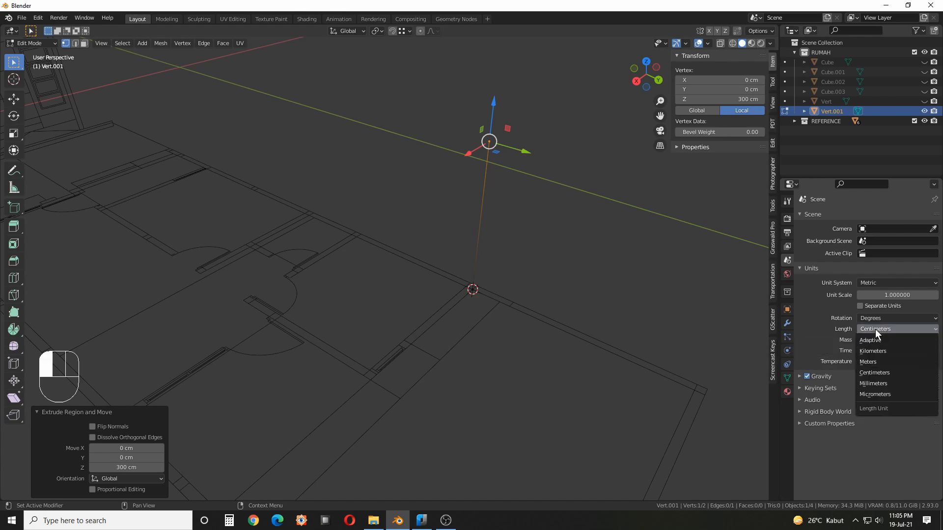
middle_drag(559, 254, 540, 245)
Add a Solidify modifier to the vertical edge object with 15 cm thickness and Even Thickness enabled
key(a)
key(Tab)
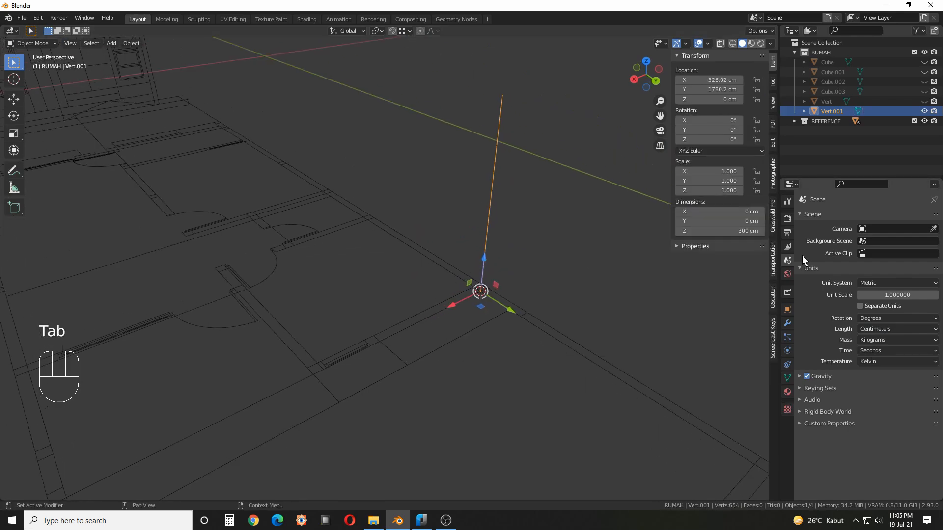
click(788, 323)
click(833, 217)
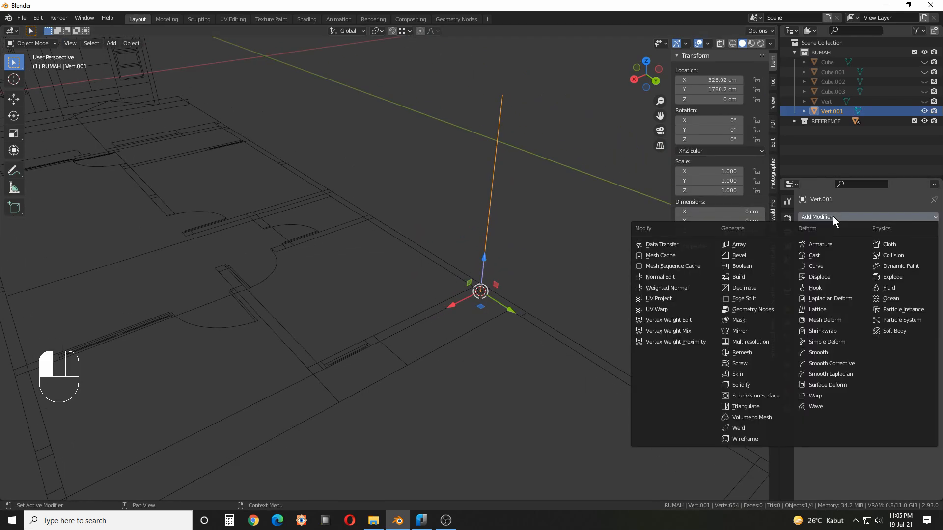
click(742, 386)
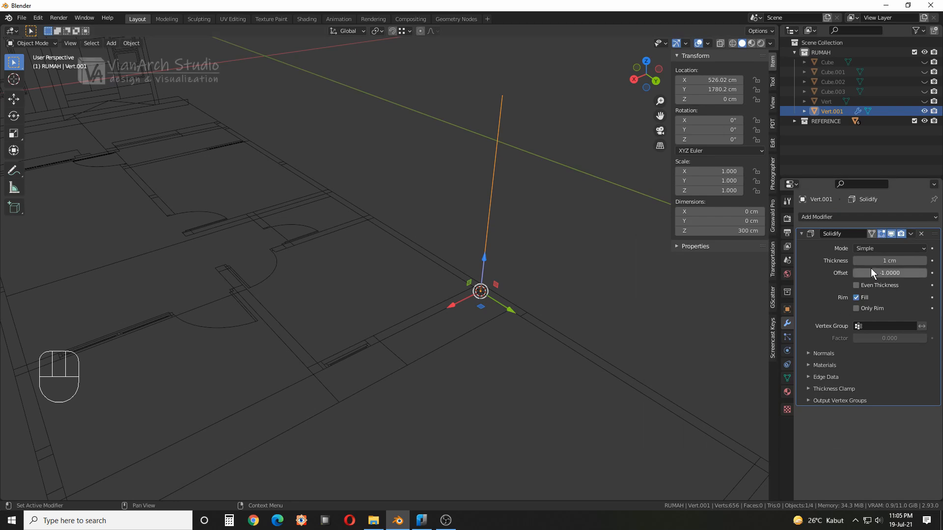
click(882, 260)
text(15)
key(Return)
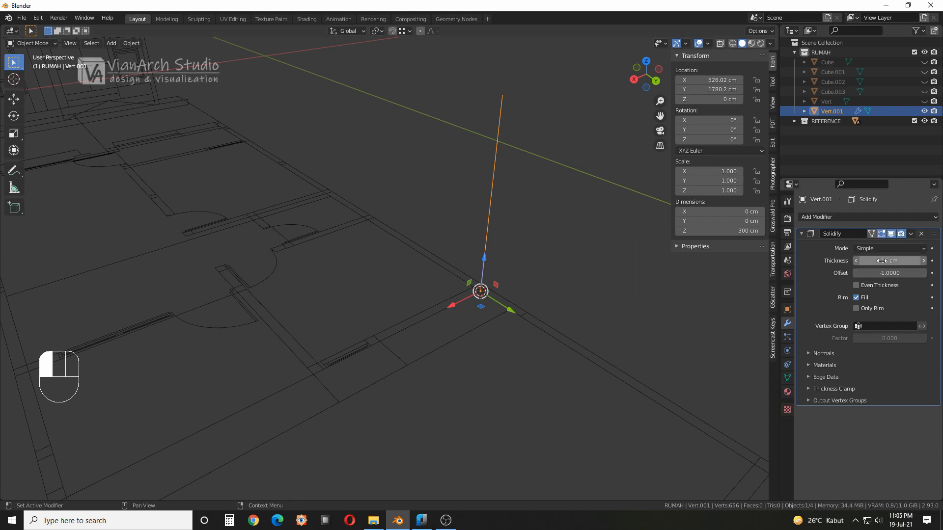
click(857, 285)
middle_drag(560, 288, 530, 287)
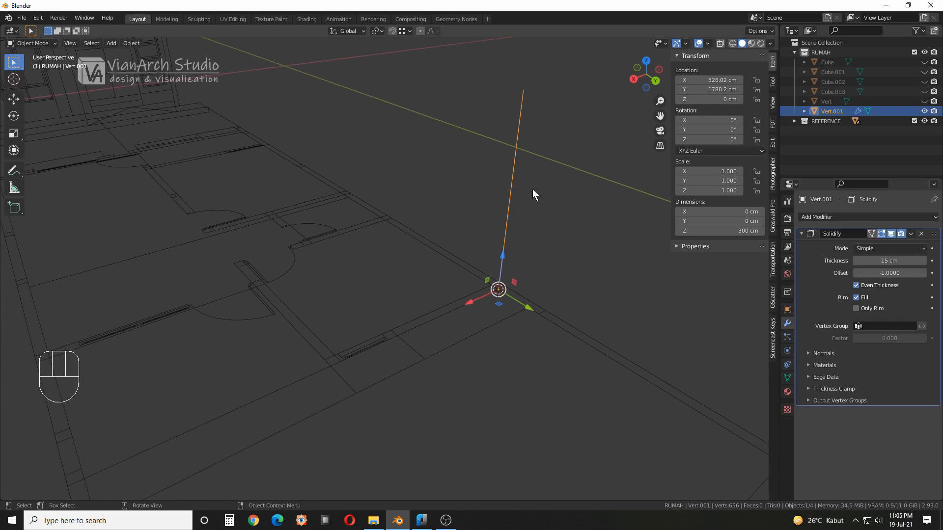
middle_drag(533, 190, 511, 228)
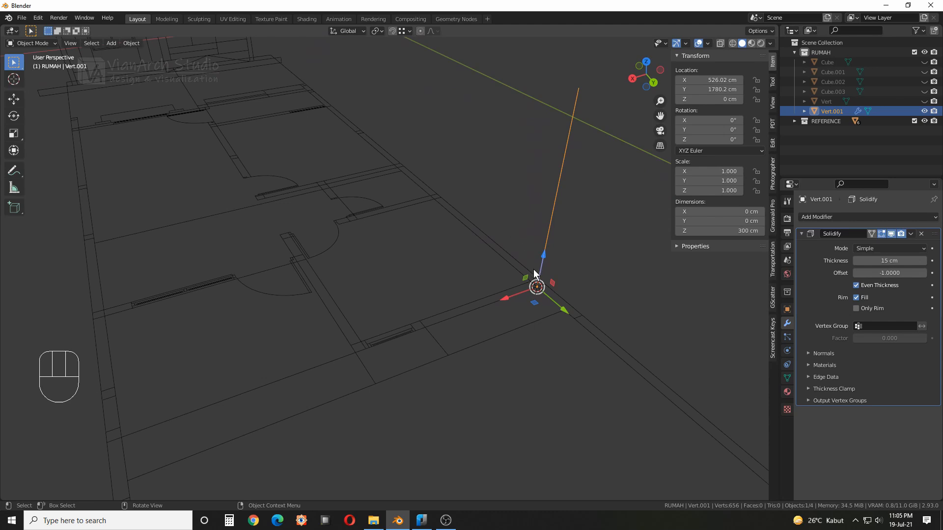
Enable snapping and extrude the vertical edge 300 cm along X to the rear room's inner corner on the floor plan
key(Tab)
middle_drag(515, 265, 520, 296)
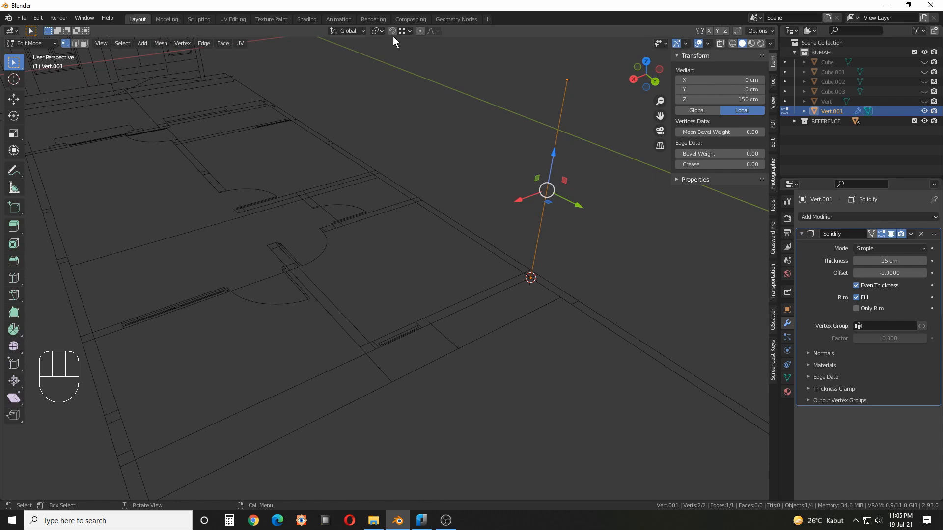
middle_drag(391, 29, 393, 35)
key(e)
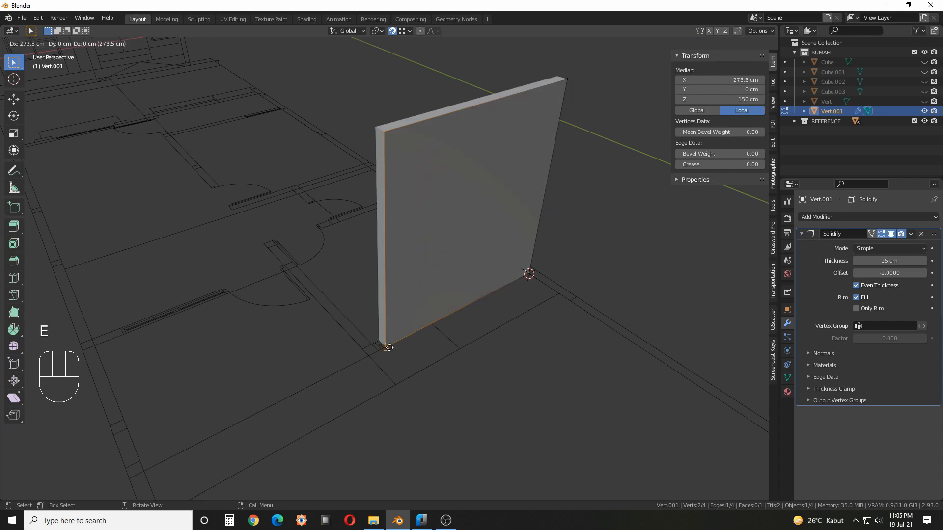
click(369, 354)
Extrude the wall's end edge -315 cm along Y, snapped to the rear room's next corner
middle_drag(565, 358, 582, 322)
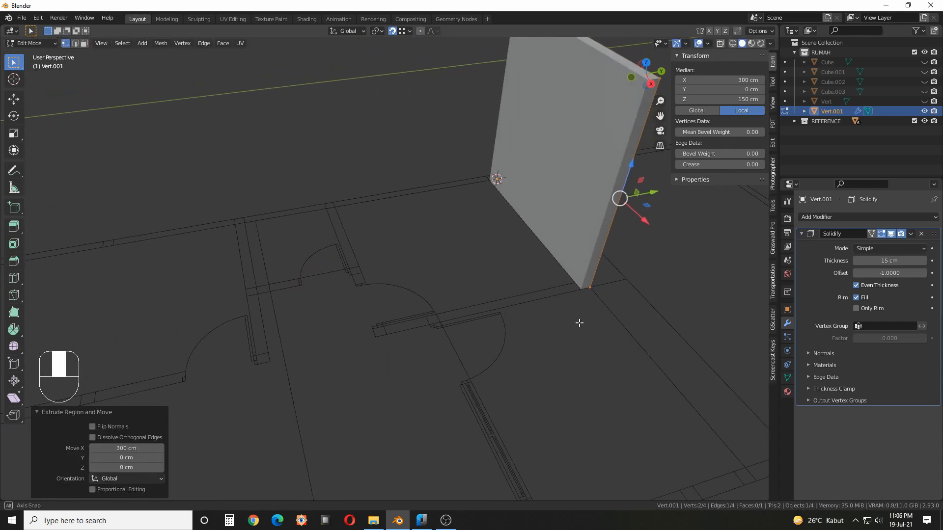
middle_drag(558, 246, 536, 311)
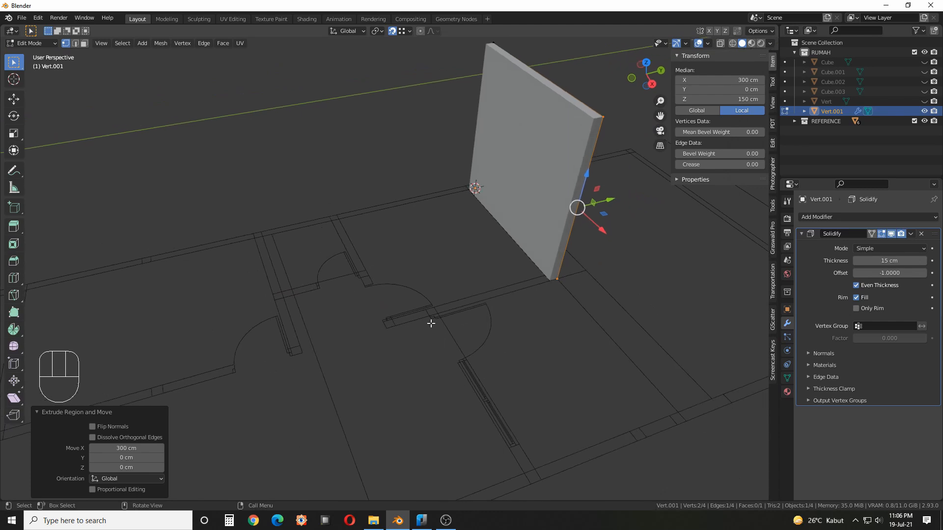
key(e)
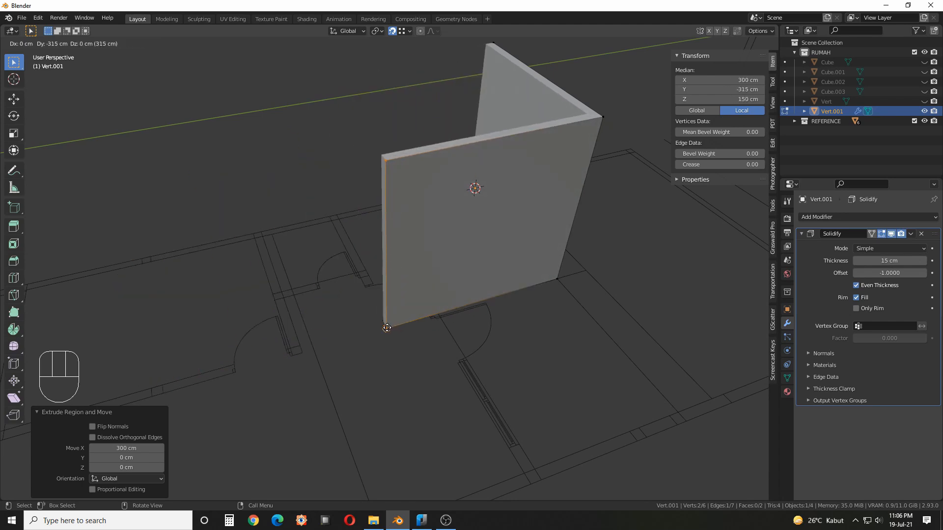
click(386, 328)
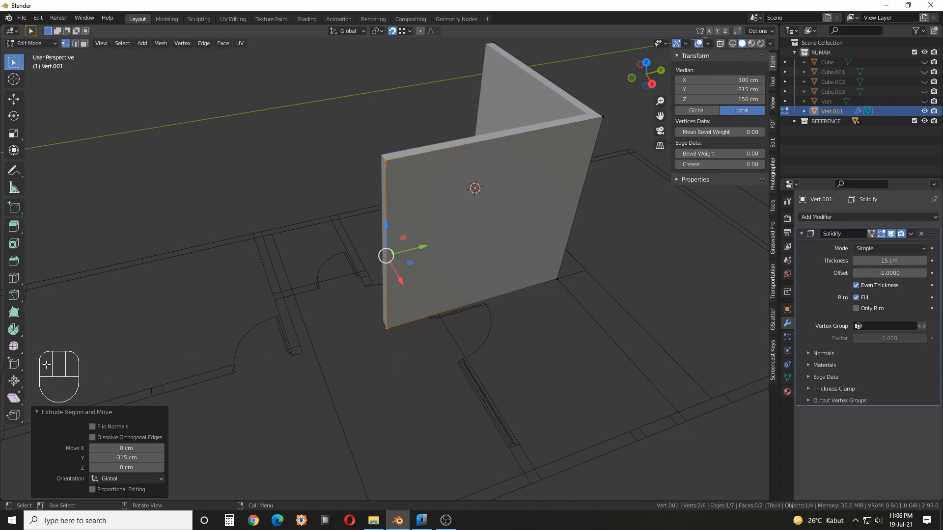
Extrude the end edge -300 cm along X back to the side wall's inner line to form the rear room's third wall
middle_drag(272, 351, 559, 305)
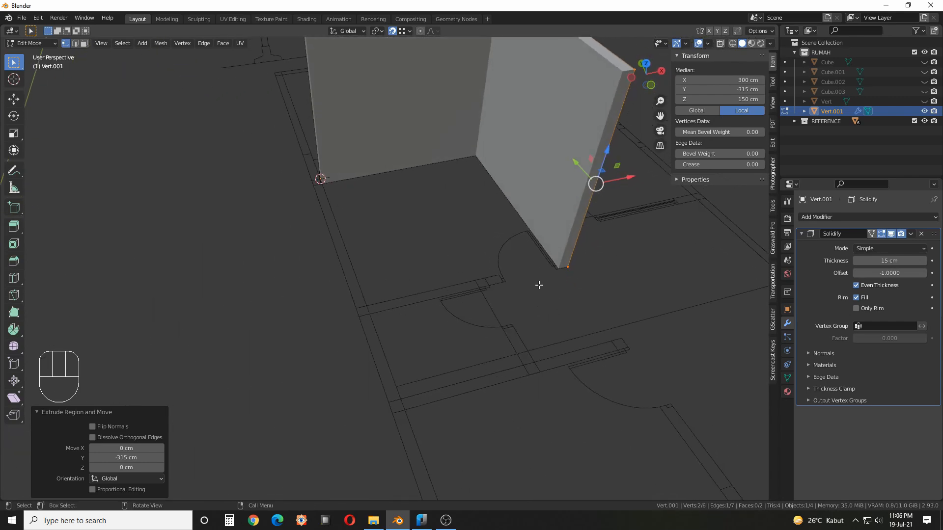
key(e)
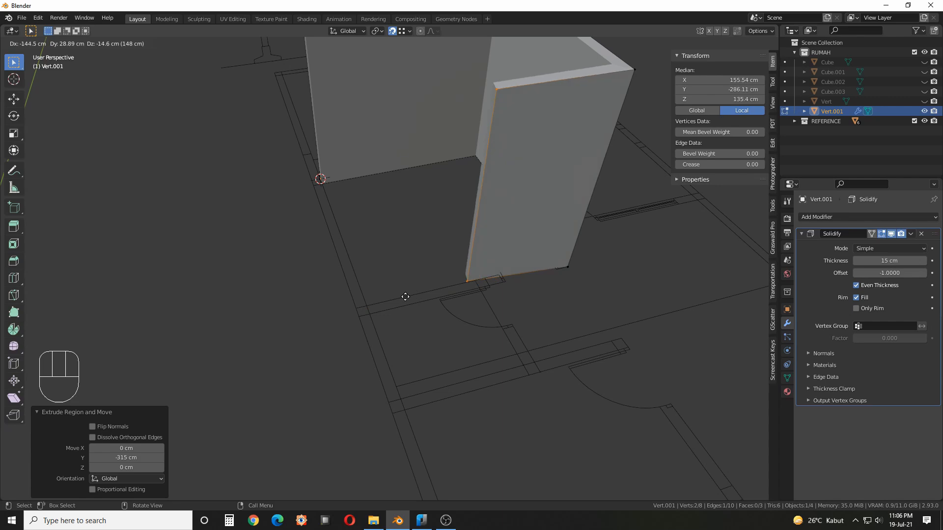
key(x)
click(372, 316)
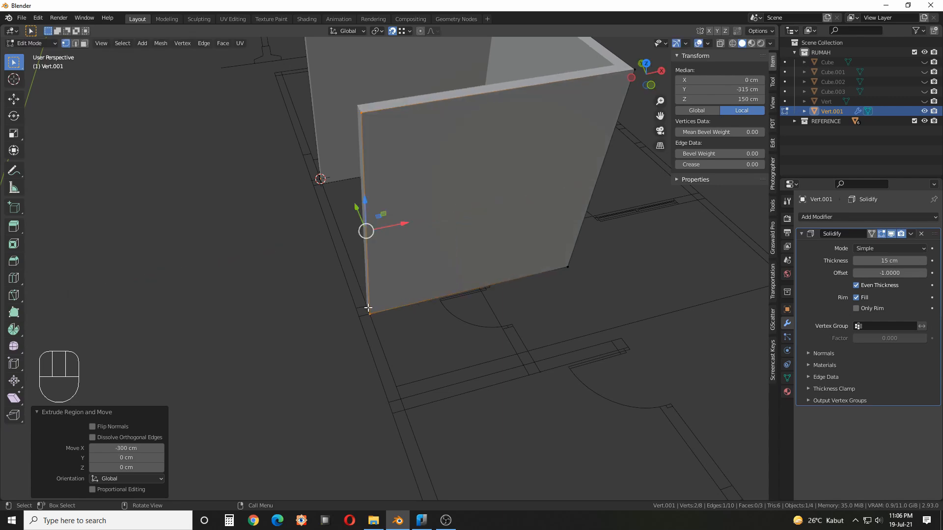
Duplicate the wall's end edge -135 cm along Y, snapped to the start of the front room's cross wall
scroll(396, 303, down, 1)
middle_drag(537, 292, 390, 275)
scroll(470, 294, down, 2)
middle_drag(461, 155, 456, 155)
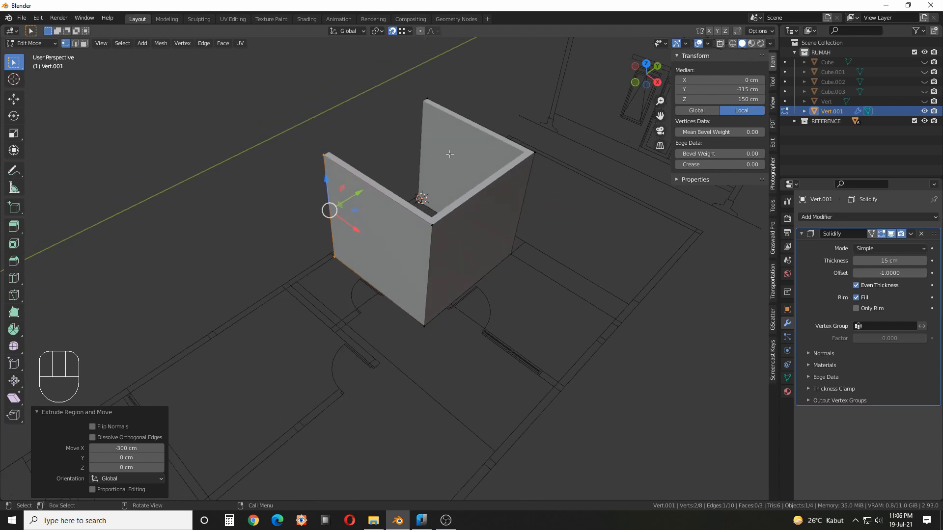
middle_drag(347, 218, 381, 300)
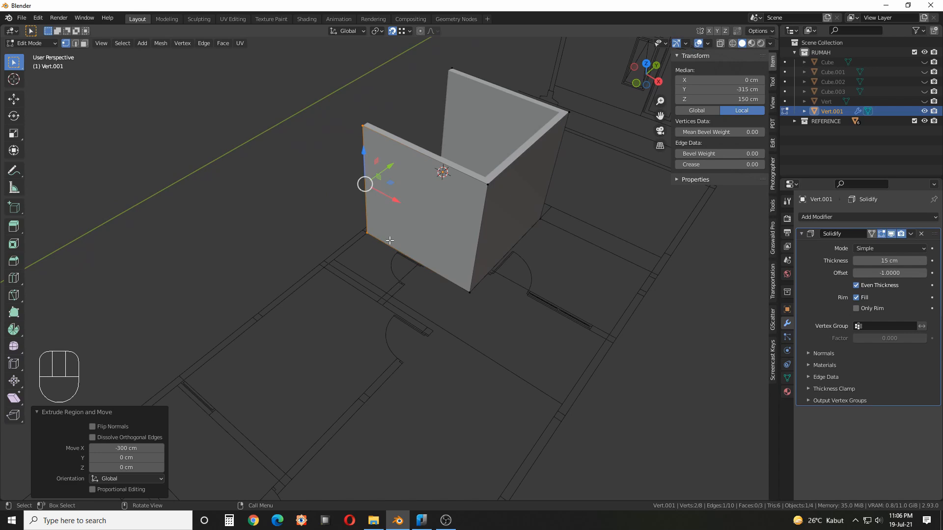
scroll(363, 254, up, 2)
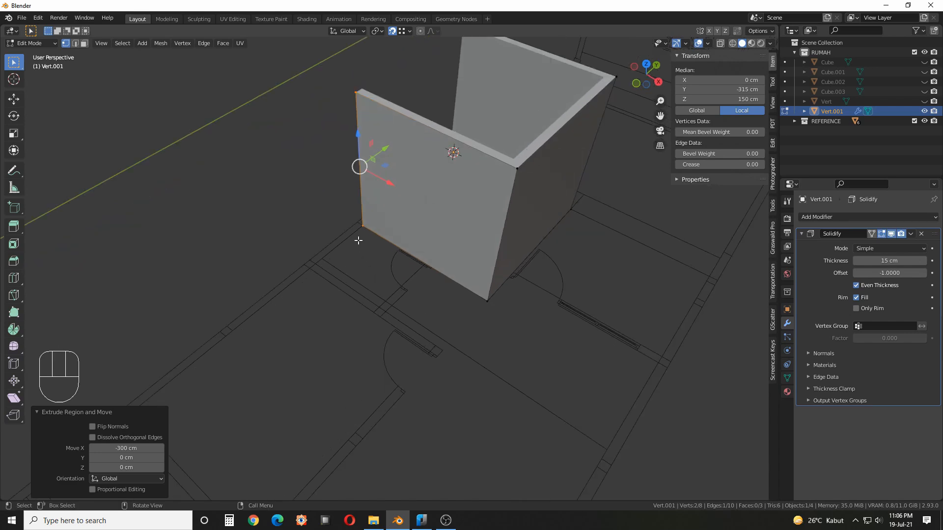
key(shift+d)
click(315, 276)
scroll(319, 280, down, 1)
shift+middle_drag(326, 292, 341, 270)
scroll(357, 258, up, 1)
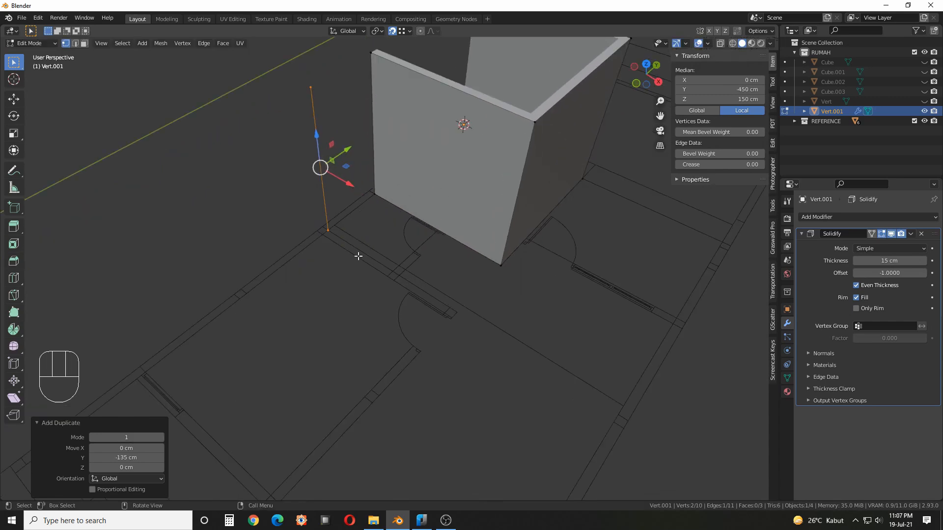
Extrude the duplicated edge 300 cm along X, and extrude its end -526.43 cm along Y to the front wall line
key(e)
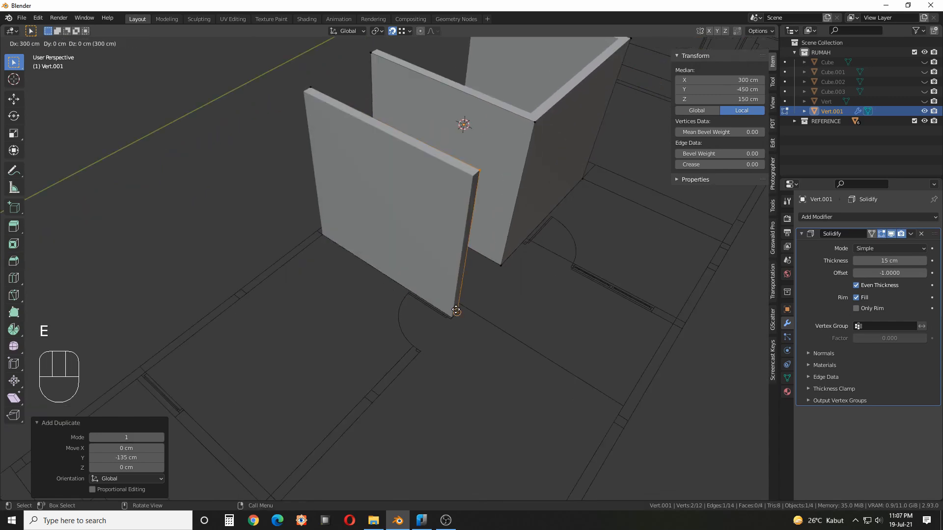
click(456, 308)
middle_drag(532, 315, 553, 281)
key(e)
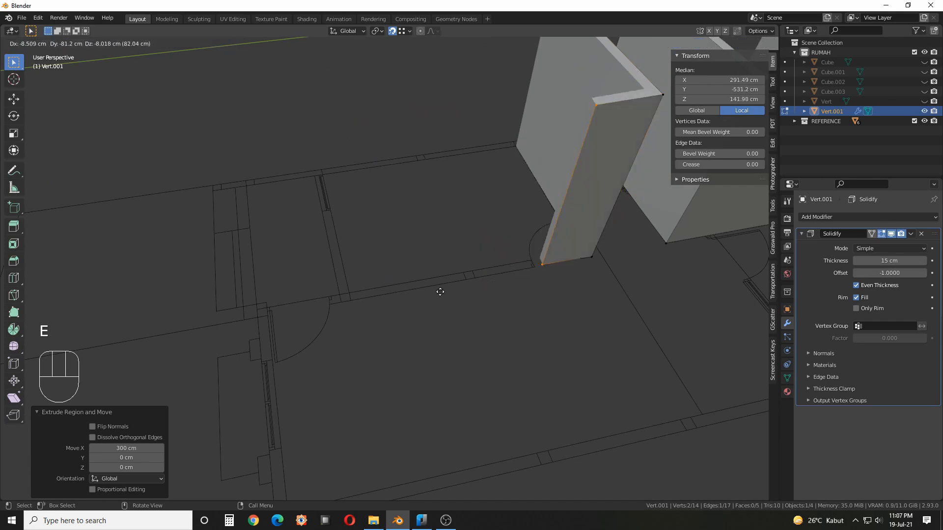
click(268, 317)
Extrude the end edge along the front wall line to the opposite side wall on the floor plan
middle_drag(268, 317, 364, 296)
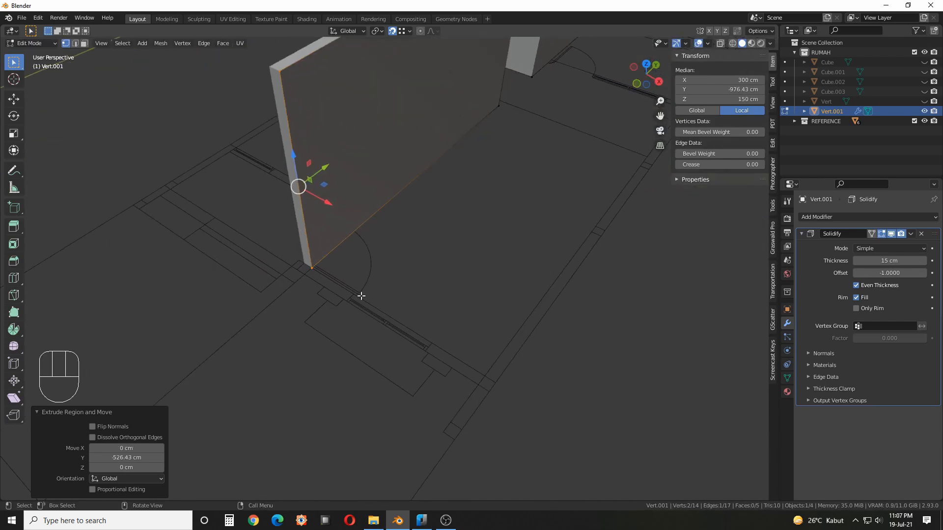
key(e)
click(486, 374)
Turn on X-ray, select the front room cross wall's starting edge, and duplicate it 160 cm along X
middle_drag(526, 370, 403, 264)
key(Tab)
scroll(419, 256, up, 4)
key(alt+z)
key(Tab)
click(522, 282)
shift+click(618, 172)
middle_drag(501, 223, 516, 238)
shift+middle_drag(488, 258, 538, 243)
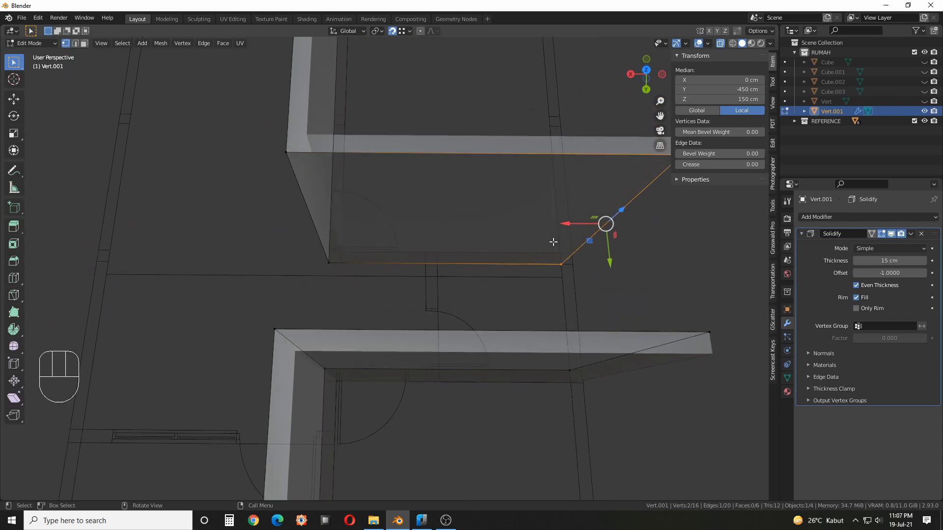
key(shift+d)
key(x)
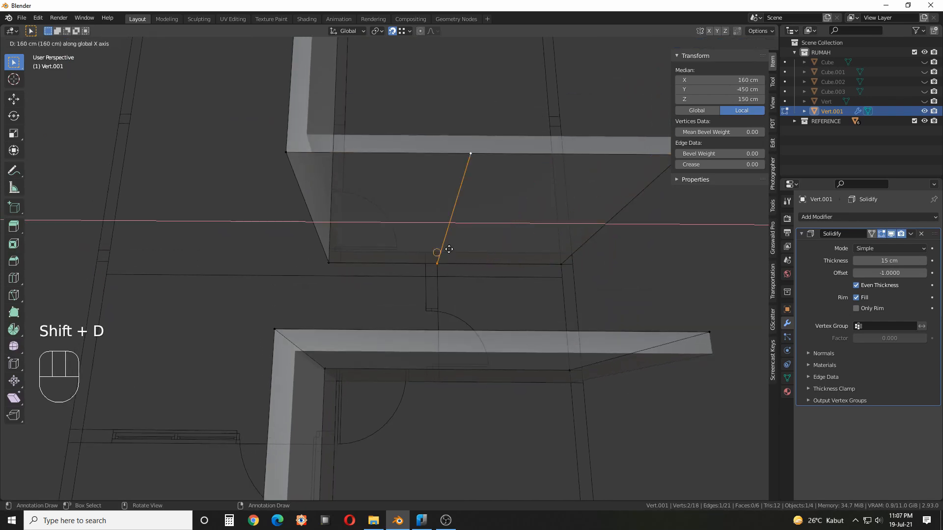
click(443, 254)
Extrude the duplicated edge 150 cm along Y to form the partition between the two cross walls
middle_drag(443, 255, 467, 236)
key(e)
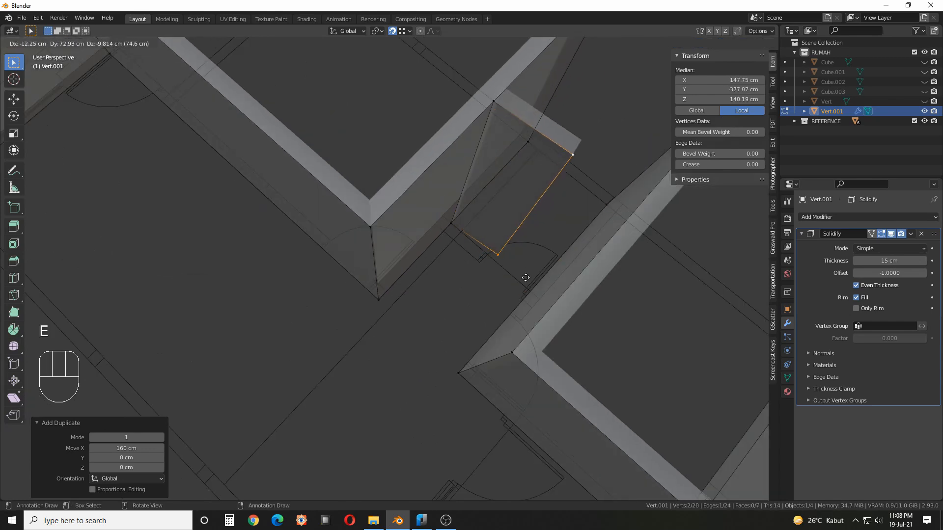
key(y)
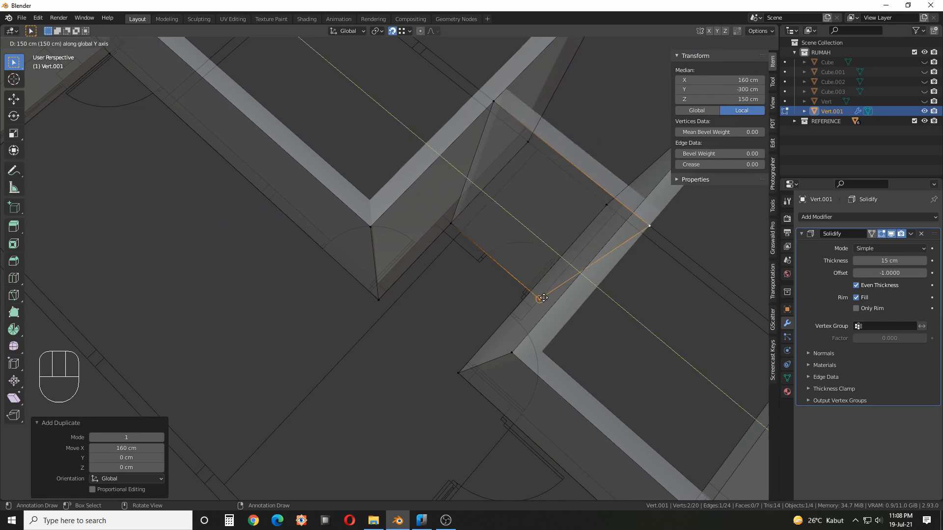
click(543, 299)
Move the partition's end edge -15 cm along Y onto the rear room's cross wall line, and return to Object Mode
middle_drag(500, 279, 459, 282)
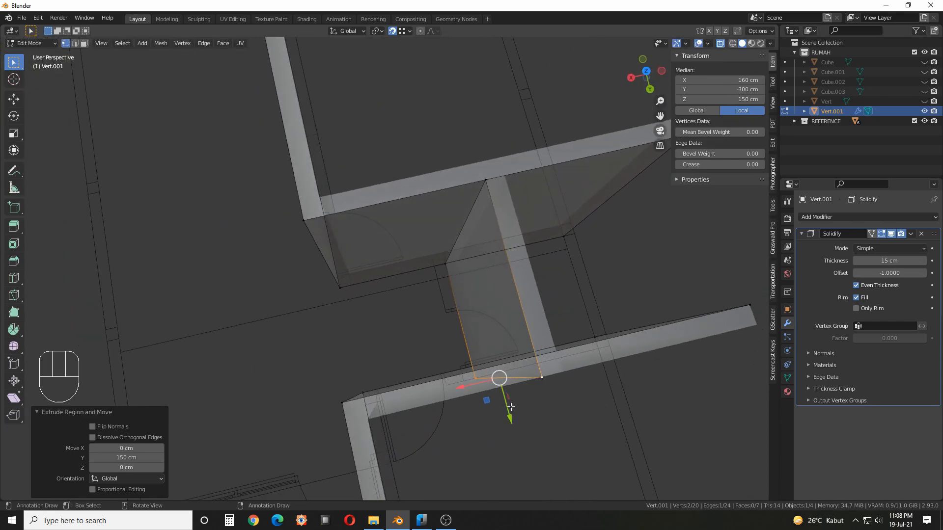
key(g)
key(y)
click(453, 324)
middle_drag(455, 315, 480, 280)
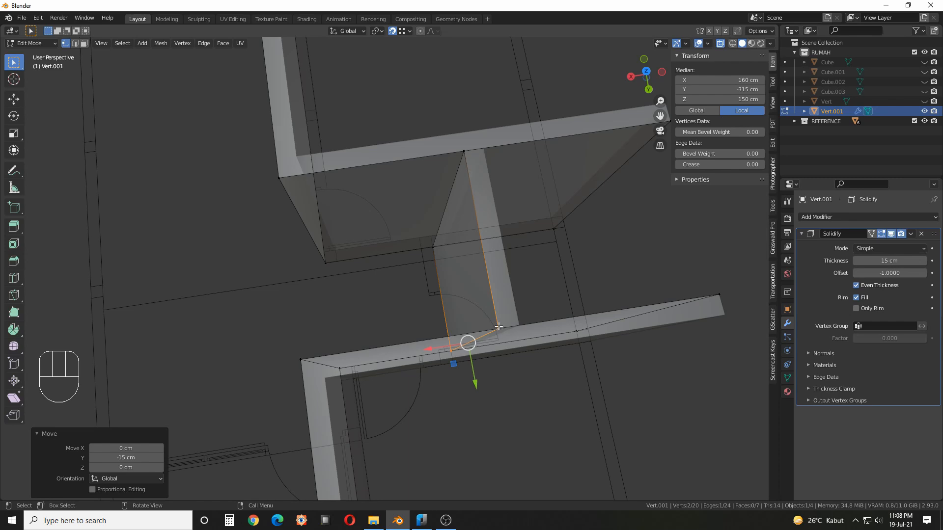
key(l)
middle_drag(473, 250, 498, 234)
drag(450, 300, 437, 253)
middle_drag(290, 253, 383, 271)
key(Tab)
shift+middle_drag(484, 269, 407, 275)
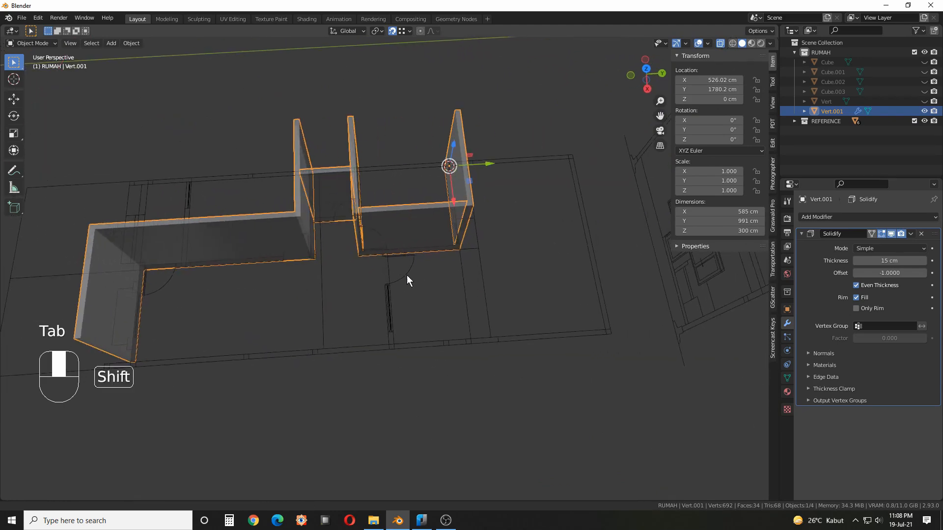
Duplicate the rear room's inner corner edge -226.43 cm along Y onto the cross wall line beside the door
scroll(411, 248, up, 3)
key(Tab)
click(532, 166)
shift+click(506, 235)
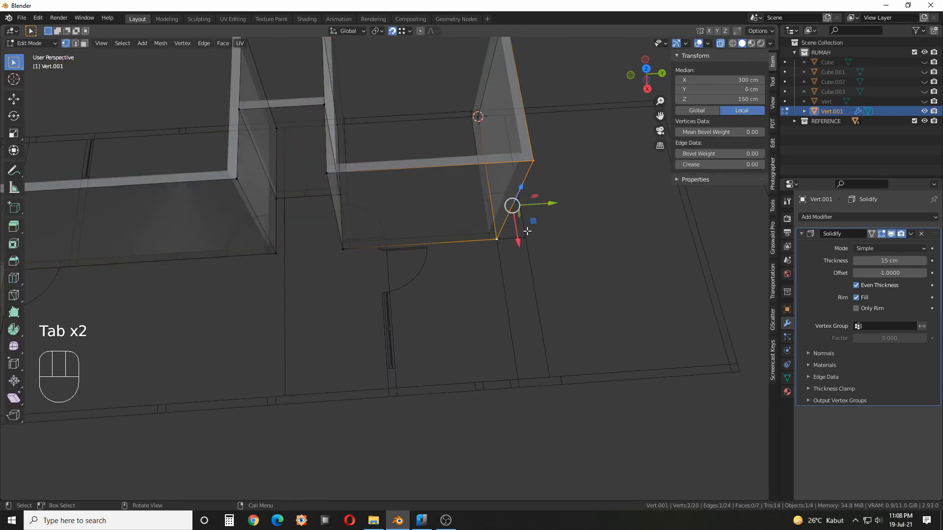
key(shift+d)
key(y)
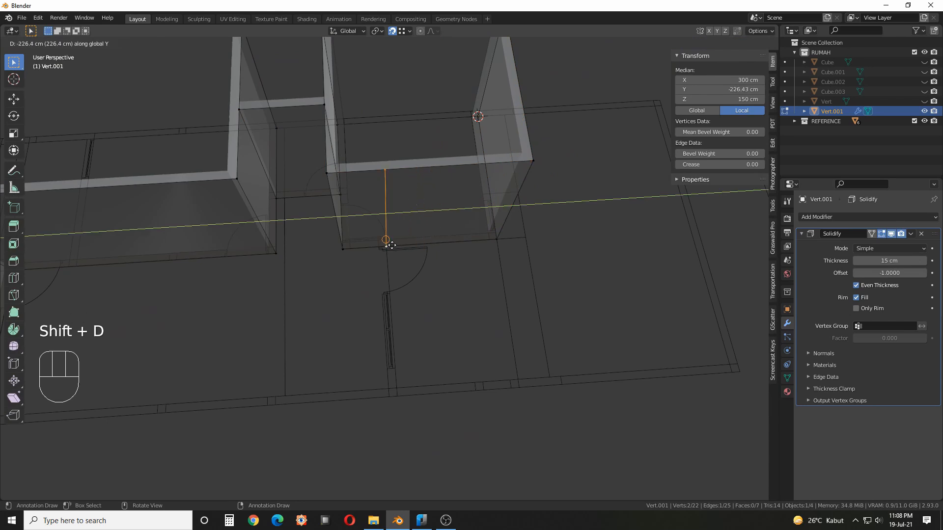
click(391, 245)
Extrude the duplicated edge 285 cm along X to the side wall, return to Object Mode, and turn off X-ray
middle_drag(392, 245, 419, 257)
key(e)
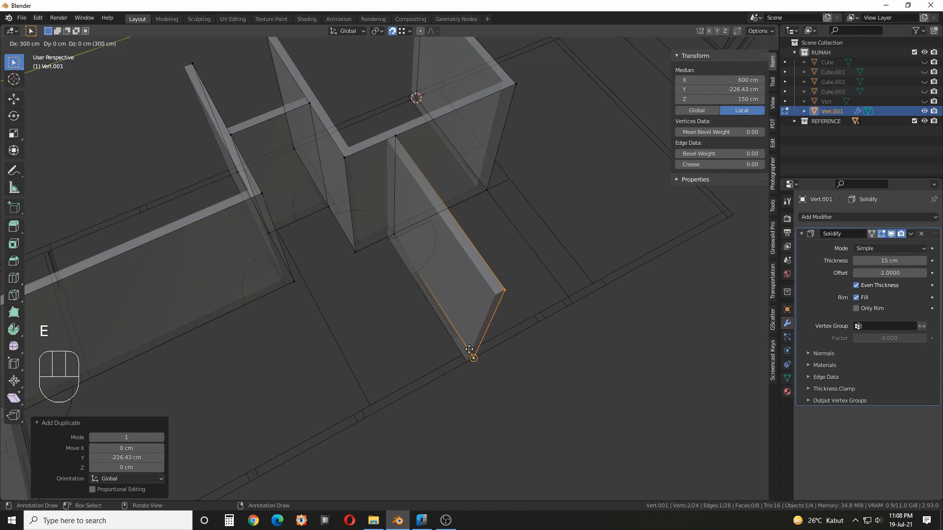
key(x)
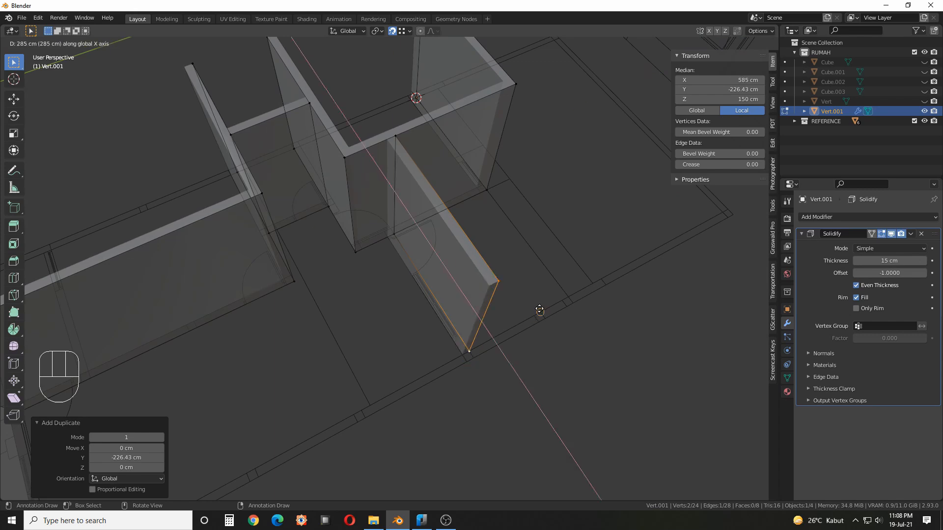
click(539, 310)
key(Tab)
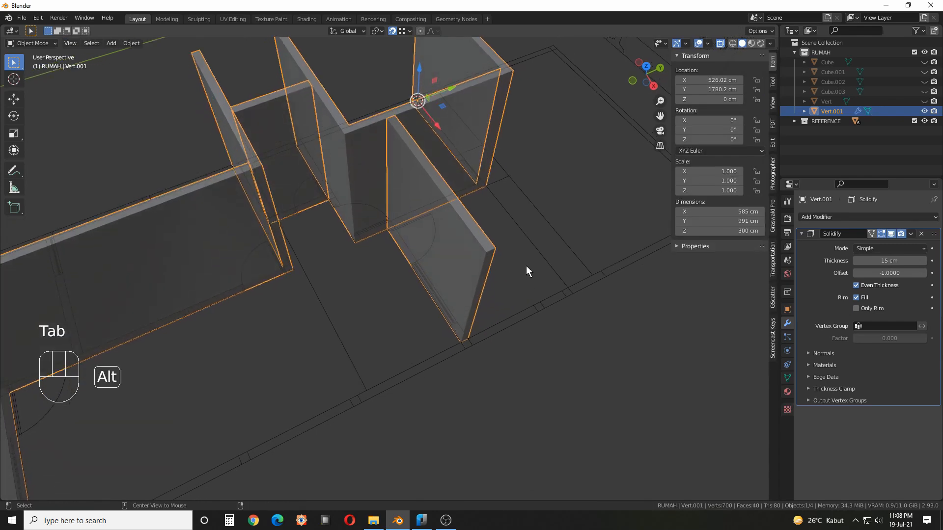
key(alt+a)
key(alt+z)
Duplicate the outer end edge of the front room's cross wall -400 cm along Y onto the room's front wall line
scroll(527, 264, down, 5)
middle_drag(499, 270, 524, 249)
scroll(499, 299, up, 1)
click(526, 244)
key(Tab)
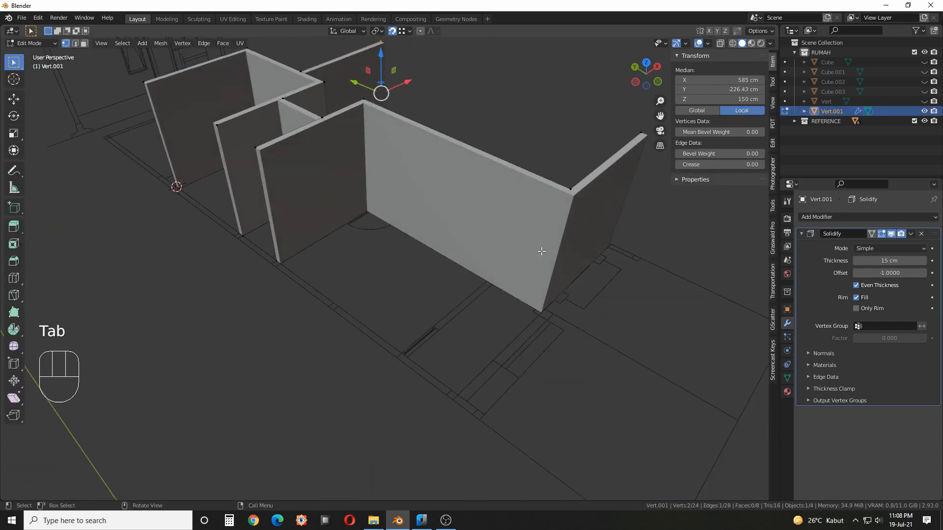
alt+click(567, 225)
middle_drag(566, 225, 555, 264)
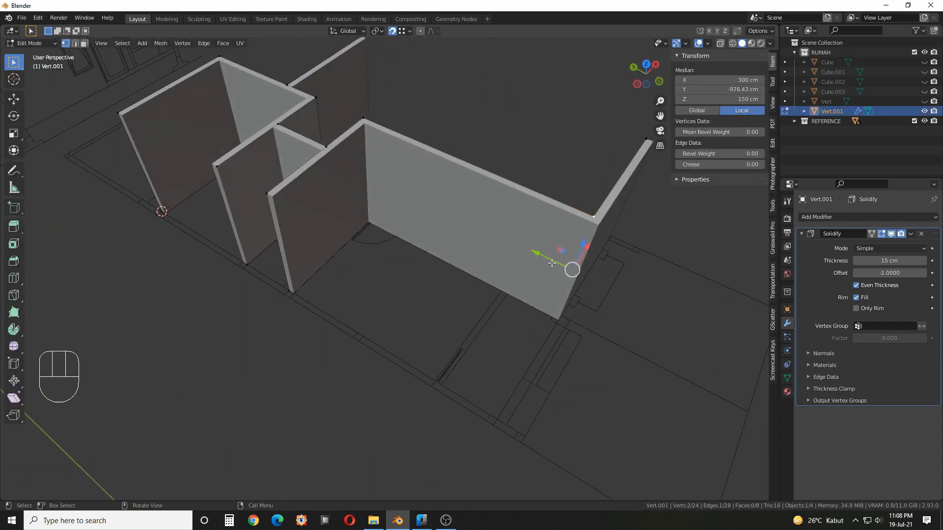
alt+click(278, 244)
middle_drag(278, 244, 318, 274)
key(shift+d)
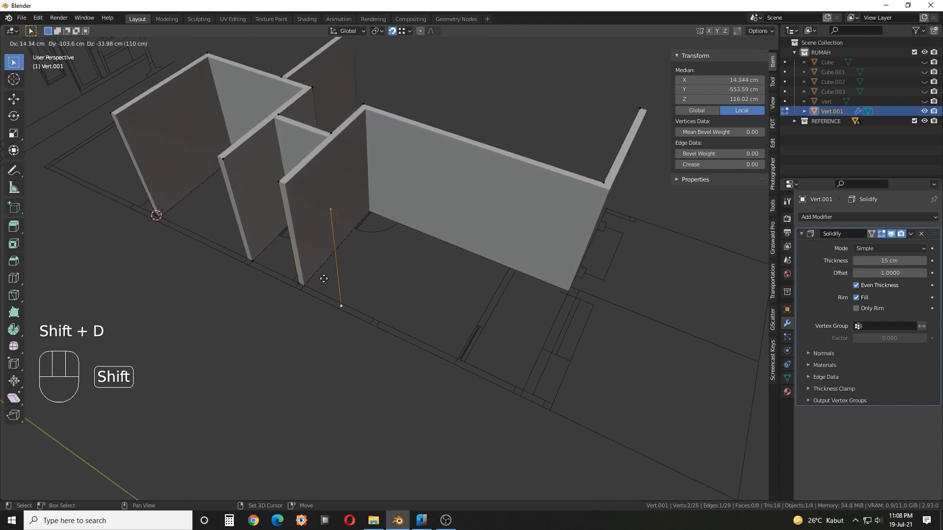
key(ctrl)
click(445, 354)
Extrude the duplicated edge 285 cm along X to the long interior wall, return to Object Mode, and deselect the walls
middle_drag(444, 354, 467, 332)
key(e)
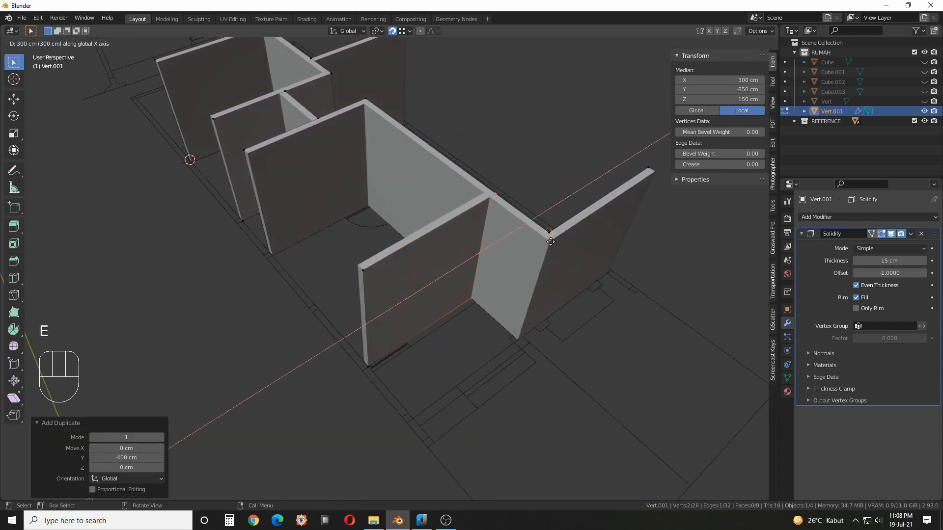
click(476, 303)
key(Tab)
scroll(614, 346, down, 3)
middle_drag(549, 170, 498, 316)
scroll(484, 204, down, 2)
middle_drag(417, 267, 426, 234)
click(428, 240)
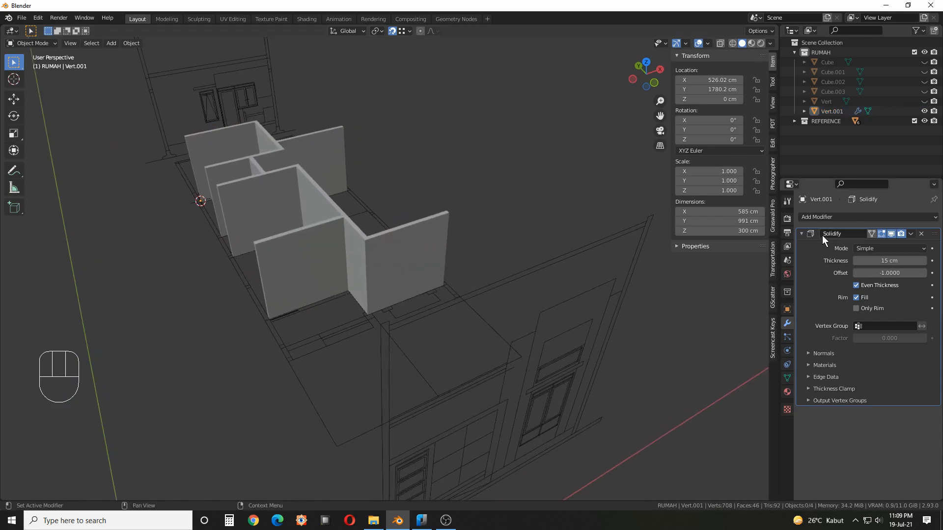
Toggle the Solidify modifier's viewport display to compare the walls with and without thickness, and leave it off
click(891, 234)
key(Tab)
mouse_move(412, 289)
middle_down()
mouse_move(420, 293)
mouse_move(424, 284)
middle_up()
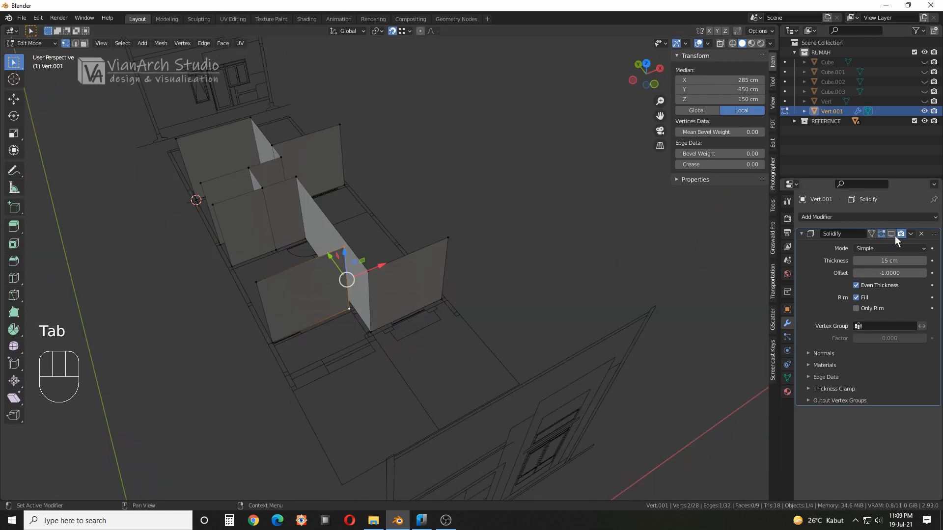
click(891, 234)
middle_drag(594, 268, 566, 255)
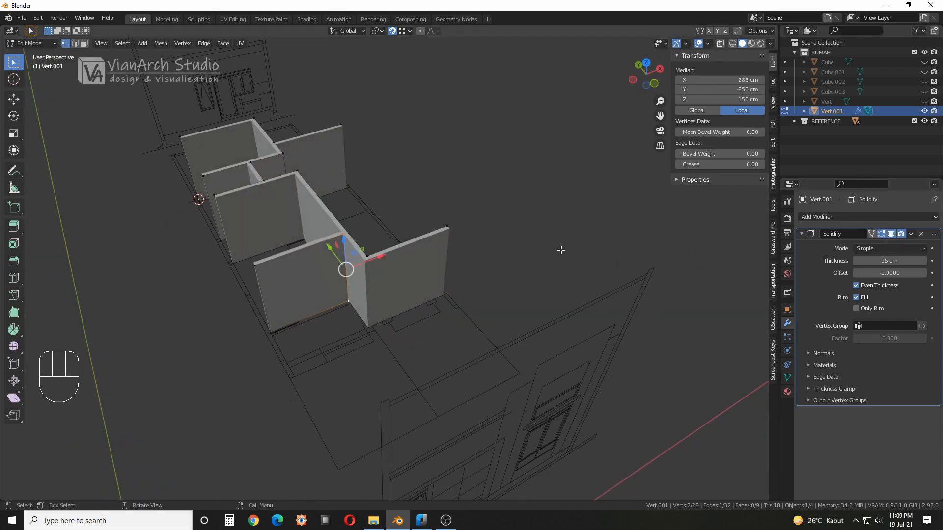
click(891, 234)
middle_drag(596, 255, 554, 320)
key(Tab)
middle_drag(583, 290, 485, 272)
Switch to nanoCAD and examine the roof section and front elevation for the wall heights at the front of the house
click(421, 521)
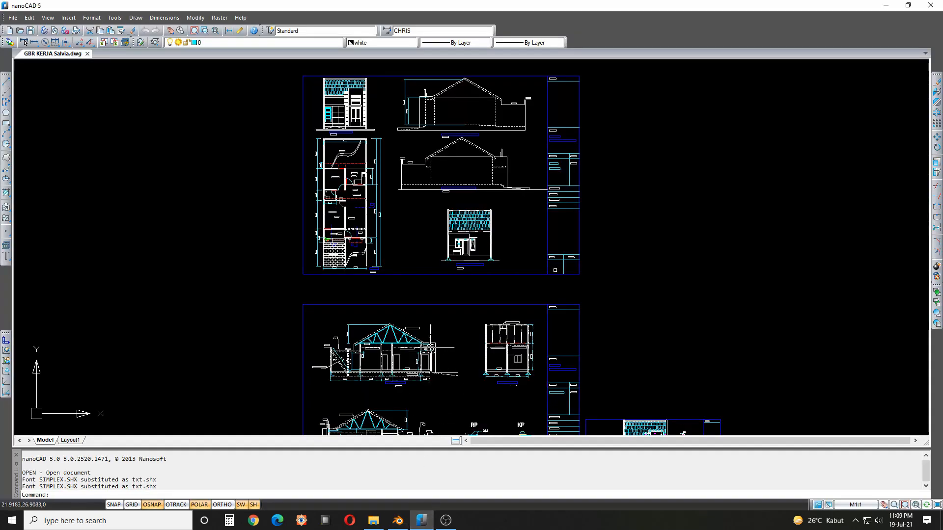
scroll(353, 362, up, 5)
scroll(373, 313, up, 2)
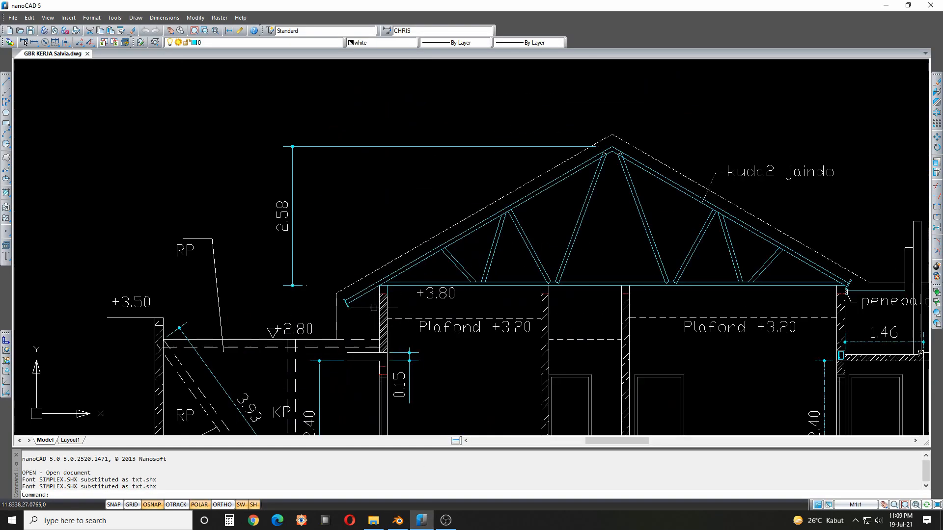
scroll(374, 311, down, 4)
middle_drag(402, 162, 366, 299)
middle_drag(361, 119, 372, 180)
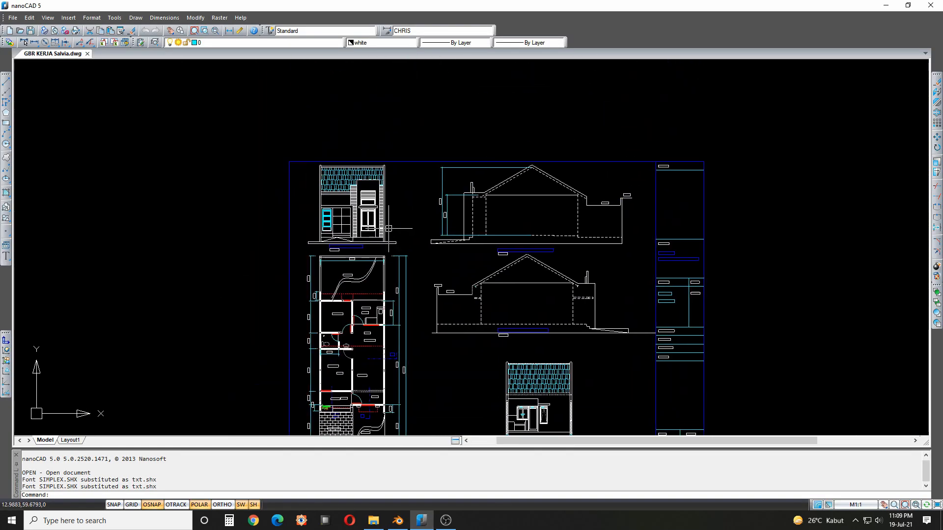
scroll(372, 180, up, 3)
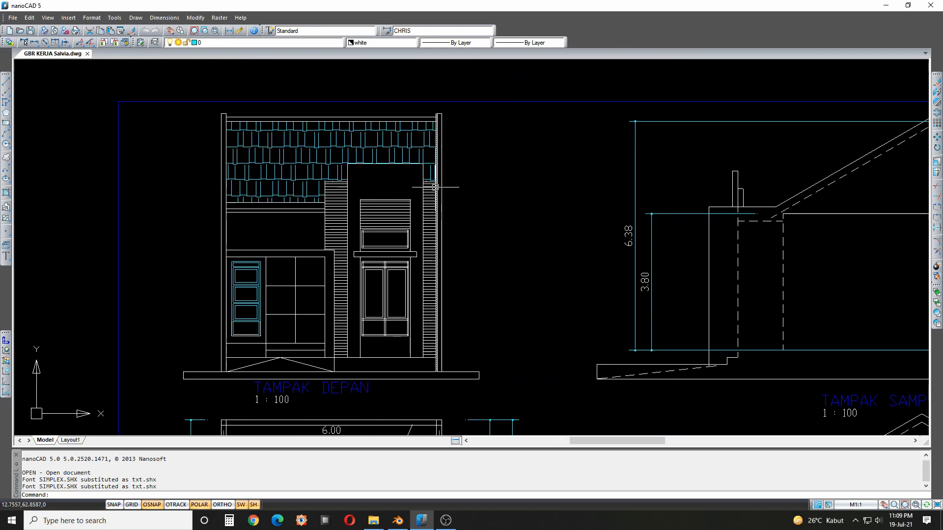
scroll(327, 201, down, 3)
scroll(512, 191, up, 5)
click(451, 166)
key(Escape)
scroll(621, 232, down, 5)
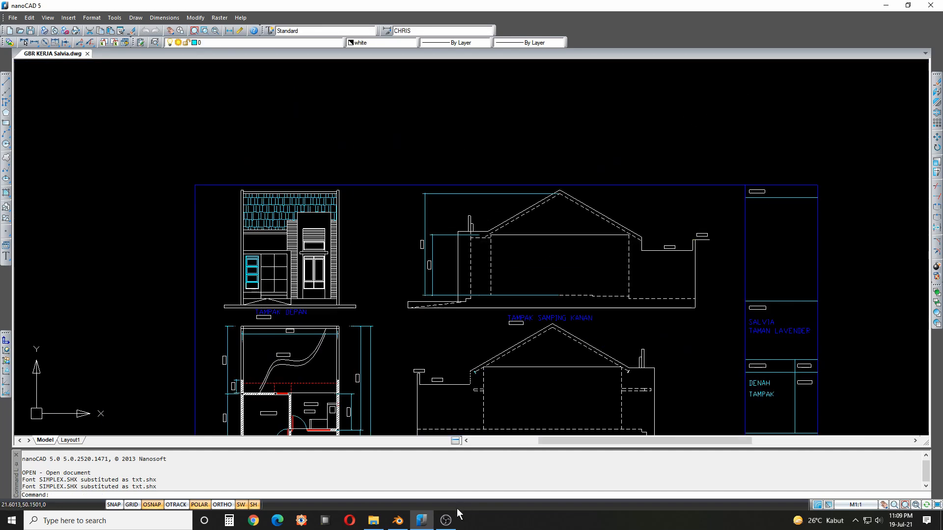
Switch back to Blender and rip the vertical edge between the long wall and the front wall, leaving it in place
click(398, 520)
mouse_move(444, 245)
middle_down()
mouse_move(501, 260)
mouse_move(441, 248)
middle_up()
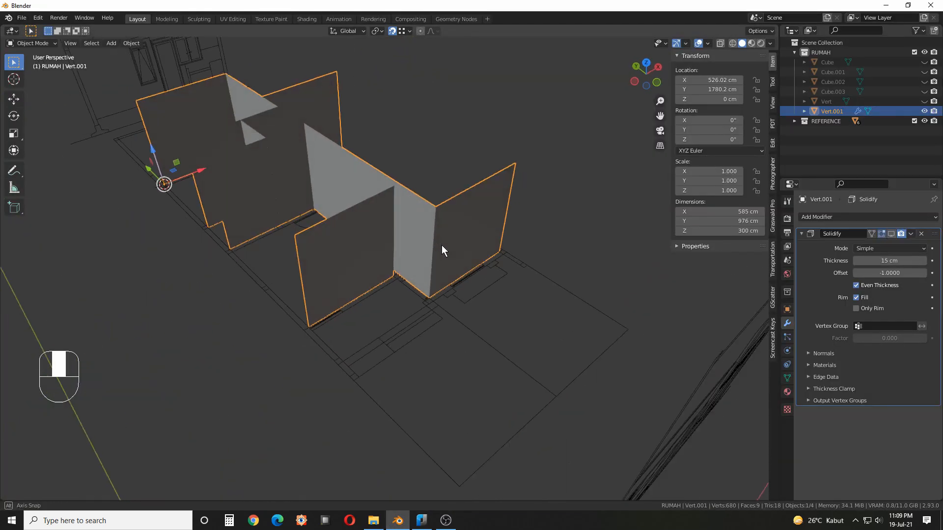
key(Tab)
key(2)
click(444, 235)
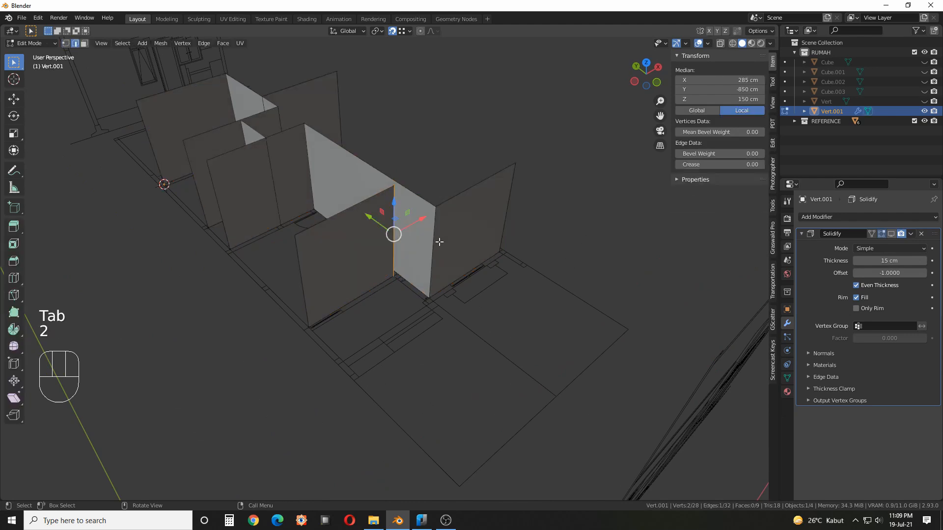
shift+middle_drag(474, 238, 378, 264)
scroll(394, 261, up, 3)
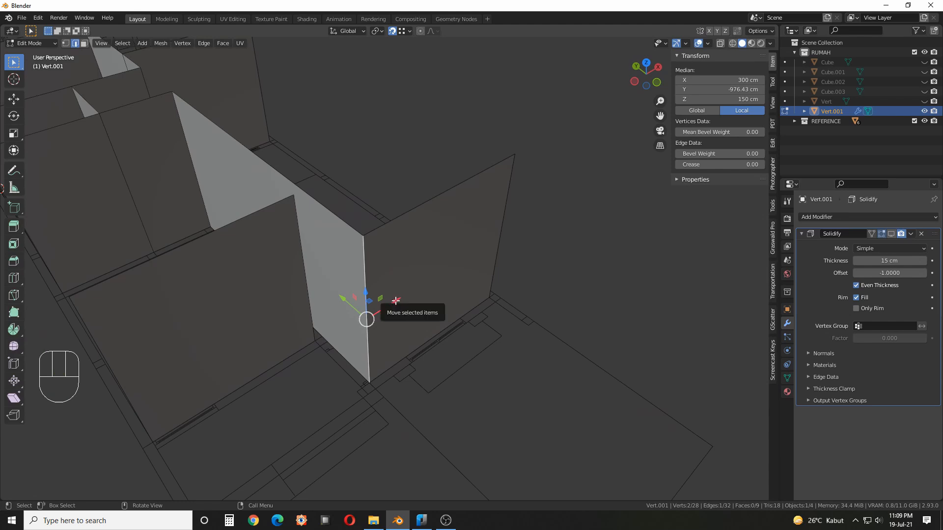
key(g)
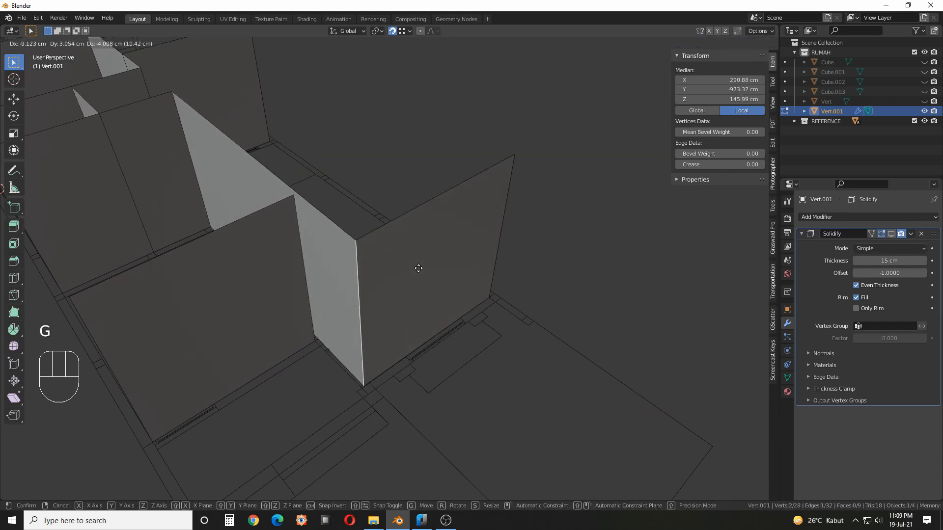
right_click(419, 267)
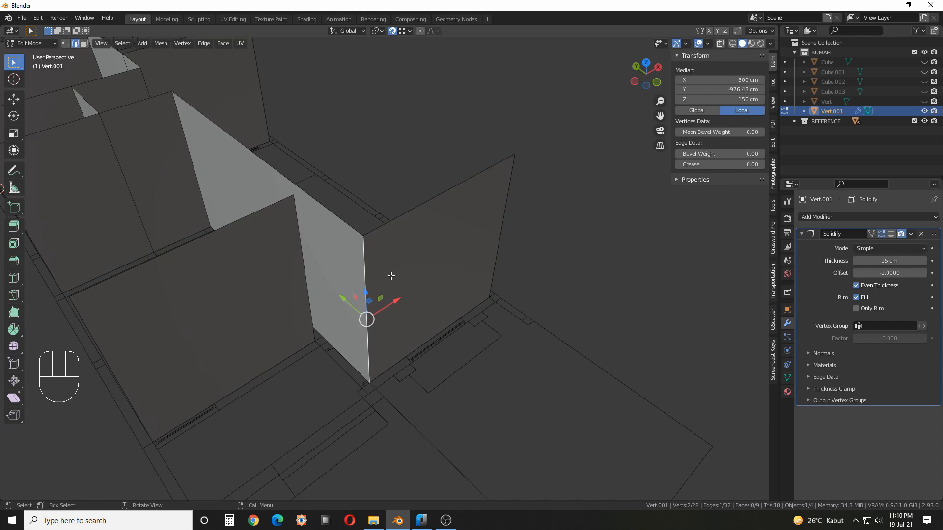
key(v)
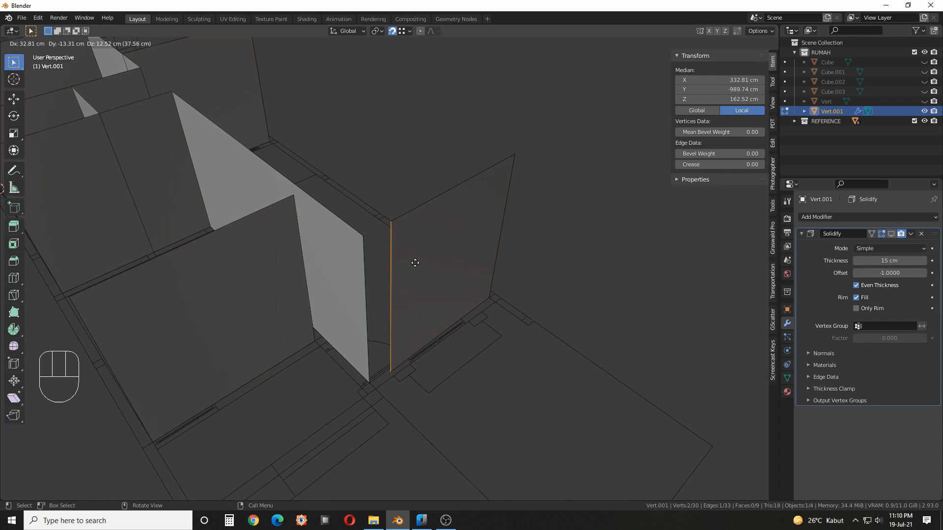
right_click(407, 263)
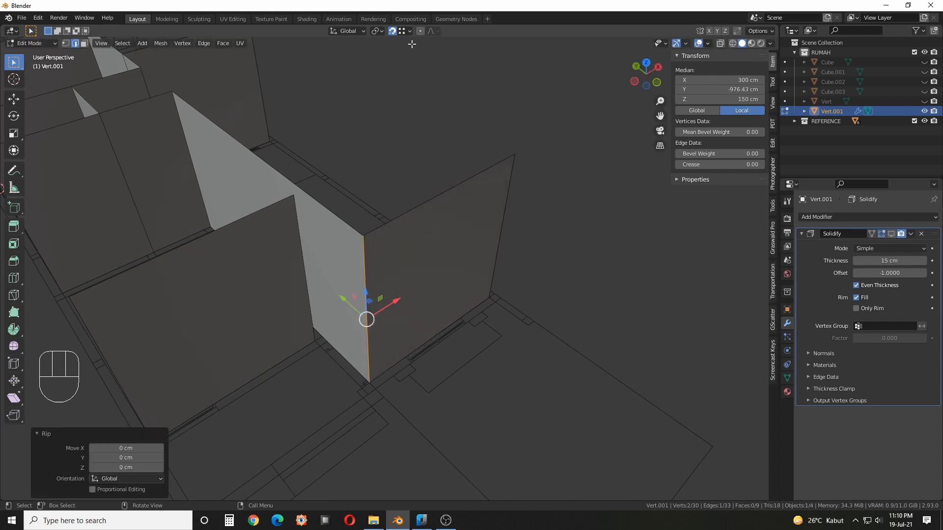
Test moving the ripped wall edges independently, and undo the moves
drag(402, 296, 419, 286)
click(364, 280)
drag(357, 307, 329, 284)
key(ctrl+z)
key(ctrl+z)
key(ctrl+z)
Raise the separated front wall's top edge about 150 cm along Z
mouse_move(450, 259)
shift+middle_down()
mouse_move(449, 224)
mouse_move(447, 253)
shift+middle_up()
click(448, 155)
scroll(462, 196, down, 3)
middle_drag(447, 253, 442, 223)
scroll(421, 202, down, 3)
mouse_move(392, 193)
mouse_down()
mouse_move(442, 168)
mouse_move(499, 237)
mouse_move(494, 253)
mouse_move(397, 203)
mouse_up()
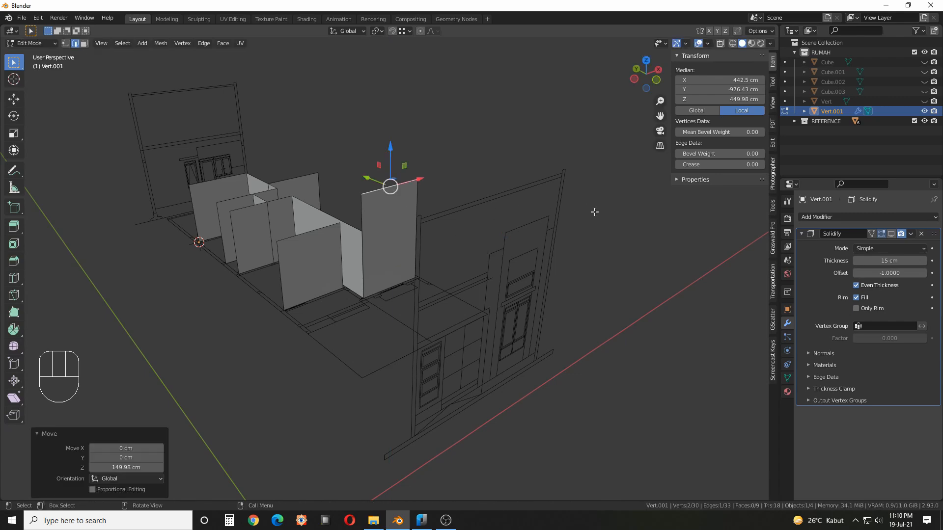
Turn the Solidify modifier's viewport display back on, return to Object Mode, and deselect the walls
click(891, 234)
middle_drag(541, 187, 526, 197)
key(Tab)
click(456, 200)
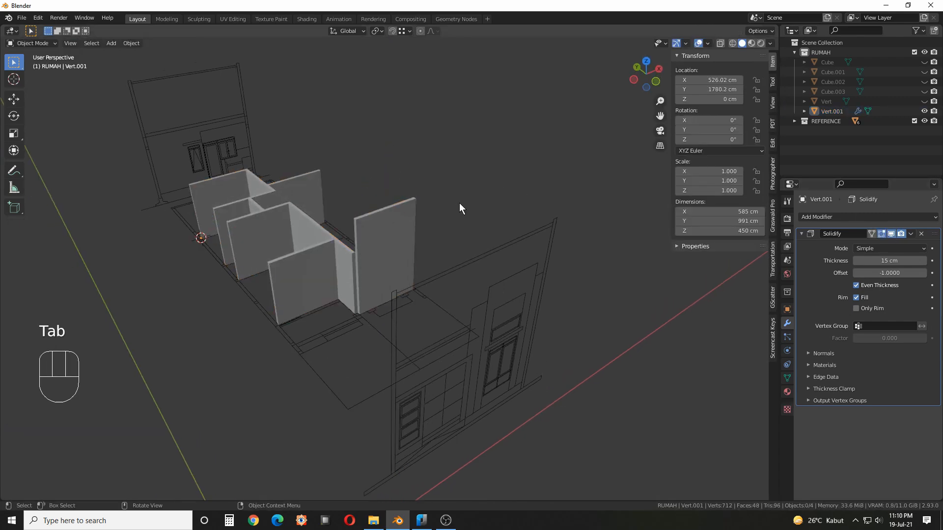
Move the raised front wall's ripped vertical edge -15 cm along X to close the corner gap, and return to Object Mode
scroll(421, 277, up, 5)
click(409, 251)
key(Tab)
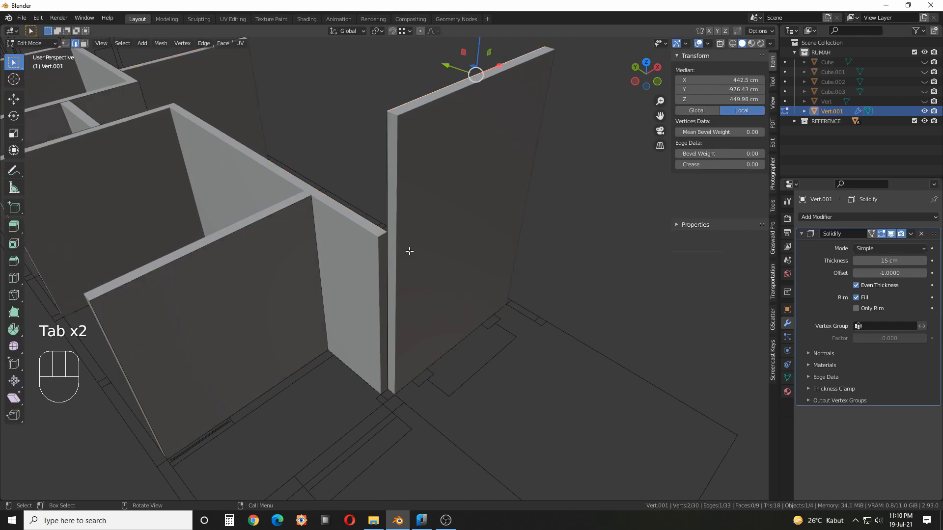
key(2)
alt+click(388, 156)
drag(415, 265, 307, 201)
key(Tab)
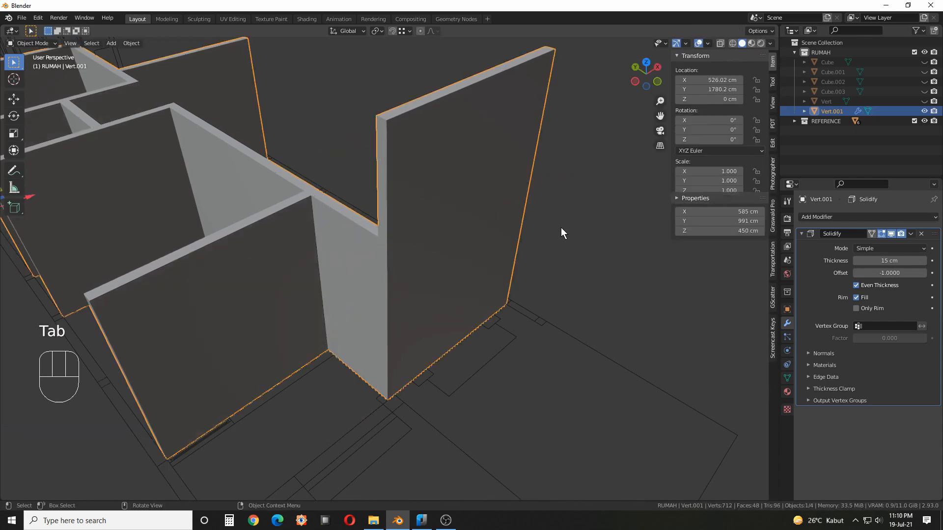
click(586, 237)
middle_drag(587, 237, 509, 230)
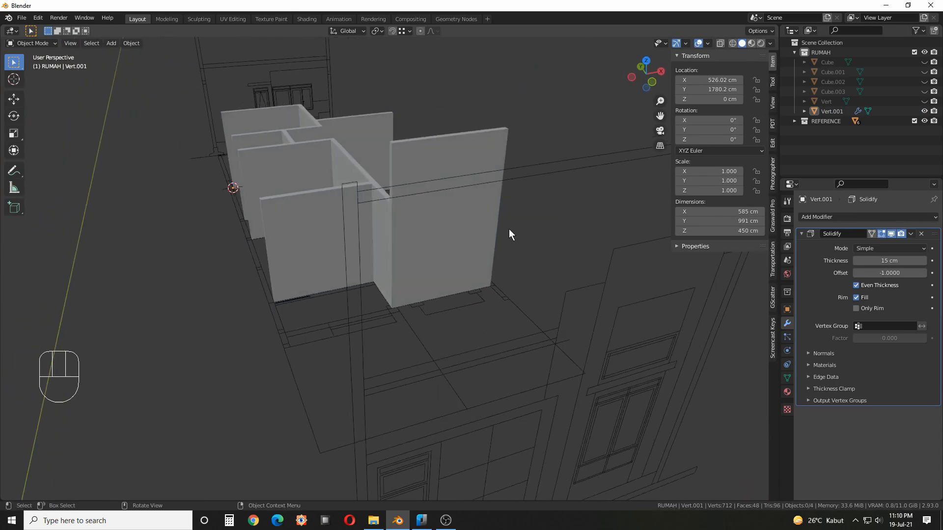
Save the project as RUMAH-01.blend in the PERUMAHAN JAN 2021 folder
key(ctrl+s)
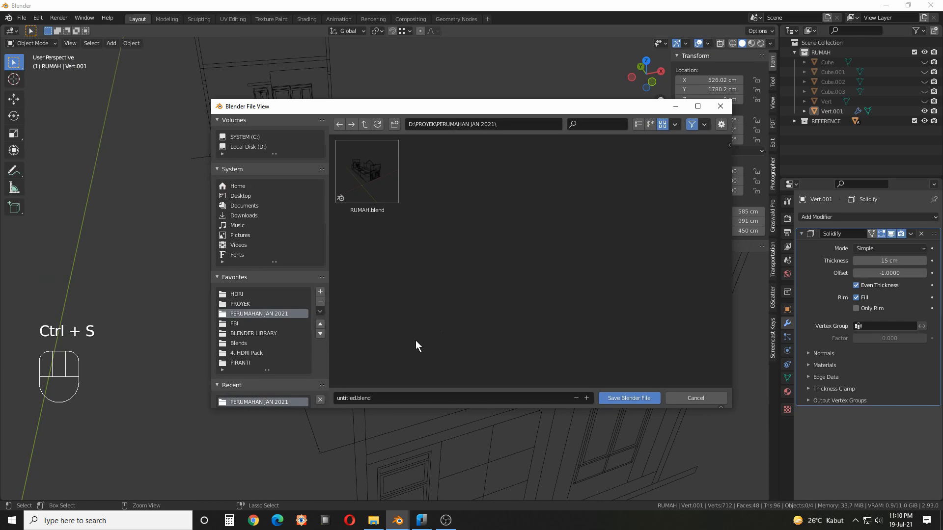
click(384, 399)
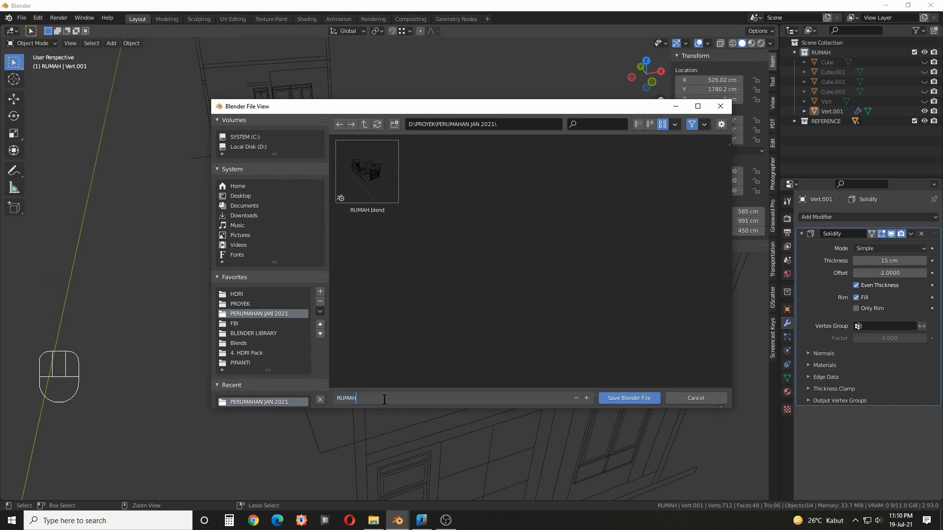
text(RUMAH-01)
key(Return)
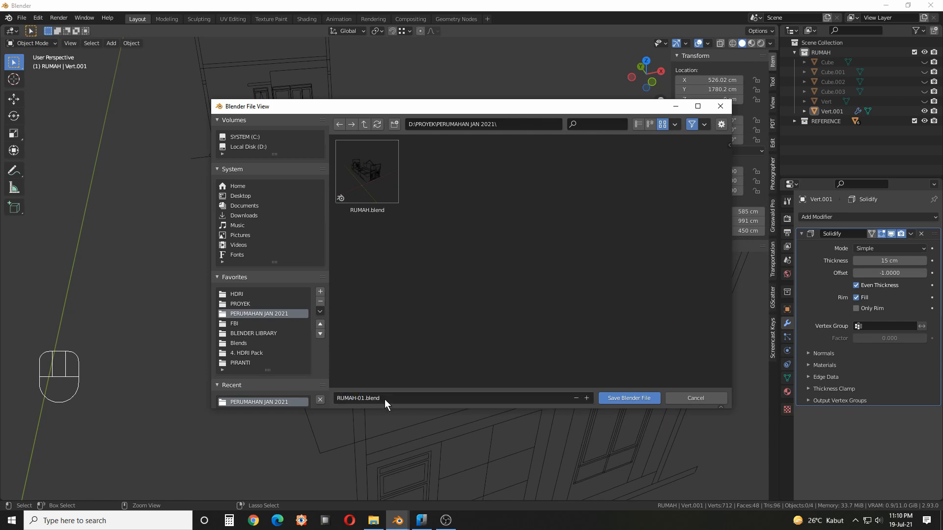
middle_drag(442, 287, 447, 277)
shift+middle_drag(573, 356, 524, 373)
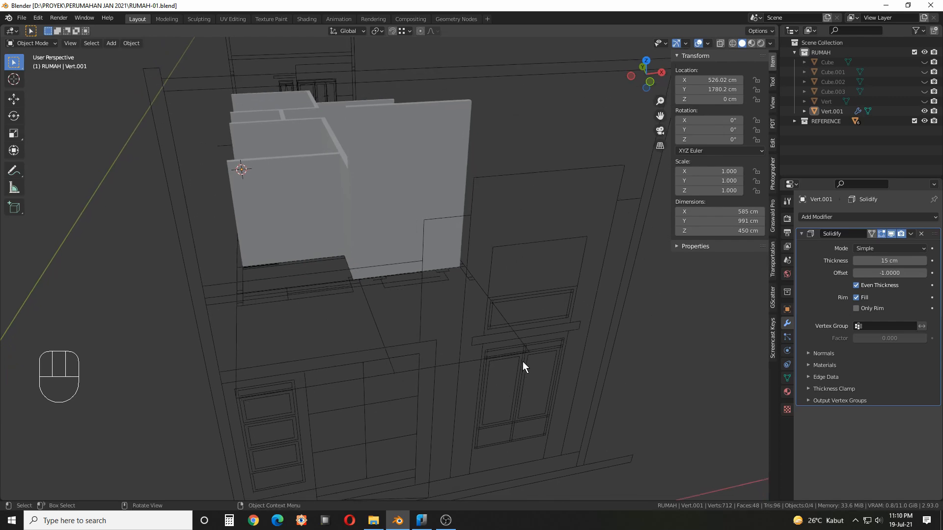
key(ctrl+s)
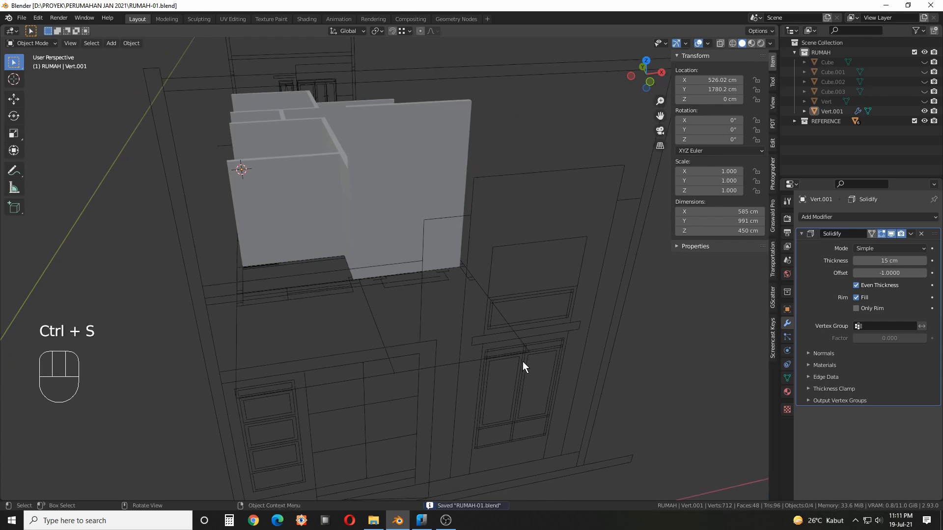
Add two evenly spaced vertical loop cuts to the raised front wall without sliding them, and turn on X-ray
key(Tab)
middle_drag(431, 167, 432, 164)
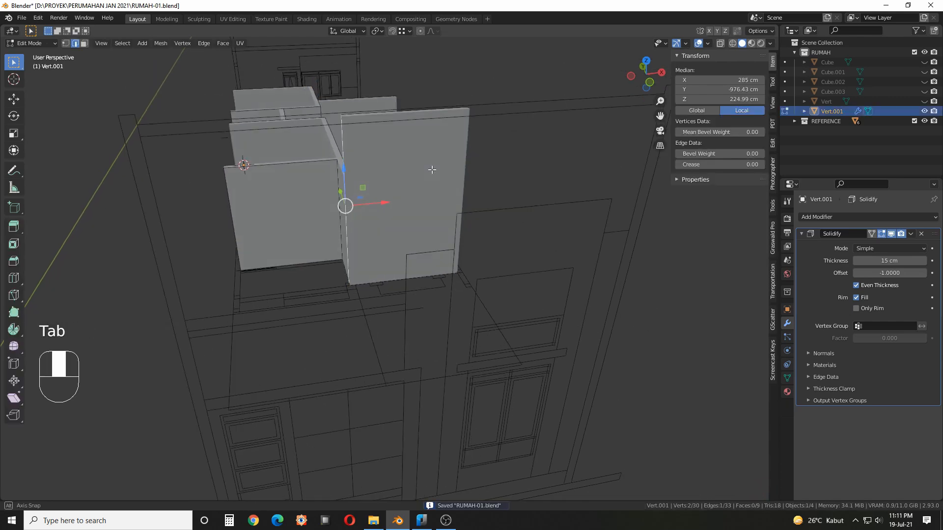
click(497, 186)
key(ctrl+r)
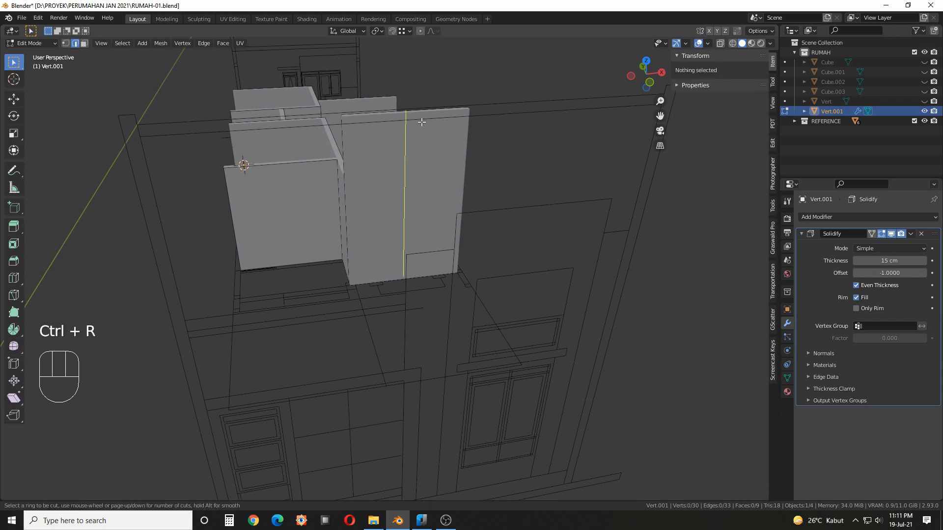
scroll(423, 121, up, 1)
click(423, 121)
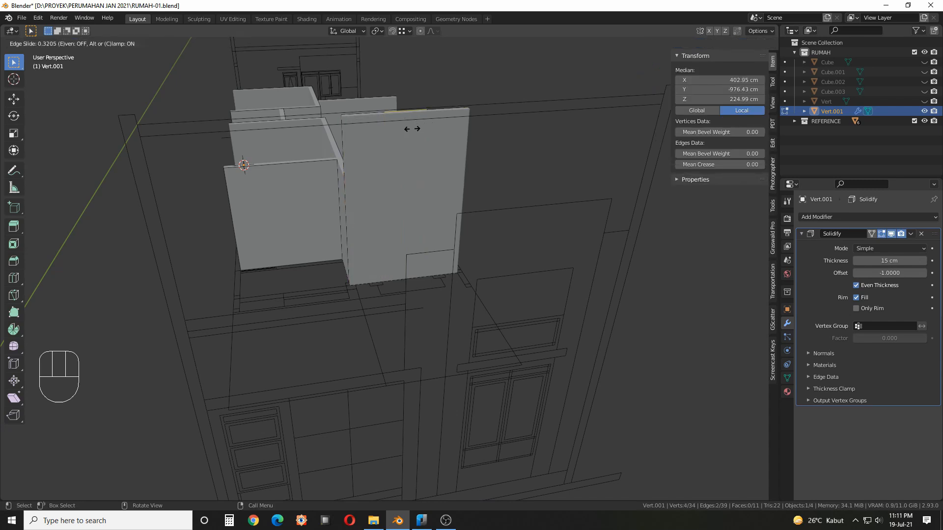
right_click(415, 121)
key(alt+z)
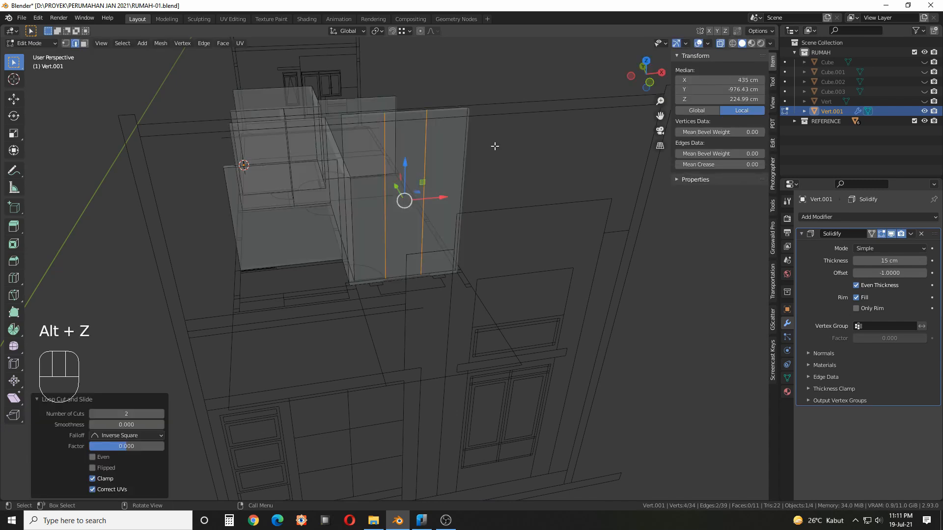
middle_drag(410, 112, 413, 137)
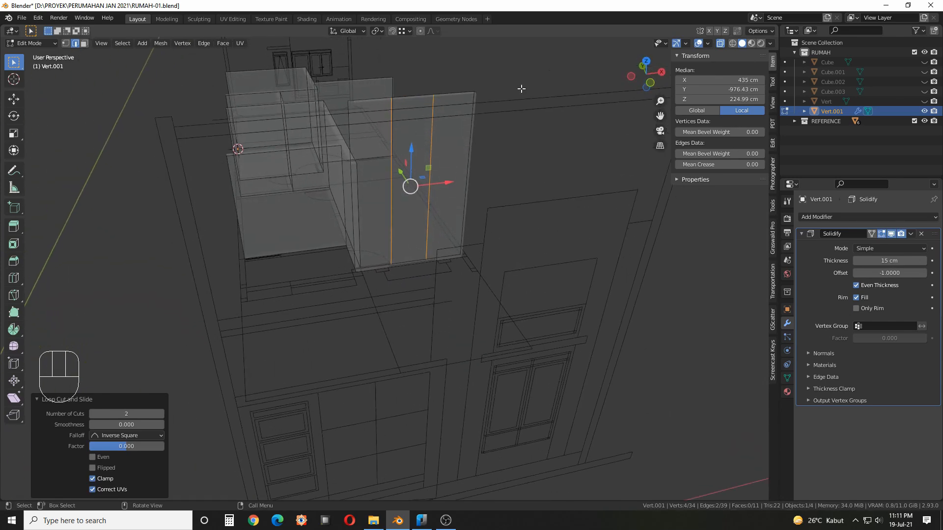
click(722, 42)
click(722, 41)
middle_drag(568, 155, 565, 160)
scroll(512, 146, down, 2)
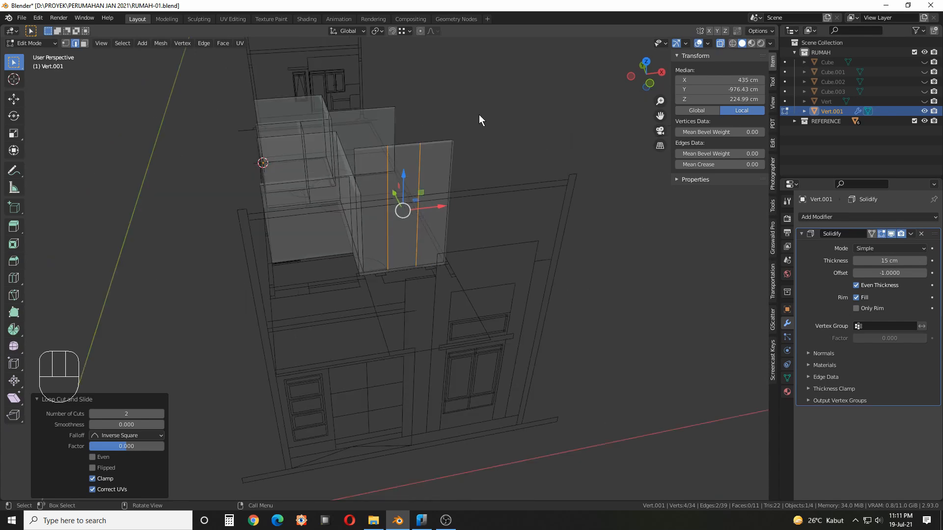
shift+middle_drag(406, 73, 419, 114)
Return to Object Mode and hide the BACK elevation reference
click(363, 84)
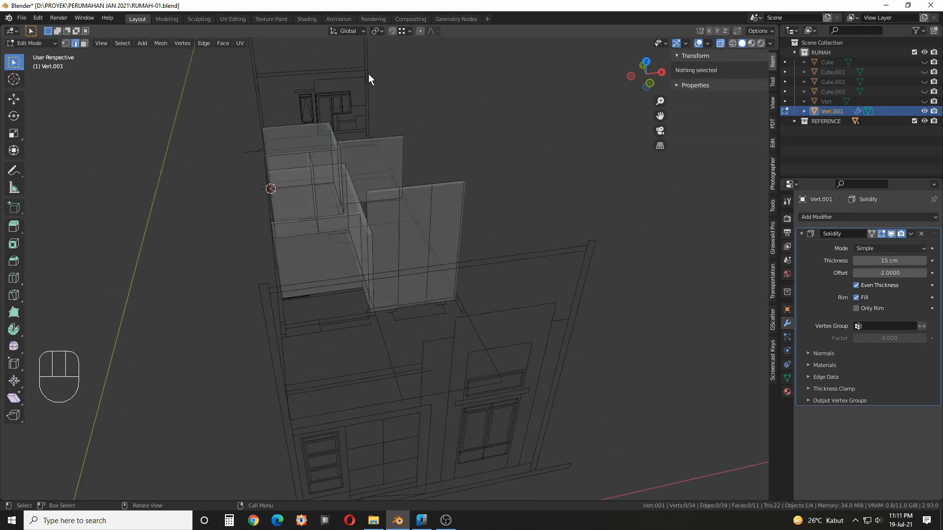
key(Tab)
click(365, 72)
key(h)
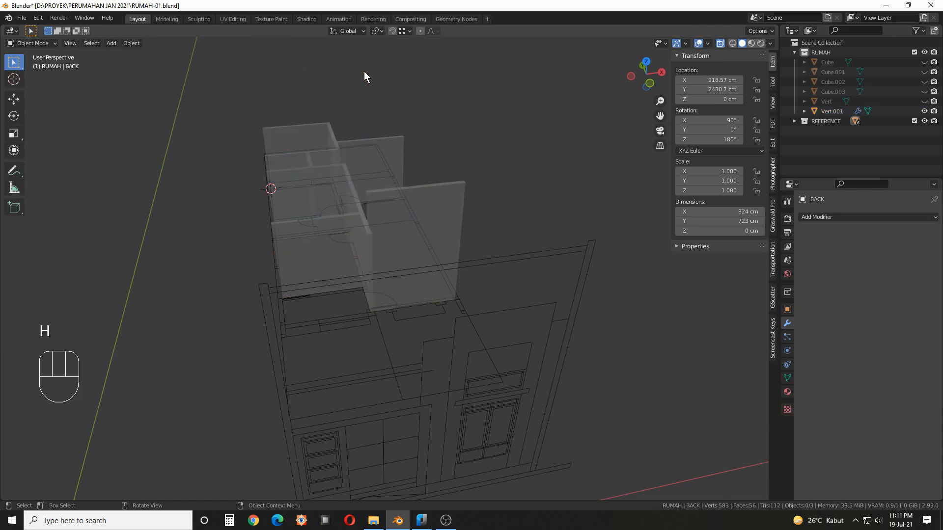
In Edit Mode, snap the raised front wall's left vertical cut along X to the left edge of the window in the FRONT reference
click(447, 196)
key(Tab)
scroll(425, 240, up, 1)
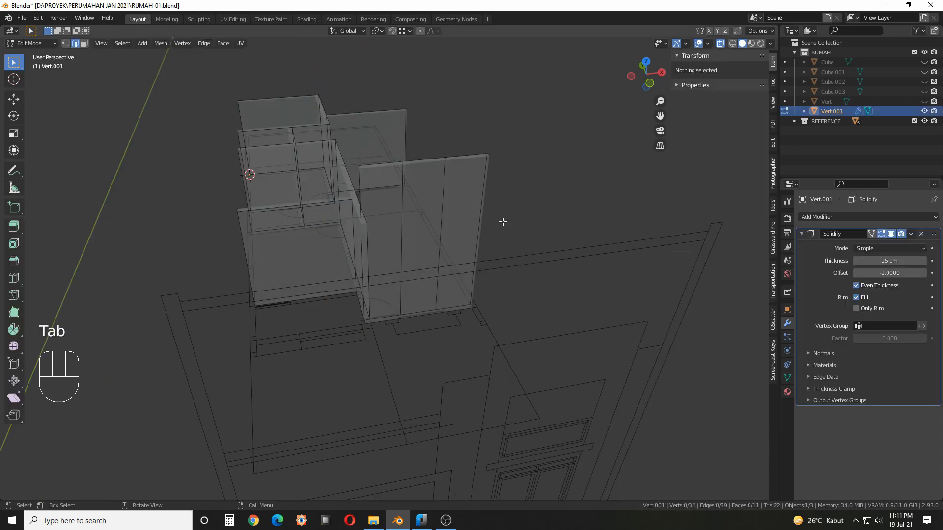
click(401, 242)
shift+middle_drag(486, 260, 491, 236)
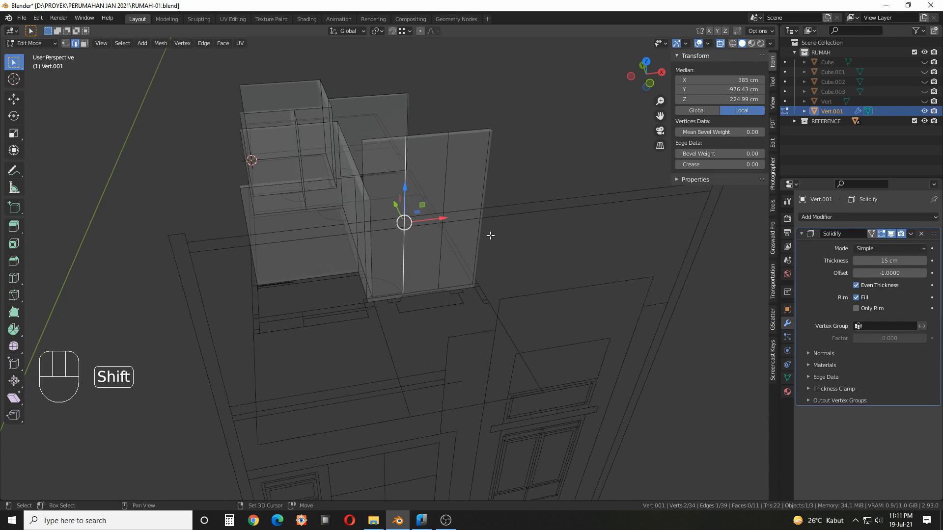
key(KP_1)
scroll(367, 257, up, 6)
shift+middle_drag(359, 173, 458, 303)
scroll(440, 263, up, 2)
ctrl+drag(478, 209, 465, 243)
scroll(465, 243, down, 2)
shift+middle_drag(533, 174, 507, 236)
Move the other vertical cut 22.5 cm along X to the right edge of the reference window
click(481, 185)
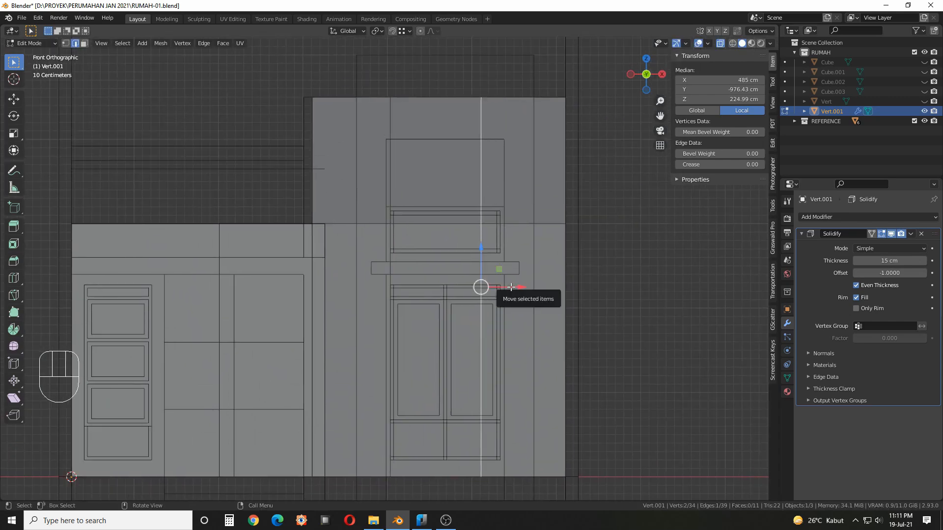
scroll(534, 303, up, 3)
ctrl+drag(579, 307, 613, 308)
scroll(444, 268, down, 3)
scroll(450, 249, up, 1)
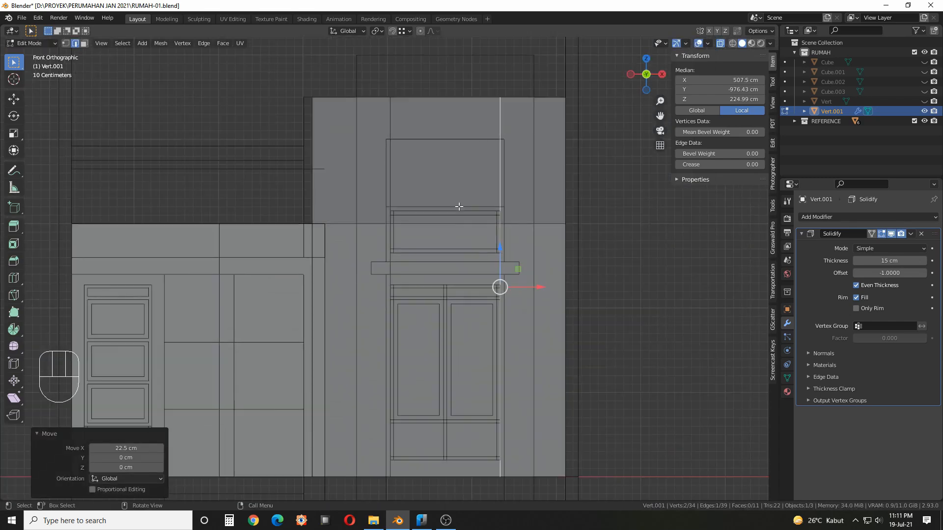
Add a horizontal loop cut to the raised front wall and move it about -46 cm along Z to the tall window's bottom edge
middle_drag(472, 213, 493, 243)
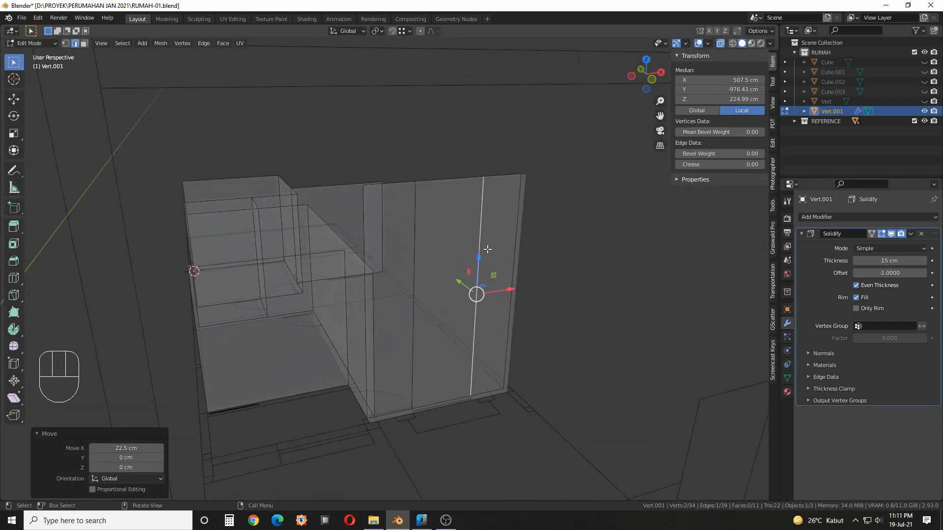
key(ctrl+r)
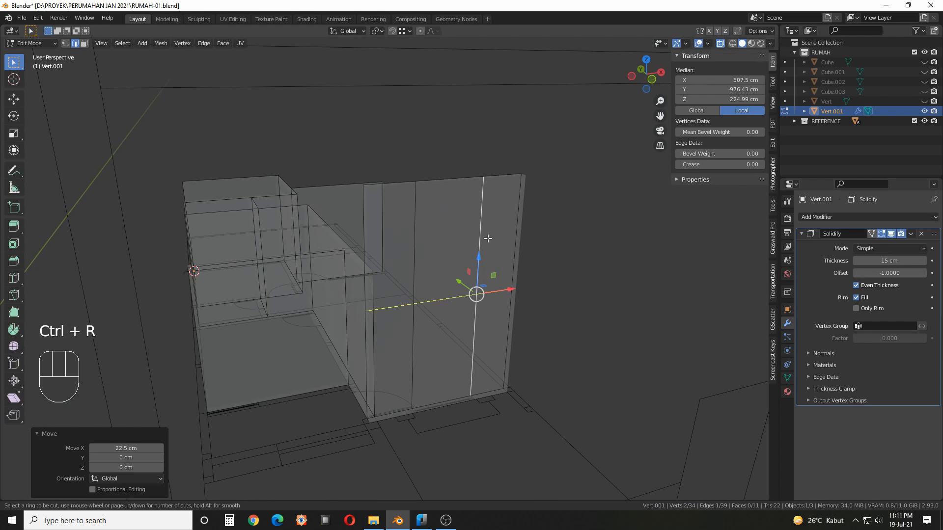
click(489, 248)
click(488, 313)
shift+middle_drag(489, 313, 485, 278)
key(KP_1)
scroll(444, 253, up, 5)
drag(487, 212, 378, 325)
scroll(454, 245, down, 4)
Add a horizontal loop cut to the raised front wall, snapped to the tall window's top edge
shift+middle_drag(453, 245, 435, 354)
key(ctrl+r)
click(531, 268)
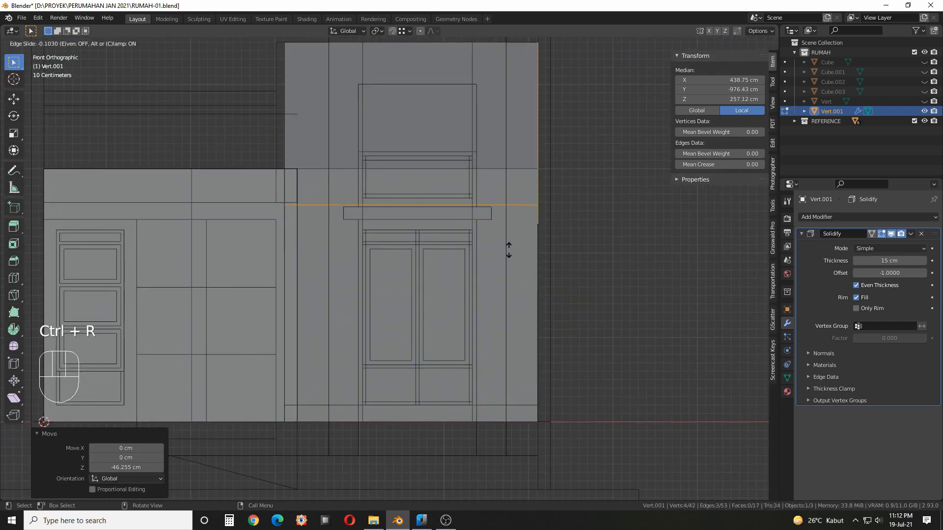
ctrl+click(471, 227)
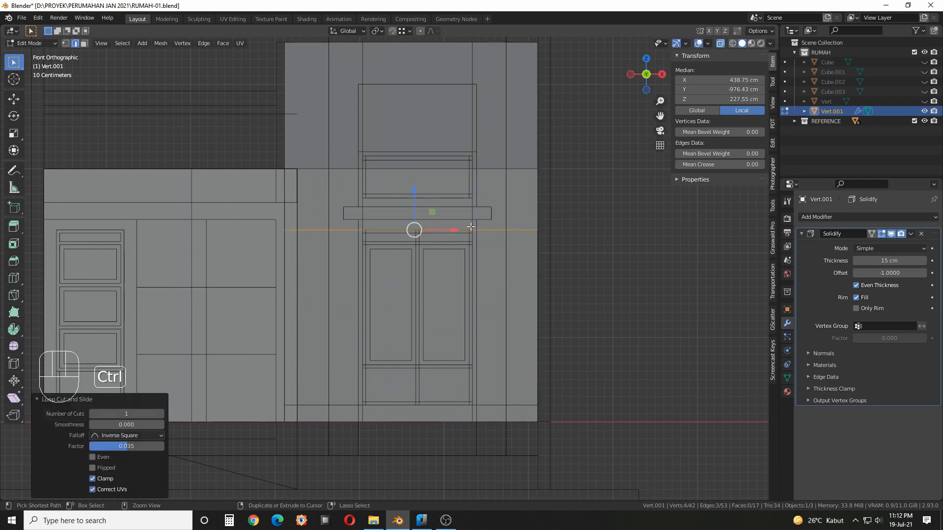
Add two horizontal loop cuts snapped to the top and bottom edges of the small upper window in the reference
shift+middle_drag(502, 149, 486, 229)
scroll(485, 229, up, 1)
key(ctrl+r)
click(492, 229)
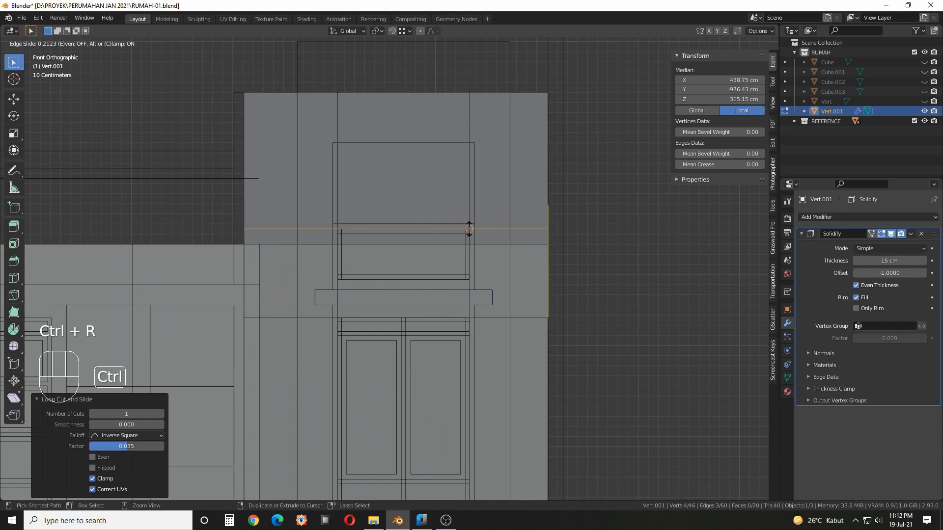
ctrl+click(471, 229)
key(ctrl+r)
click(538, 265)
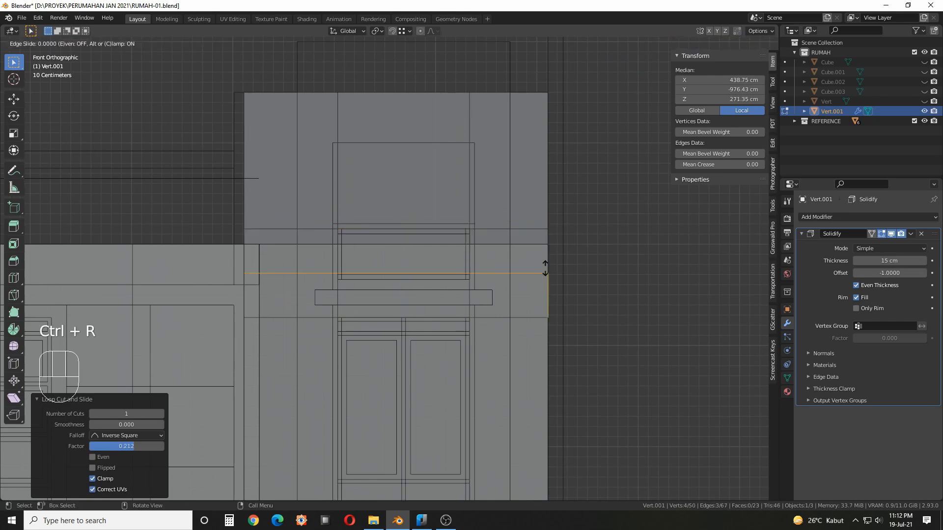
ctrl+click(470, 284)
Delete the two wall faces inside the window outlines to open the small upper window and the tall window below it
scroll(437, 202, down, 2)
middle_drag(436, 200, 471, 234)
scroll(474, 235, down, 4)
shift+middle_drag(492, 241, 485, 197)
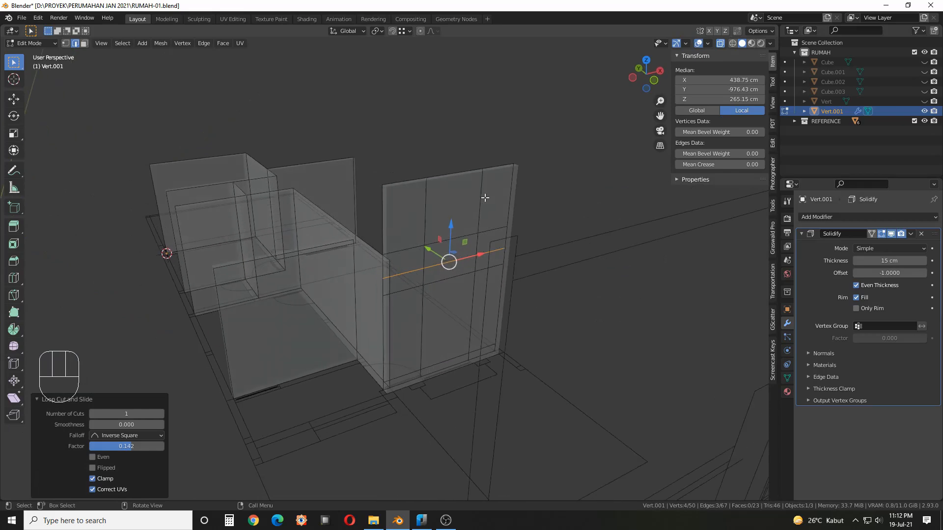
scroll(475, 241, up, 1)
key(3)
click(472, 243)
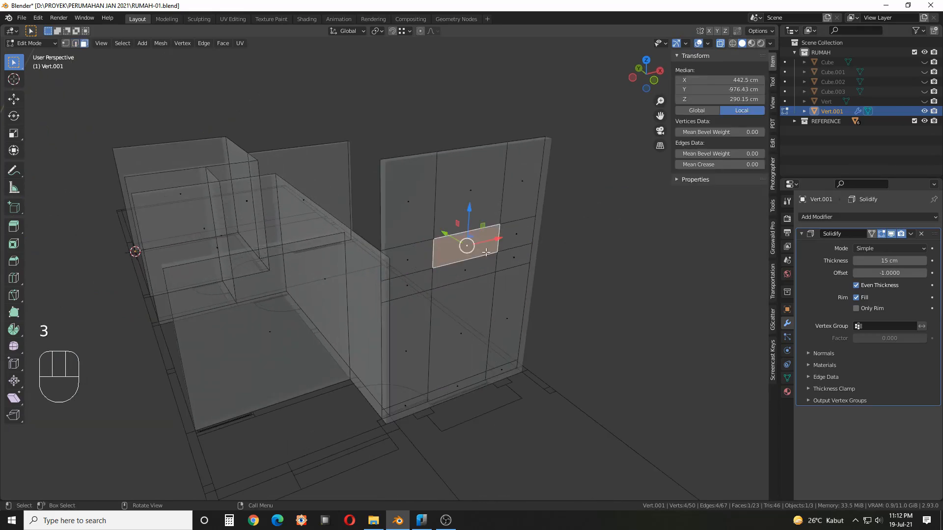
key(x)
click(476, 273)
shift+middle_drag(477, 273, 507, 265)
click(455, 273)
key(x)
click(456, 273)
Return to Object Mode, turn off X-ray, deselect the walls and hide the sidebar
scroll(650, 202, down, 2)
middle_drag(545, 233, 505, 195)
key(Tab)
key(alt+z)
click(502, 226)
key(n)
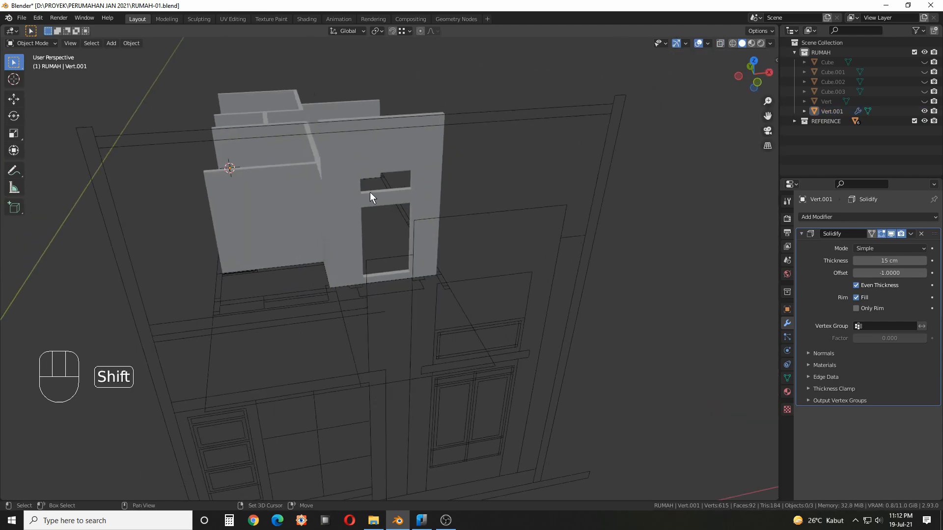
Look over the walls with the new window openings and save the project
shift+middle_drag(369, 196, 408, 181)
shift+middle_drag(397, 216, 436, 211)
mouse_move(346, 205)
shift+middle_down()
mouse_move(348, 190)
mouse_move(397, 204)
mouse_move(407, 248)
mouse_move(453, 316)
shift+middle_up()
click(348, 190)
key(Tab)
mouse_move(361, 212)
middle_down()
mouse_move(334, 192)
mouse_move(360, 218)
middle_up()
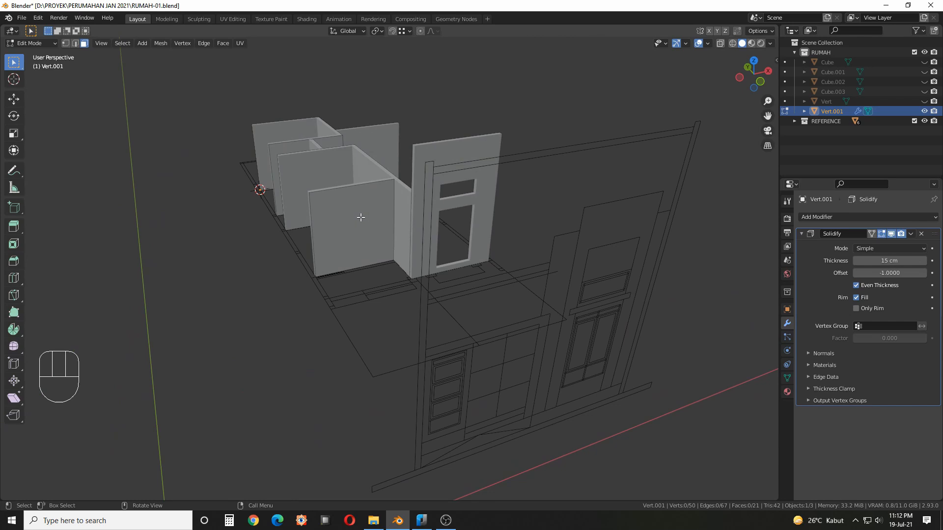
middle_drag(368, 211, 373, 183)
key(Tab)
key(ctrl+s)
Duplicate the top and bottom edges of the four-panel door in the FRONT reference and move the copies along Y toward the walls
scroll(393, 230, up, 3)
shift+middle_drag(447, 330, 419, 291)
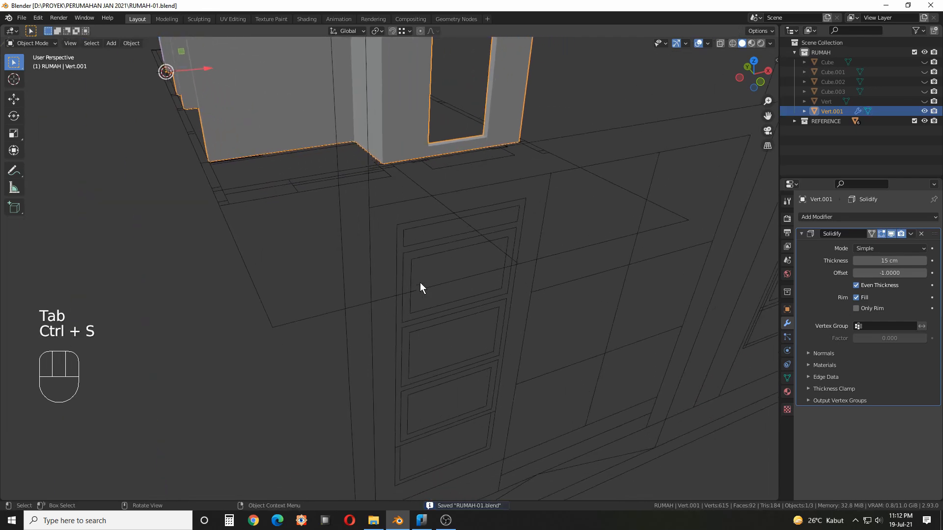
scroll(427, 224, down, 1)
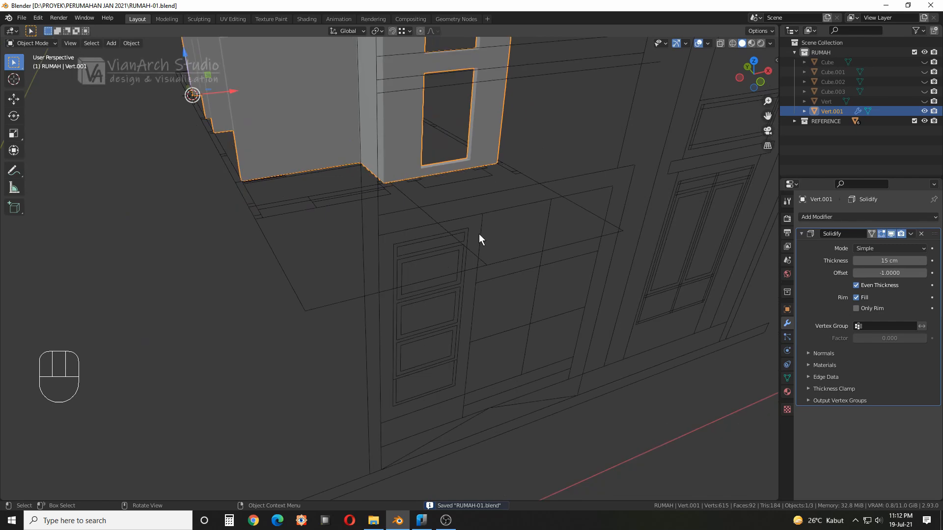
click(392, 259)
key(Tab)
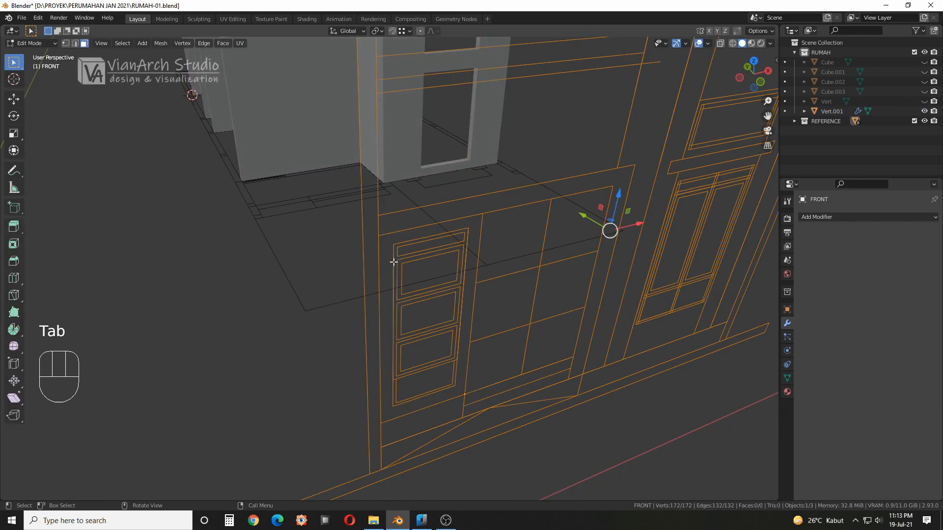
click(393, 262)
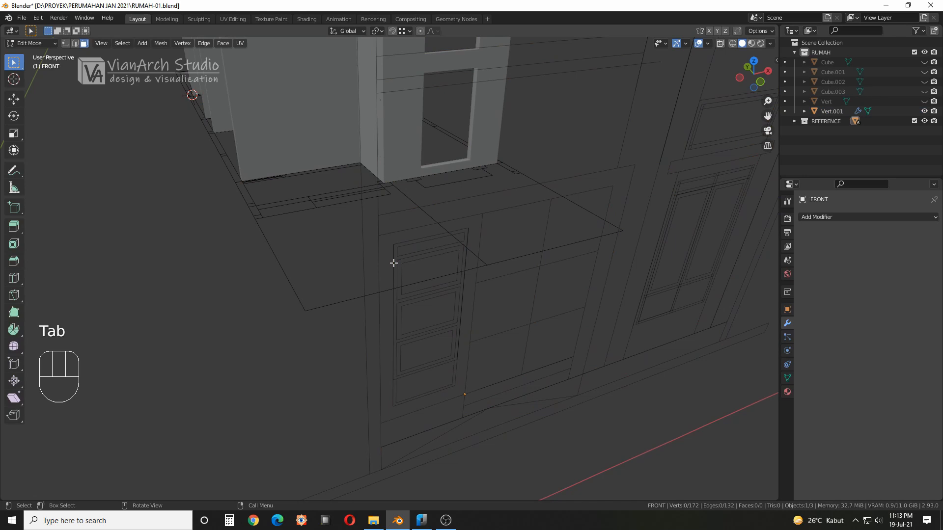
key(2)
click(392, 270)
click(427, 239)
shift+click(421, 399)
middle_drag(476, 394, 436, 347)
key(shift+d)
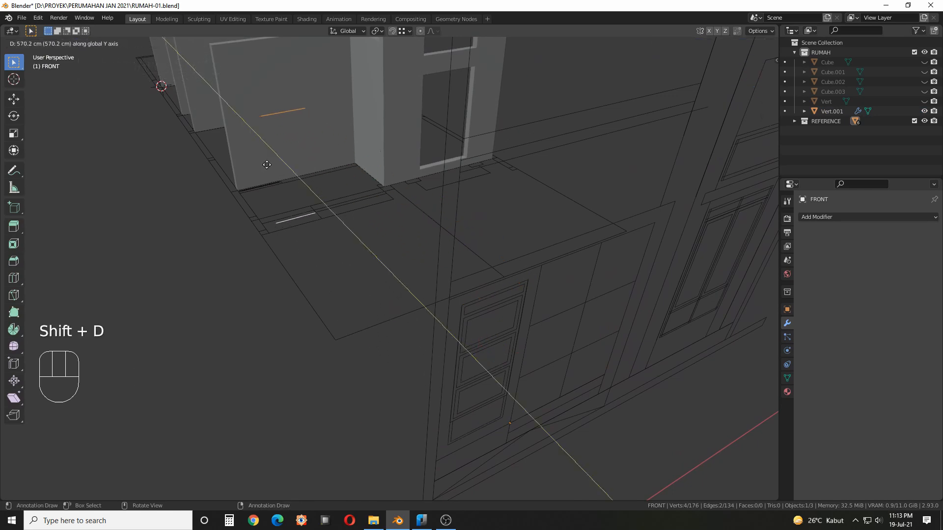
click(282, 242)
Separate the duplicated door edges into their own object and set its origin to geometry
middle_drag(364, 227, 376, 234)
key(p)
click(378, 236)
key(Tab)
click(388, 284)
middle_drag(389, 284, 396, 277)
right_click(380, 286)
mouse_move(379, 289)
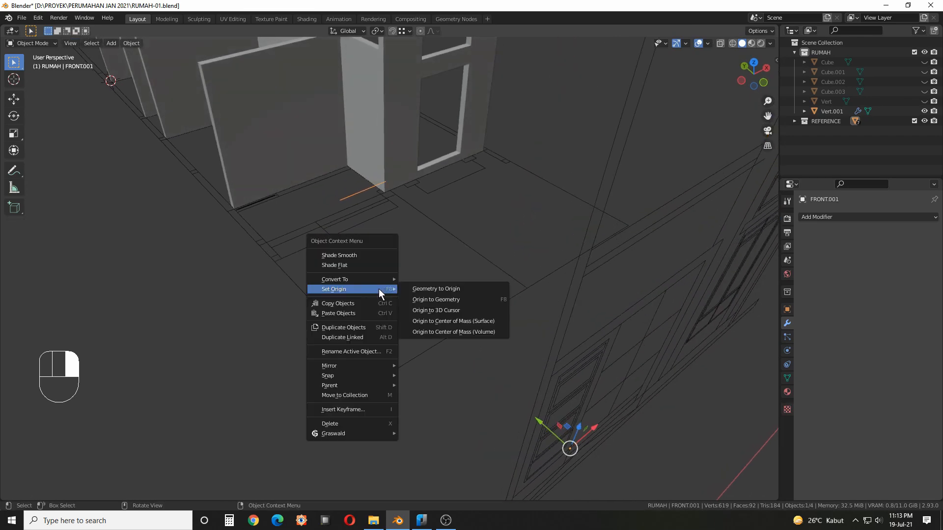
click(462, 300)
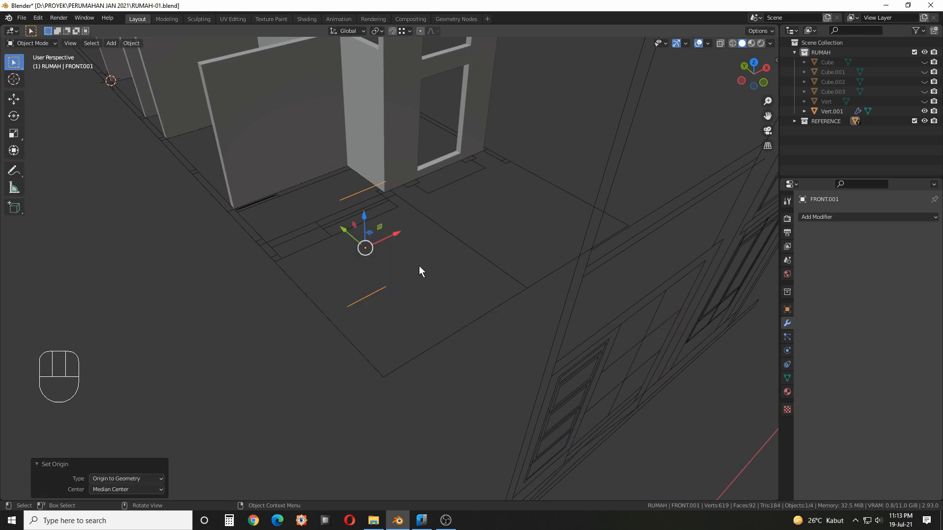
Fill a face between the two door edges, extrude it 30 cm along its normal, and return to Object Mode
mouse_move(418, 270)
middle_down()
mouse_move(402, 269)
mouse_move(385, 252)
mouse_move(401, 267)
mouse_move(422, 254)
middle_up()
key(Tab)
key(a)
key(f)
key(e)
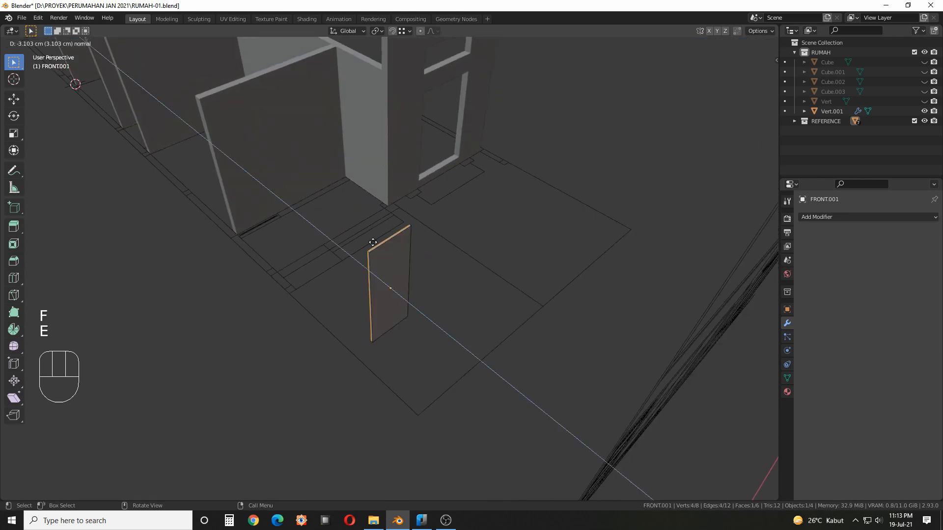
click(378, 235)
click(147, 466)
key(Return)
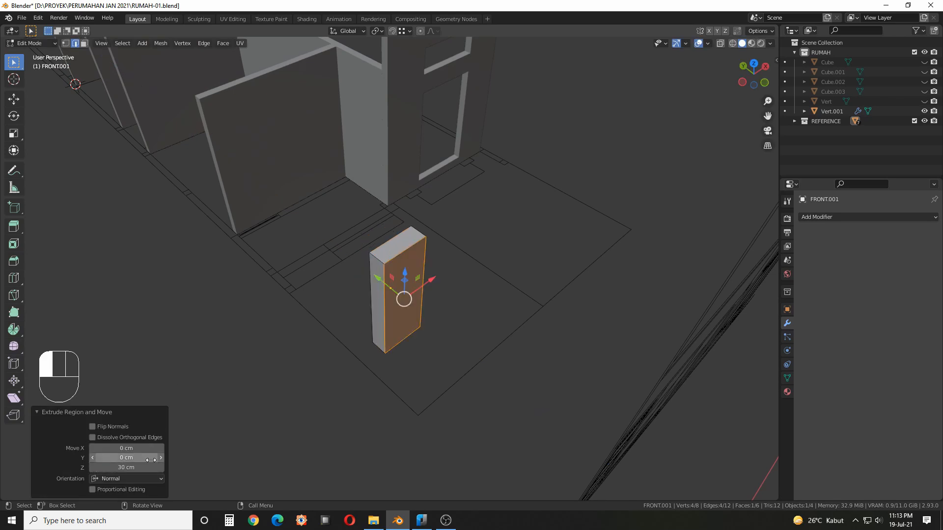
key(Tab)
Move the door-sized block back along Y until it cuts through the low front wall, and save the project
middle_drag(412, 378, 397, 282)
drag(392, 284, 257, 180)
mouse_move(274, 185)
middle_down()
mouse_move(353, 186)
mouse_move(288, 184)
mouse_move(269, 194)
middle_up()
shift+middle_drag(269, 193, 388, 231)
click(383, 224)
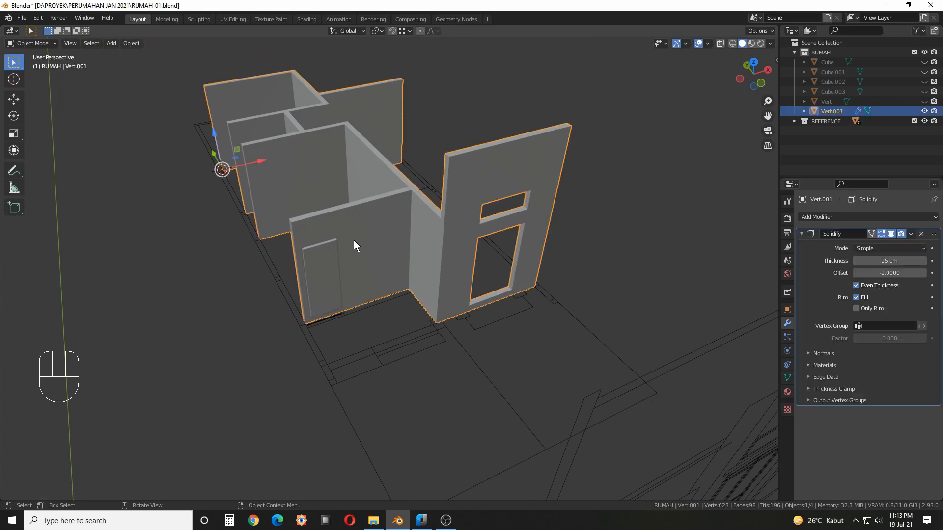
click(329, 257)
key(ctrl+s)
Add a Boolean modifier to the walls object, set to Difference with the Fast solver and the door-sized block as its object
middle_drag(470, 257, 338, 263)
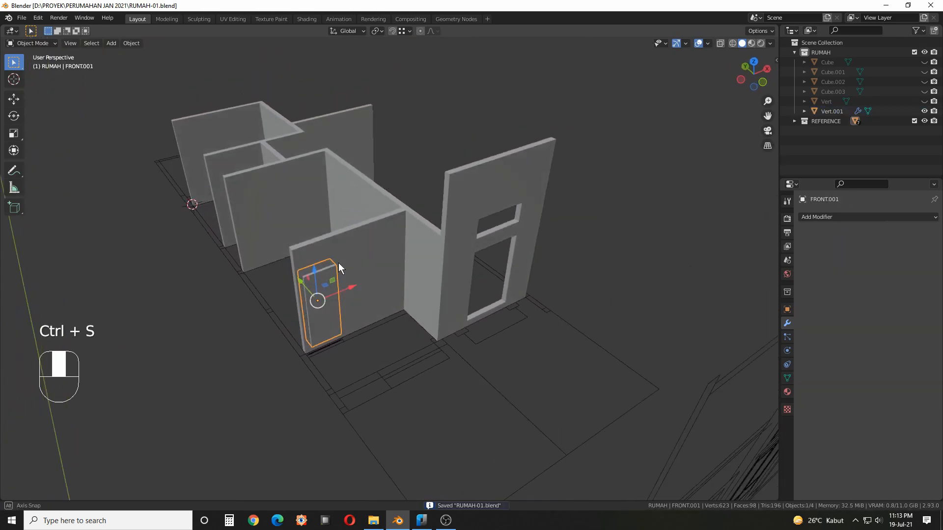
middle_drag(473, 238, 449, 237)
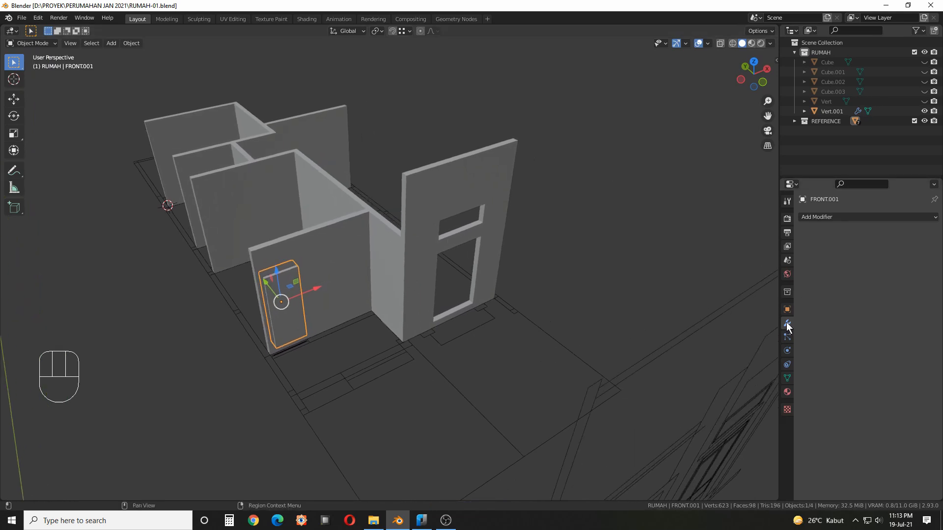
click(350, 253)
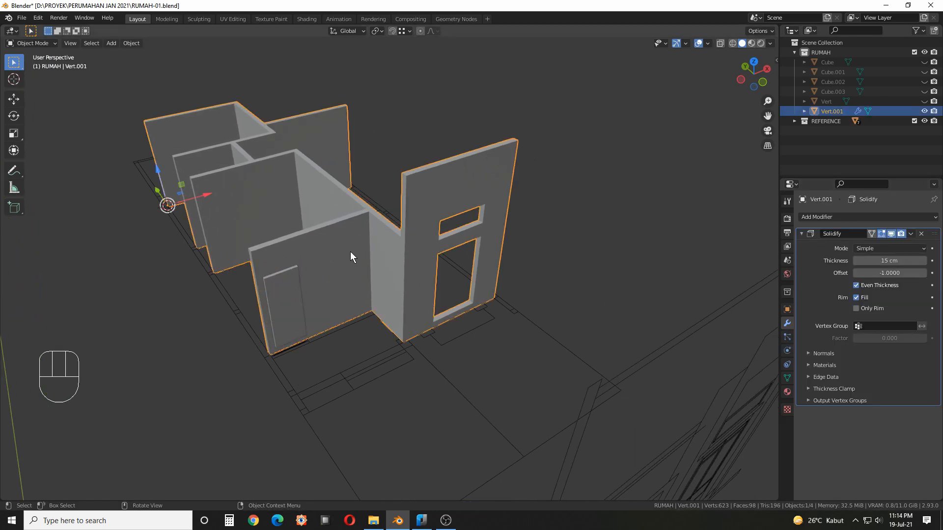
click(802, 234)
click(820, 217)
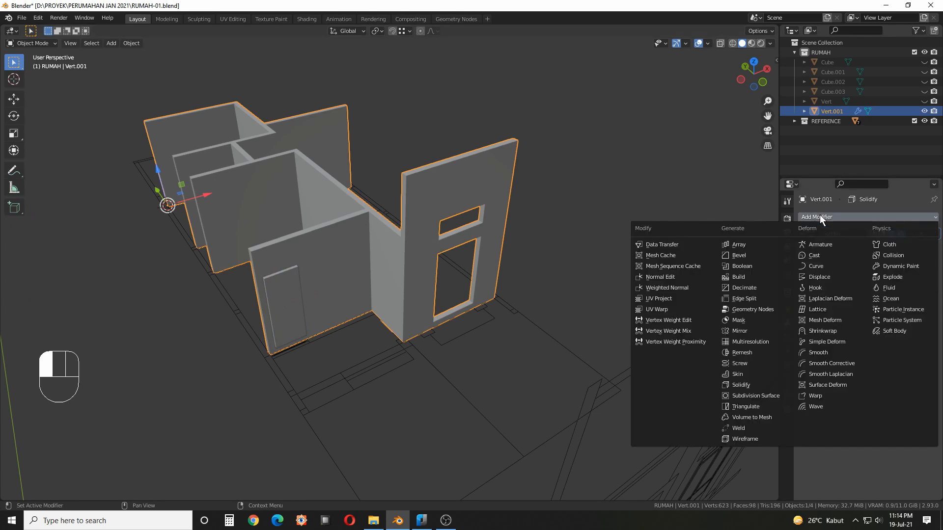
click(752, 266)
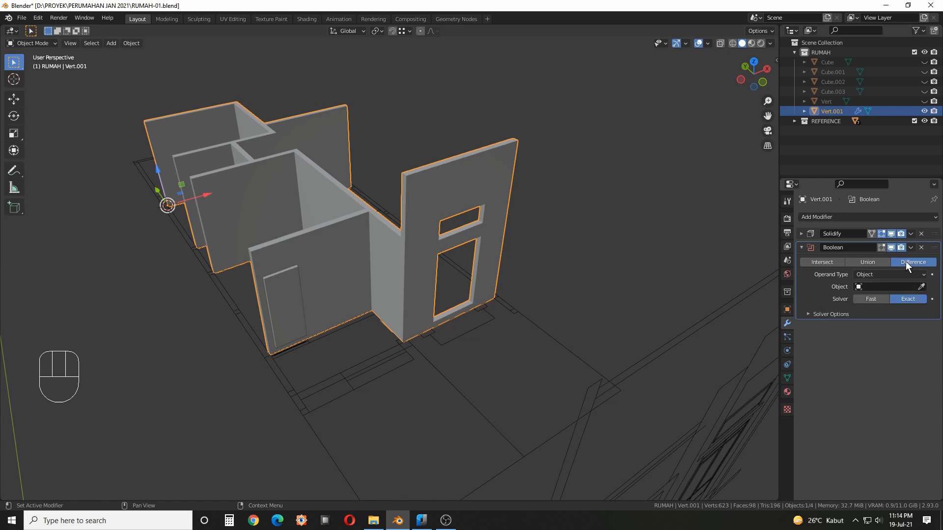
click(874, 297)
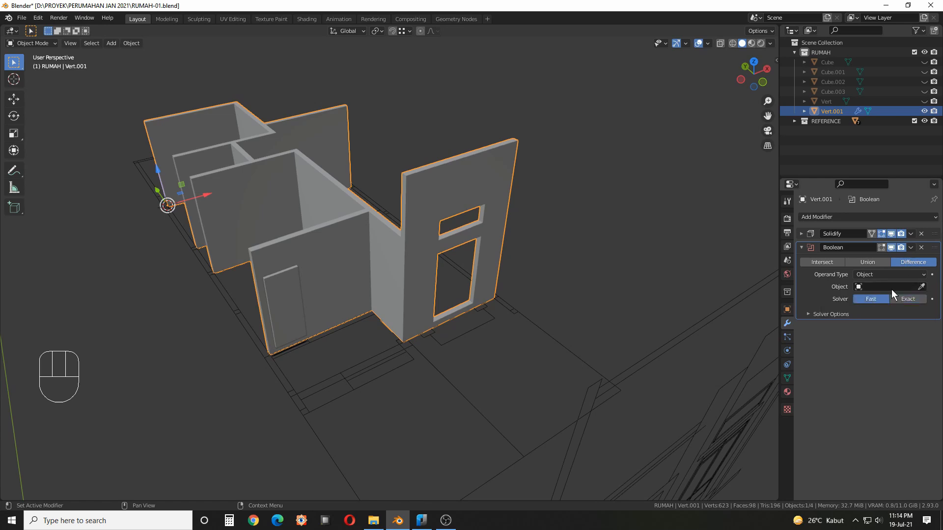
click(922, 287)
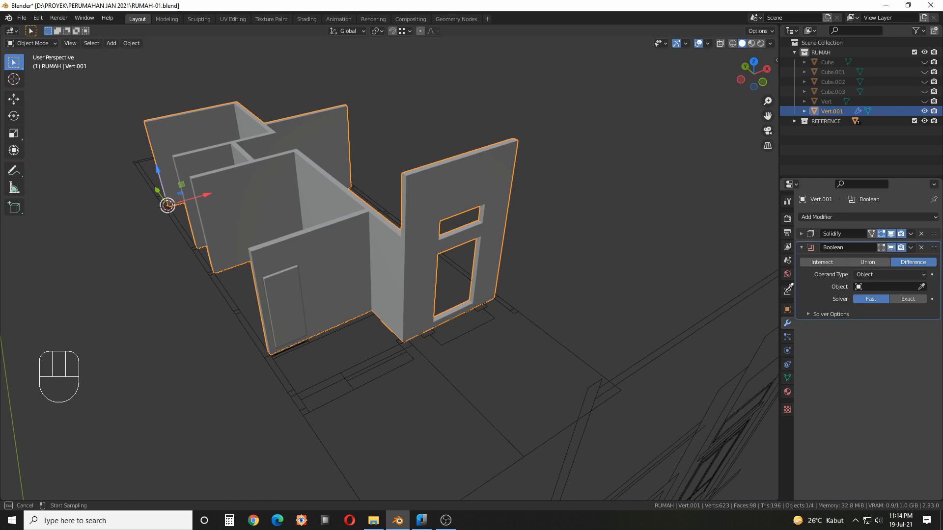
click(285, 287)
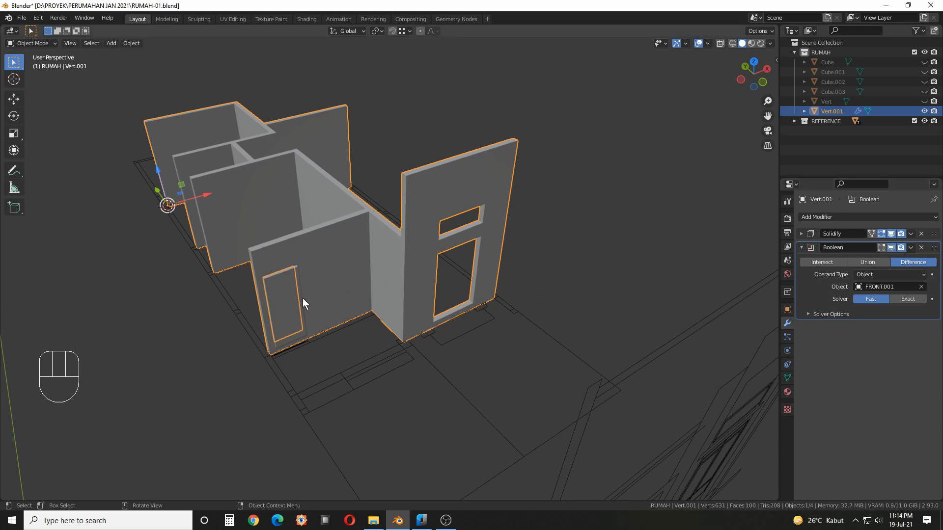
Set the door-sized block's viewport display to Wire
scroll(303, 299, up, 1)
shift+middle_drag(303, 299, 330, 286)
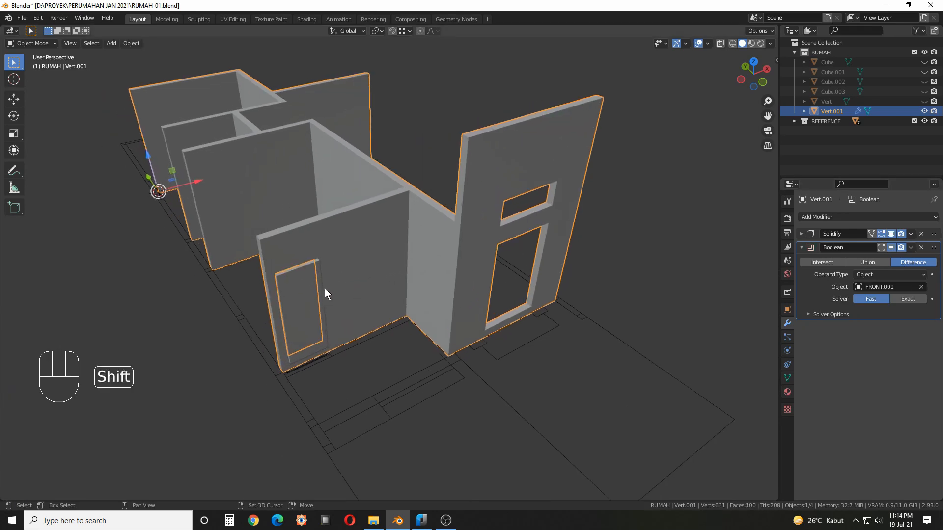
click(304, 287)
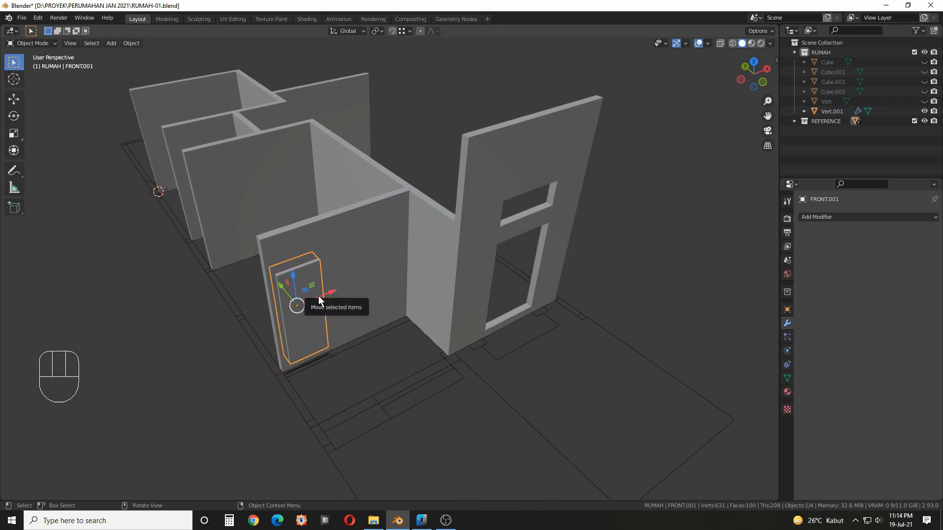
click(788, 310)
click(802, 451)
scroll(823, 405, down, 5)
click(868, 456)
click(863, 435)
click(679, 289)
middle_drag(679, 290, 371, 276)
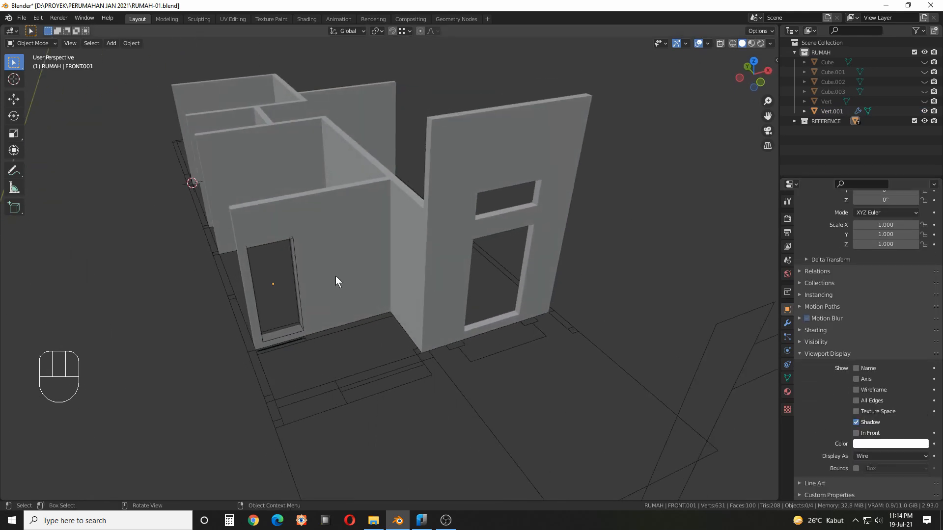
Try moving the door-sized block along the low front wall to test the live cut, and undo the moves
click(298, 261)
middle_drag(313, 261, 321, 288)
scroll(351, 270, up, 2)
drag(320, 287, 471, 245)
drag(402, 247, 302, 276)
key(ctrl+z)
key(ctrl+z)
key(ctrl+z)
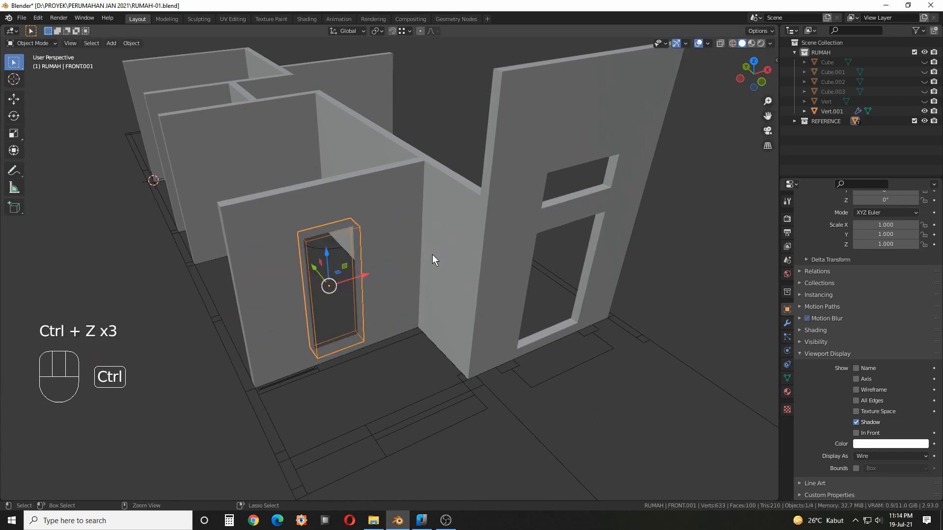
key(ctrl+z)
Compare the walls' mesh in Edit Mode and Object Mode around the door opening and the front window openings
click(386, 371)
middle_drag(393, 332, 417, 286)
click(334, 296)
key(Tab)
key(Tab)
click(436, 225)
key(Tab)
middle_drag(539, 196, 427, 87)
key(Tab)
key(Tab)
middle_drag(341, 155, 354, 186)
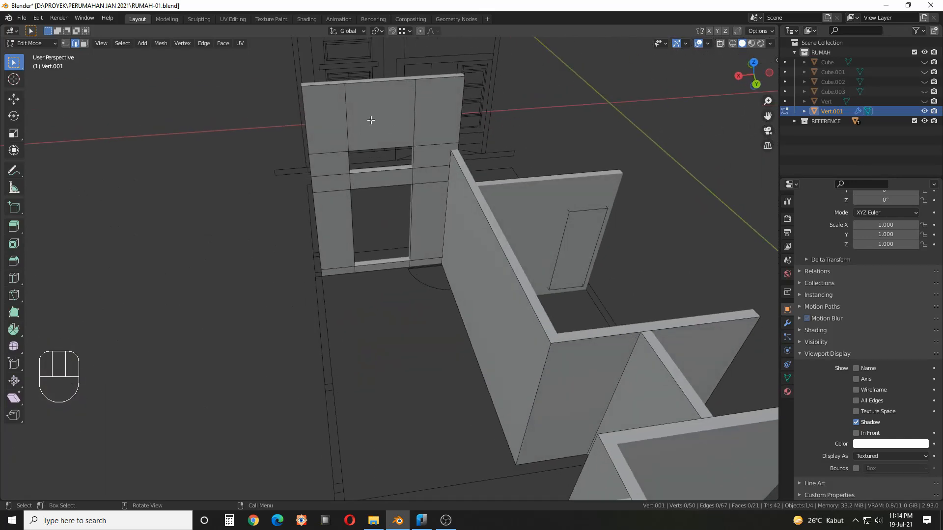
middle_drag(621, 220, 402, 219)
key(Tab)
middle_drag(348, 242, 382, 234)
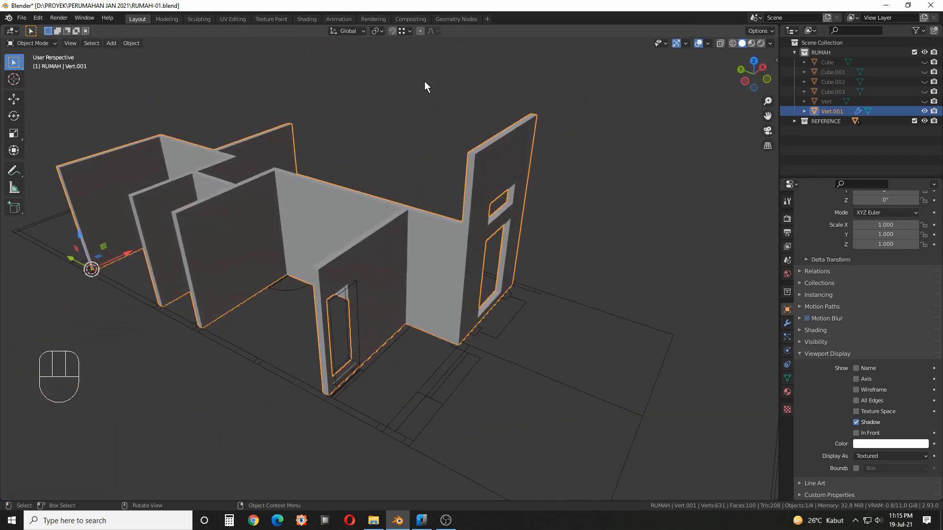
Turn on the wireframe overlay to examine the walls' edges around the door opening, and inspect them from several angles
click(770, 43)
click(708, 43)
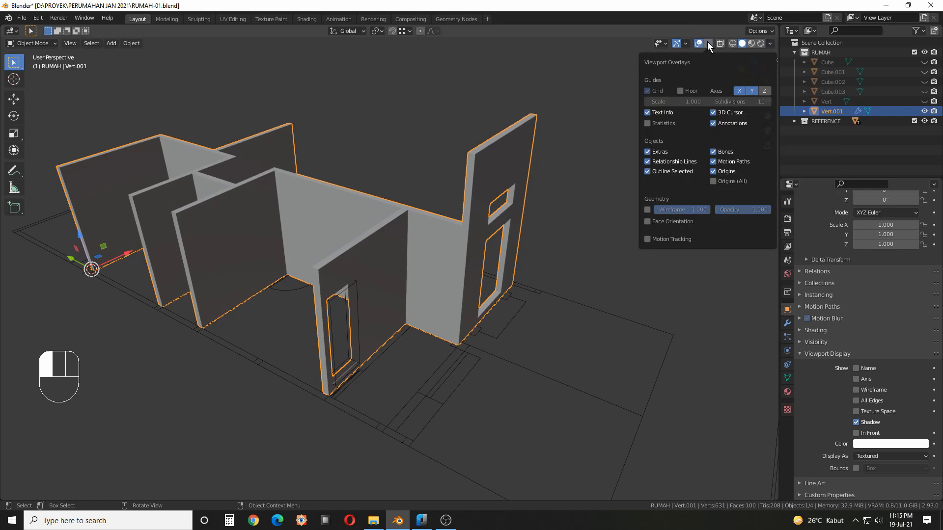
click(648, 210)
scroll(384, 285, up, 3)
middle_drag(467, 260, 356, 237)
click(467, 123)
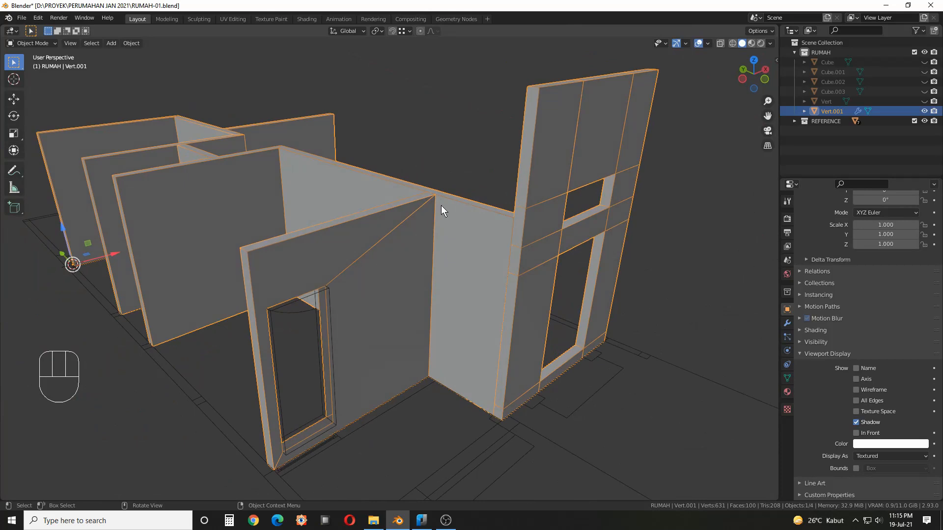
middle_drag(456, 214, 422, 206)
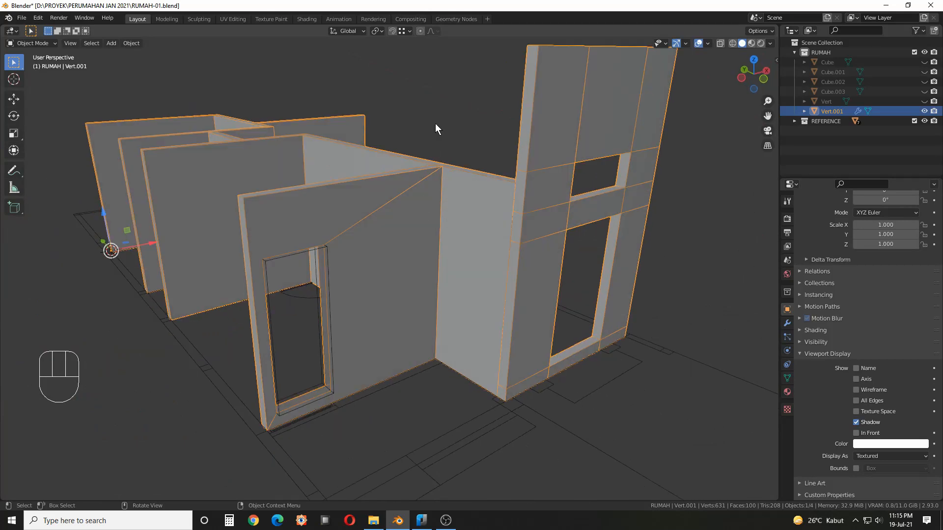
middle_drag(435, 123, 434, 240)
shift+middle_drag(386, 266, 502, 225)
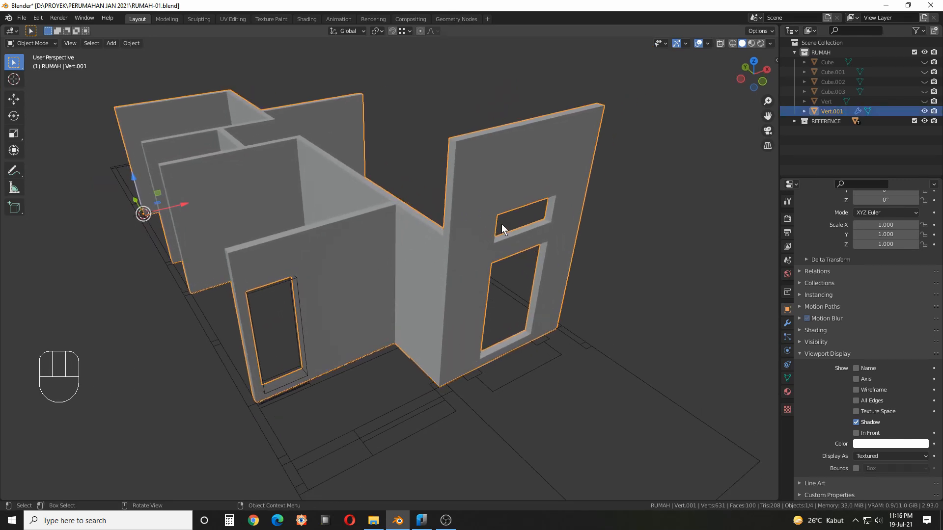
Remove the Boolean modifier from the walls object
click(298, 279)
middle_drag(297, 278, 441, 189)
click(451, 172)
click(788, 322)
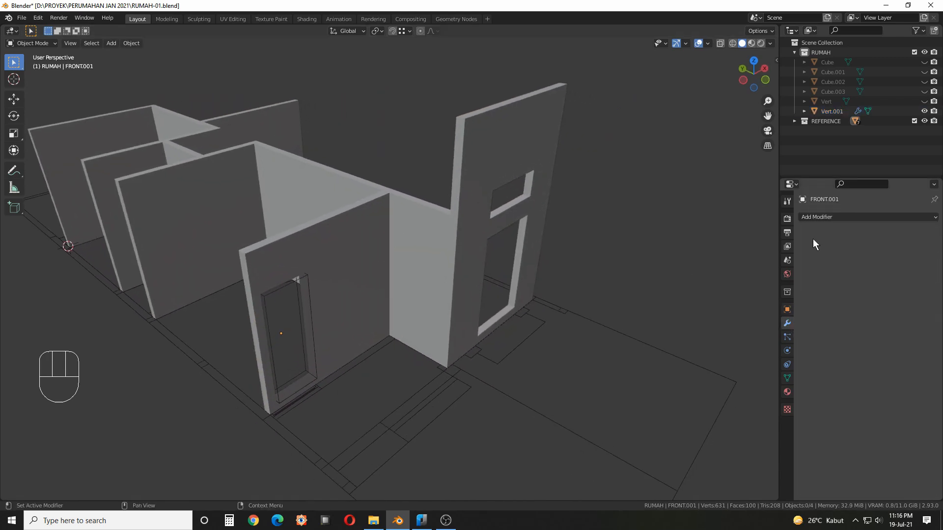
click(384, 267)
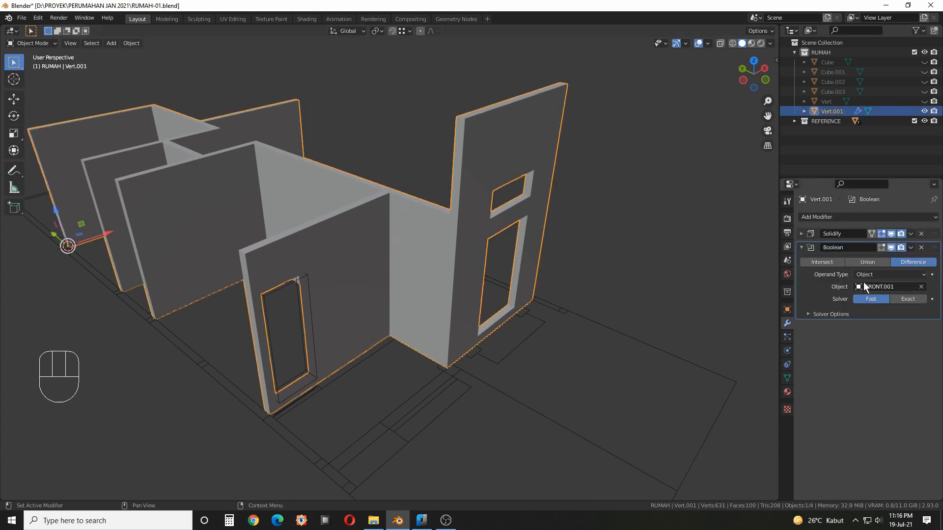
click(922, 248)
Set the door-sized block's viewport display back to Textured
click(306, 315)
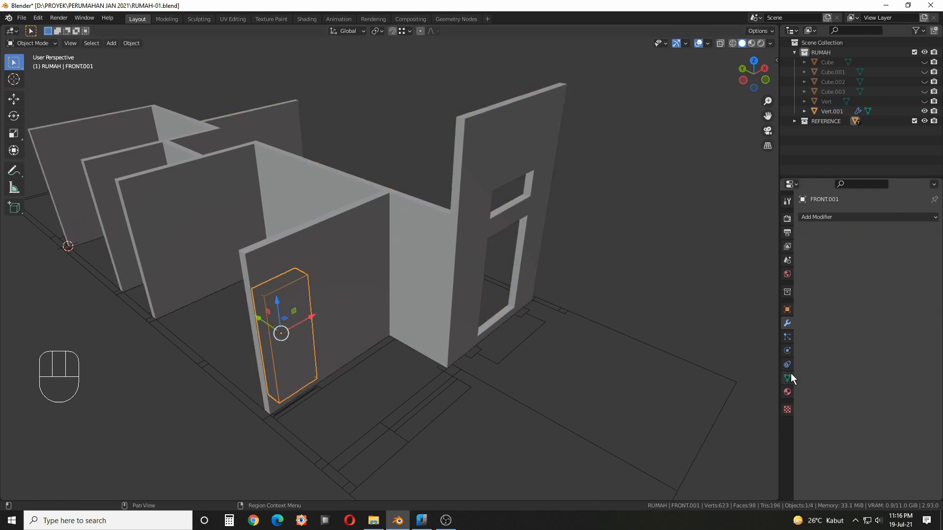
click(788, 309)
click(858, 431)
scroll(860, 432, down, 4)
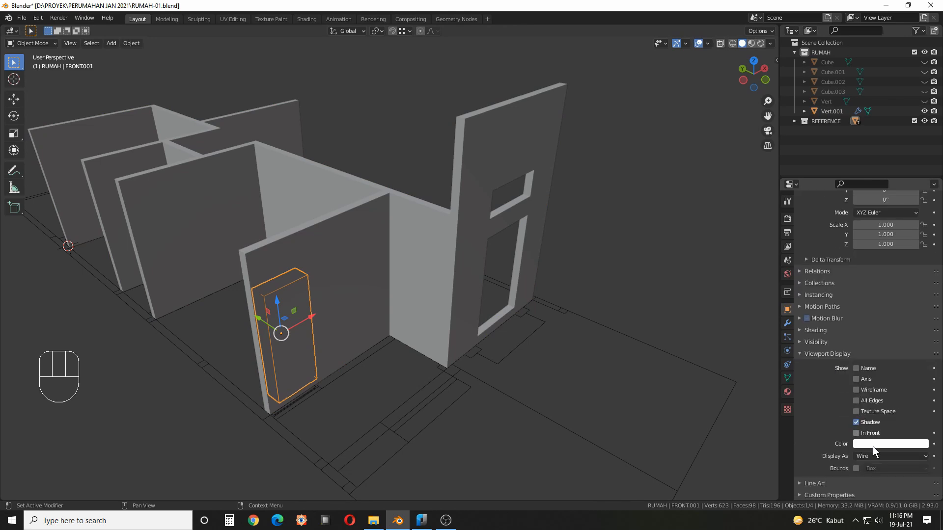
click(883, 456)
click(872, 413)
middle_drag(641, 287, 579, 286)
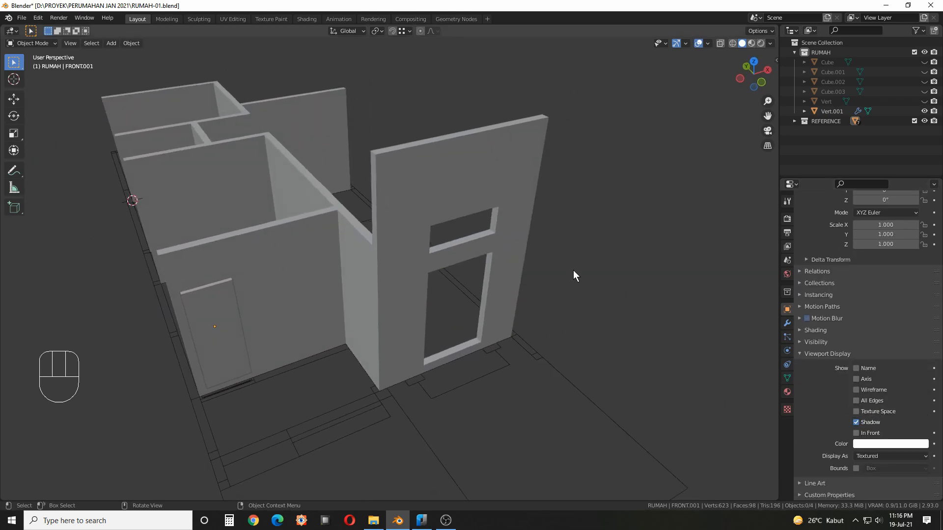
Show the Bool Tool add-on's options beside the 3D view
key(n)
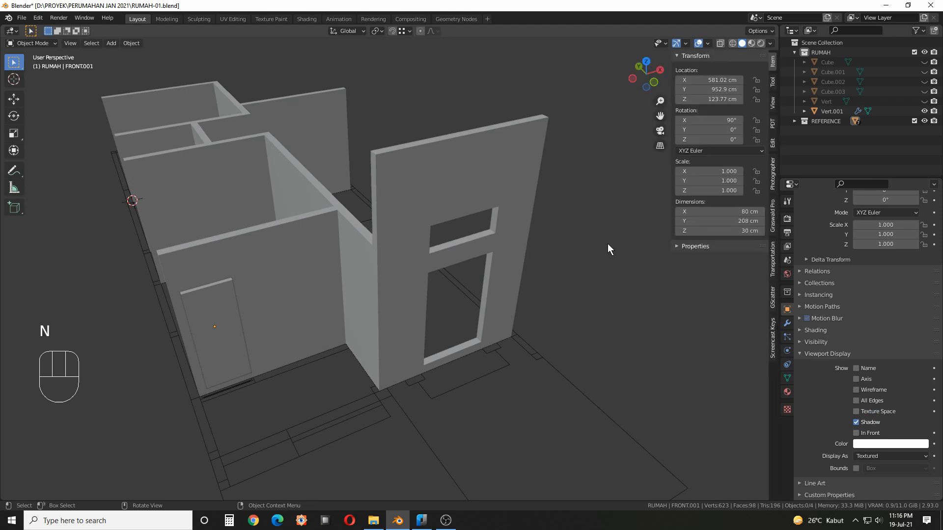
click(772, 142)
click(677, 97)
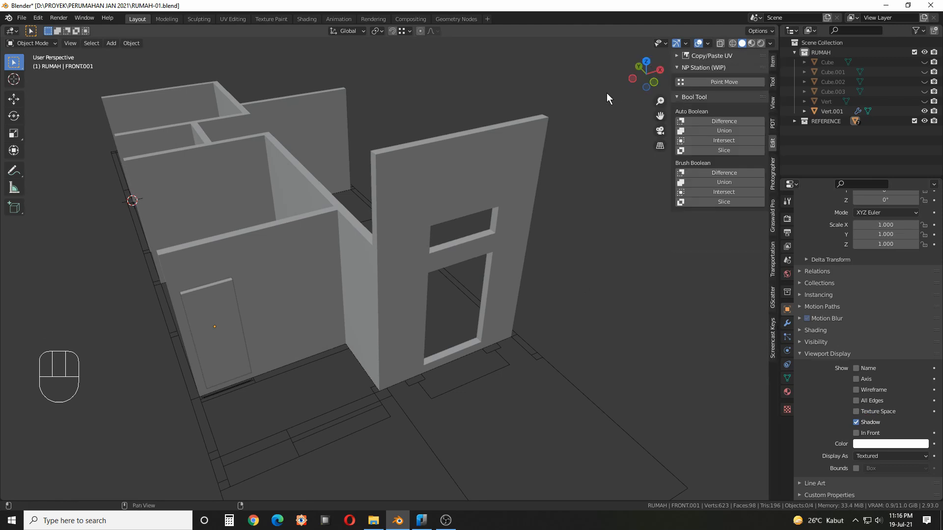
Search the add-on preferences for BOO to check the Bool Tool add-on, and close the preferences
click(38, 18)
click(69, 158)
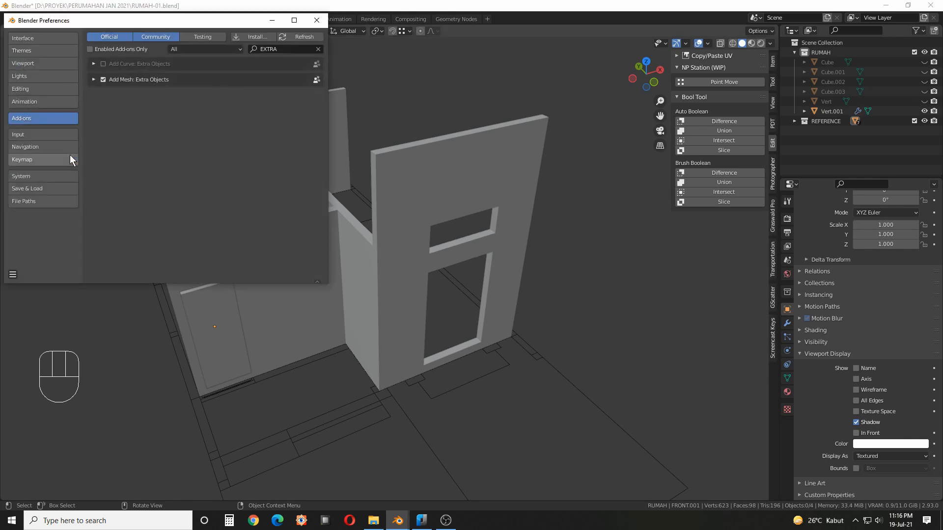
click(317, 49)
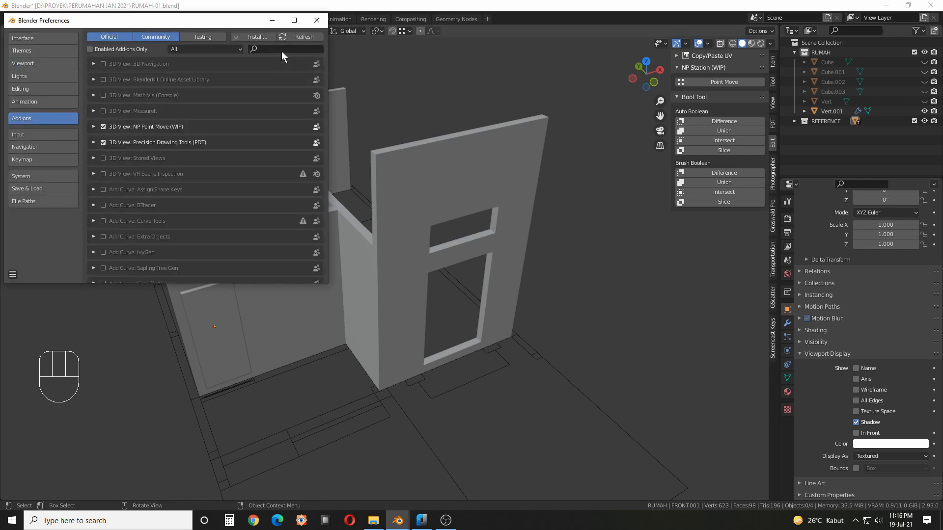
click(282, 49)
text(BOO)
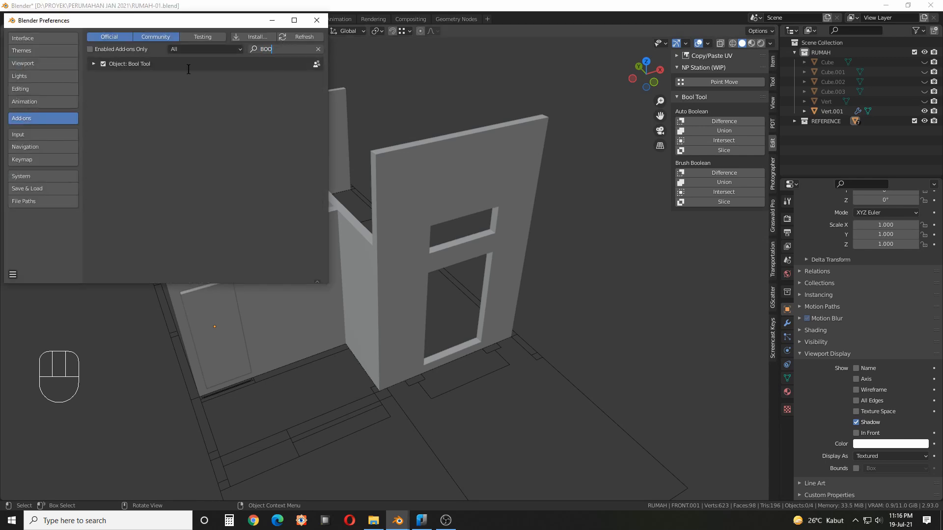
click(317, 20)
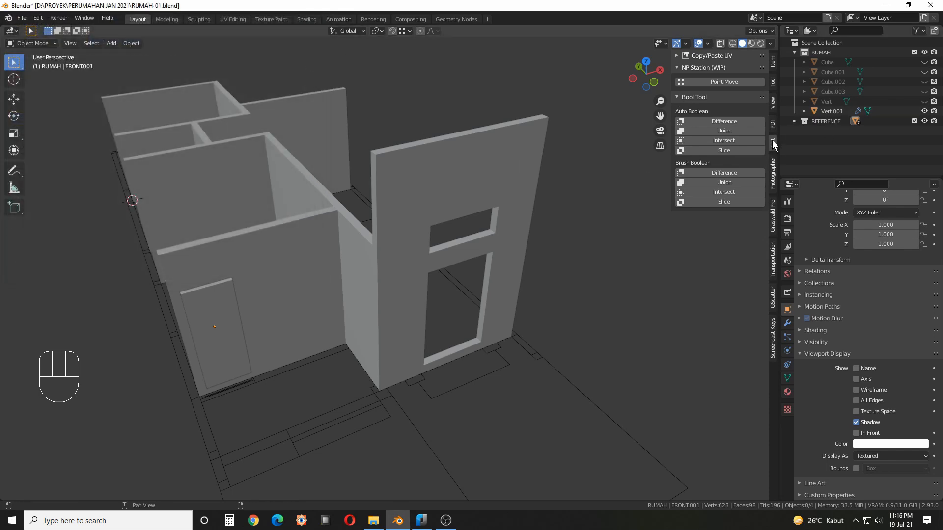
Subtract the door-sized block from the walls object with Bool Tool's Auto Boolean Difference, and clear the selection
shift+middle_drag(305, 255, 276, 279)
click(258, 278)
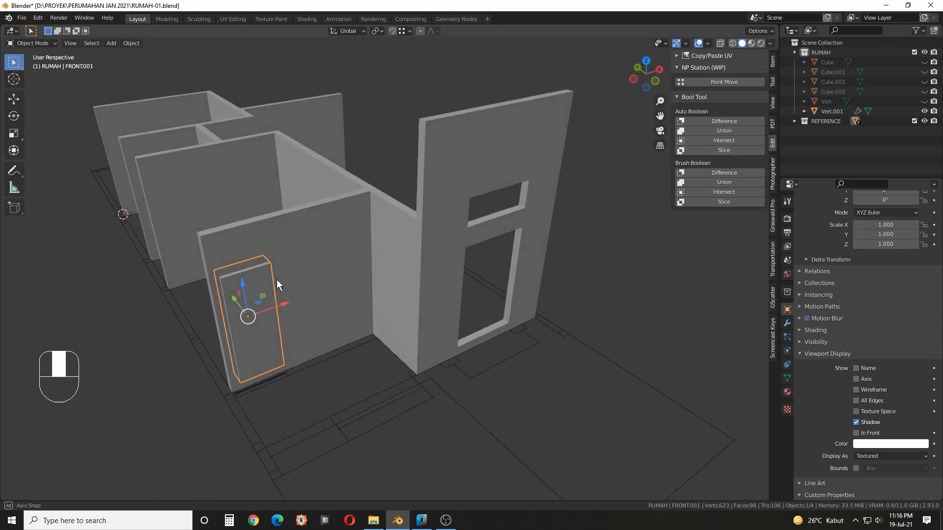
shift+click(318, 237)
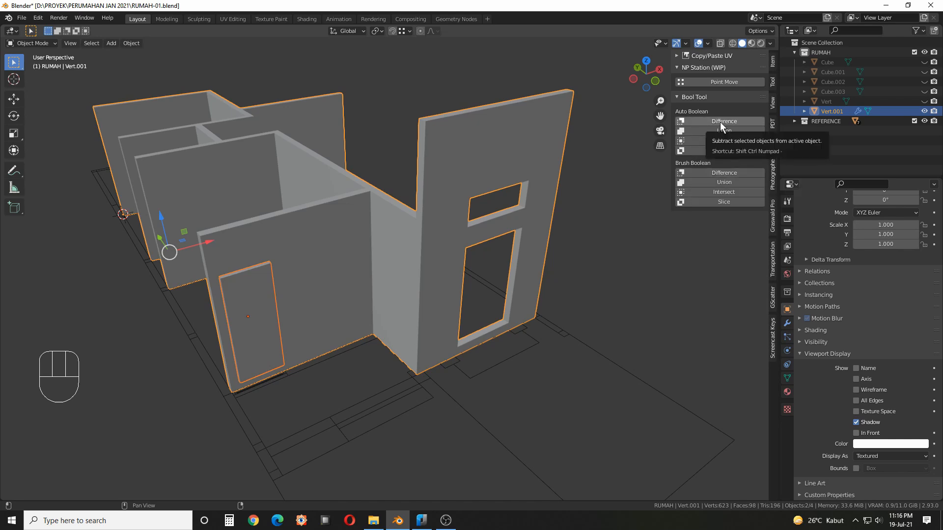
middle_drag(607, 137, 604, 137)
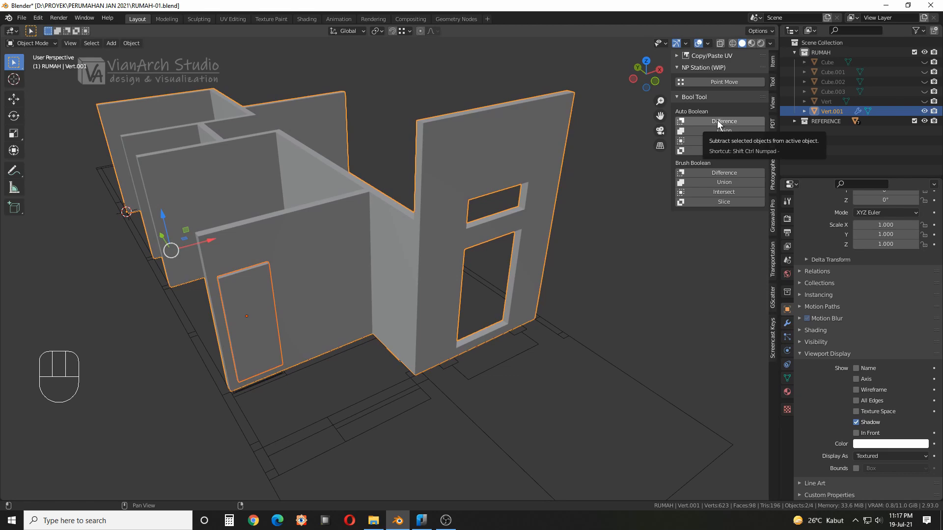
click(717, 120)
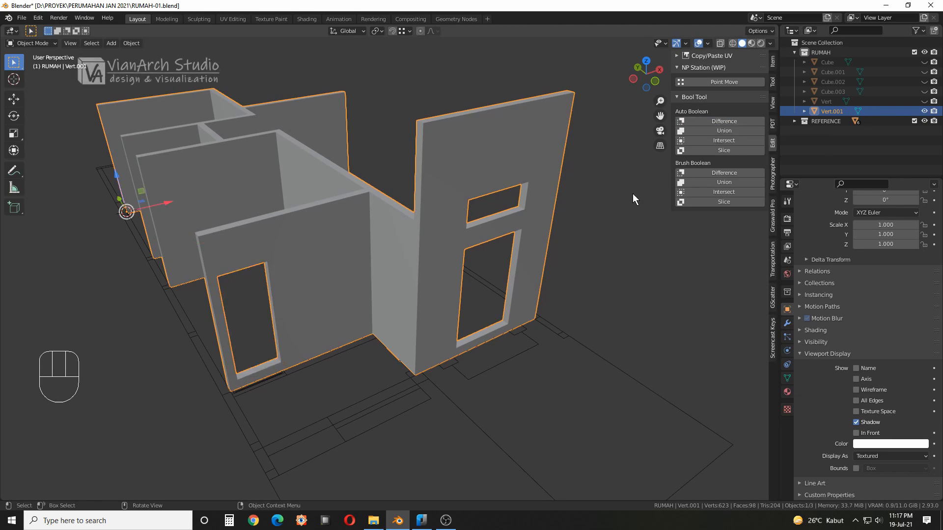
click(607, 203)
Inspect the cut door opening's mesh in Edit Mode, testing a move of its selected geometry along X and undoing it
click(347, 246)
key(Tab)
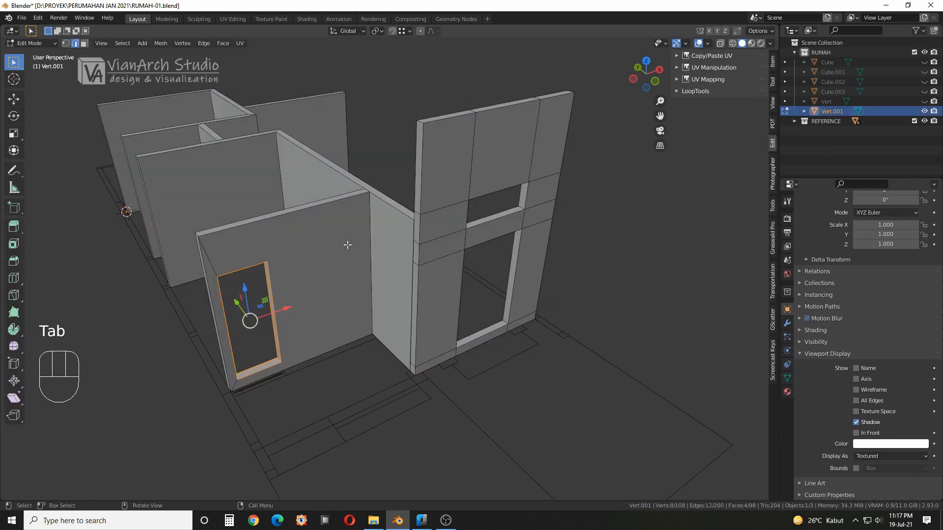
mouse_move(326, 248)
middle_down()
mouse_move(461, 230)
mouse_move(340, 248)
middle_up()
key(Tab)
key(Tab)
drag(293, 323, 358, 290)
key(ctrl+z)
middle_drag(308, 289, 308, 289)
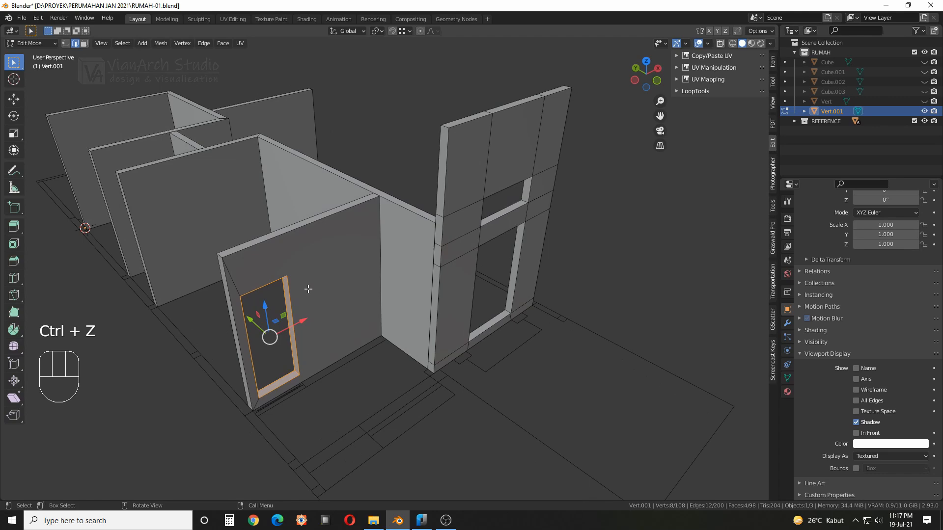
Leave Edit Mode and undo the Auto Boolean cut, restoring the door-sized block and the uncut wall
key(Tab)
key(ctrl+z)
key(ctrl+z)
key(ctrl+z)
key(ctrl+z)
key(ctrl+z)
key(ctrl+z)
key(ctrl+z)
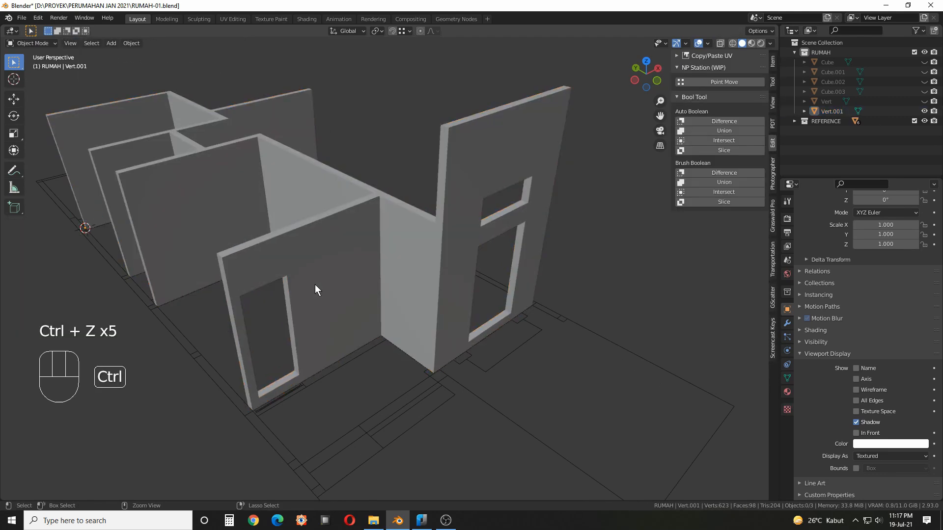
middle_click(360, 277)
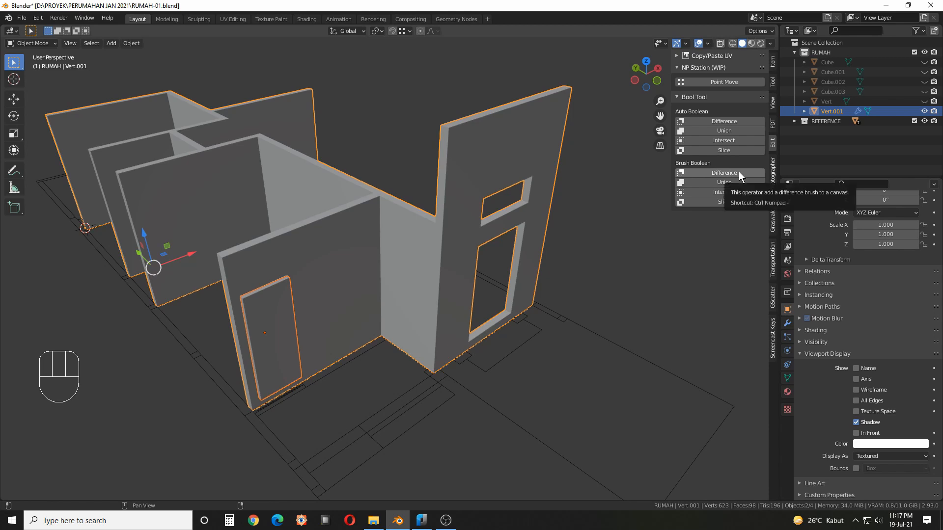
Subtract the door-sized block from the walls with Bool Tool's Brush Boolean Difference, and select the resulting brush object
click(724, 173)
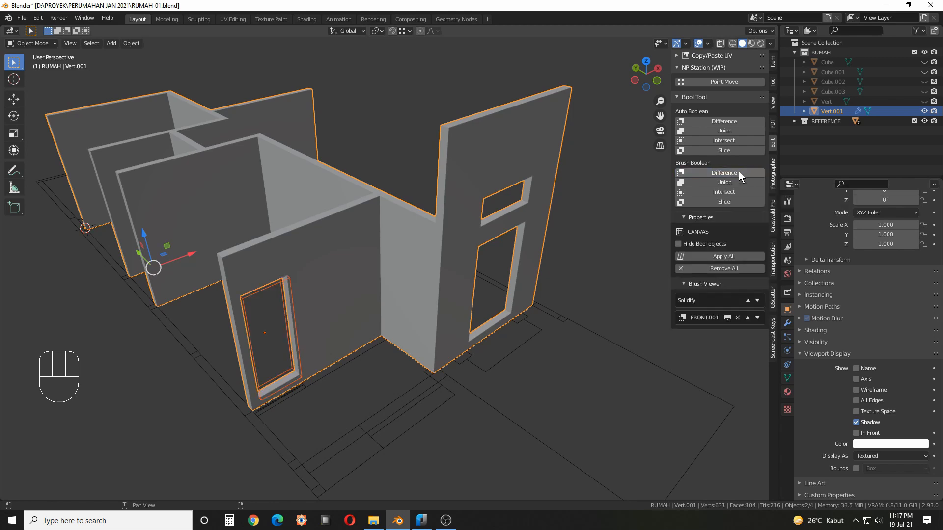
key(alt+a)
click(294, 310)
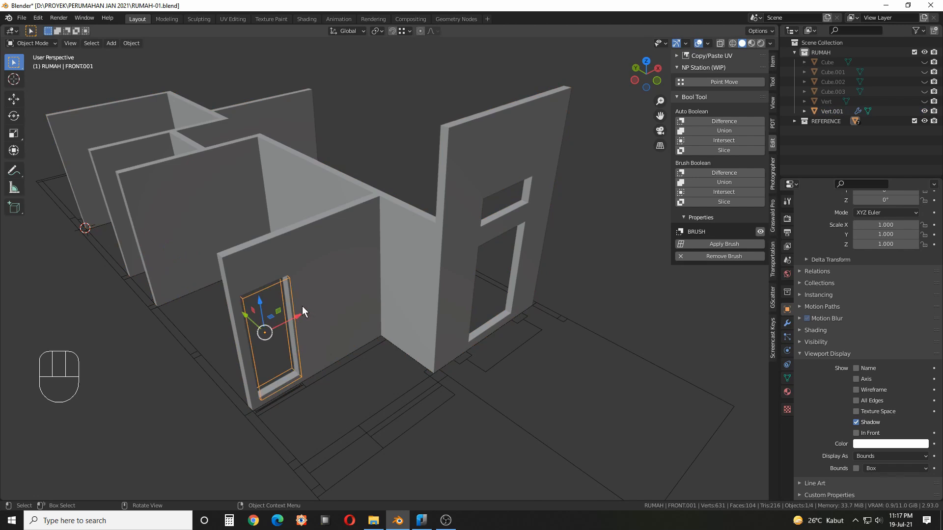
middle_drag(303, 306, 320, 311)
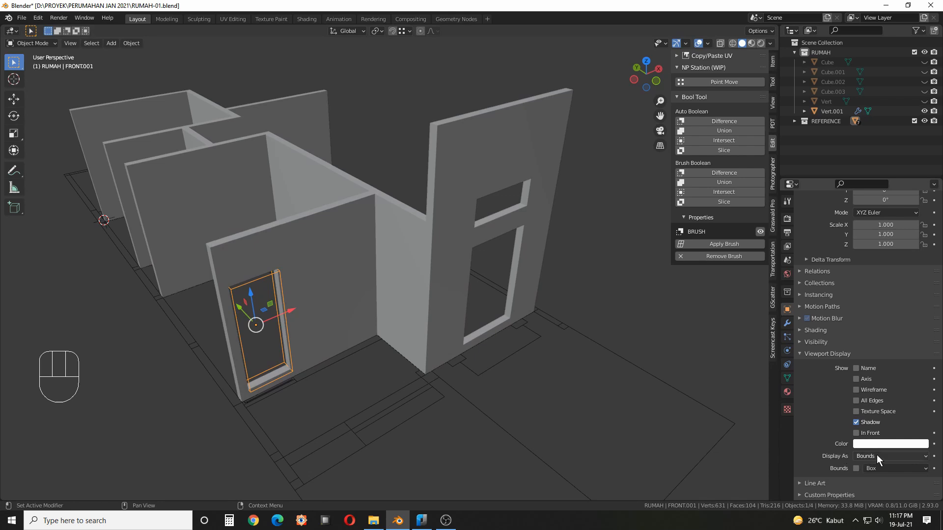
middle_drag(427, 251, 364, 265)
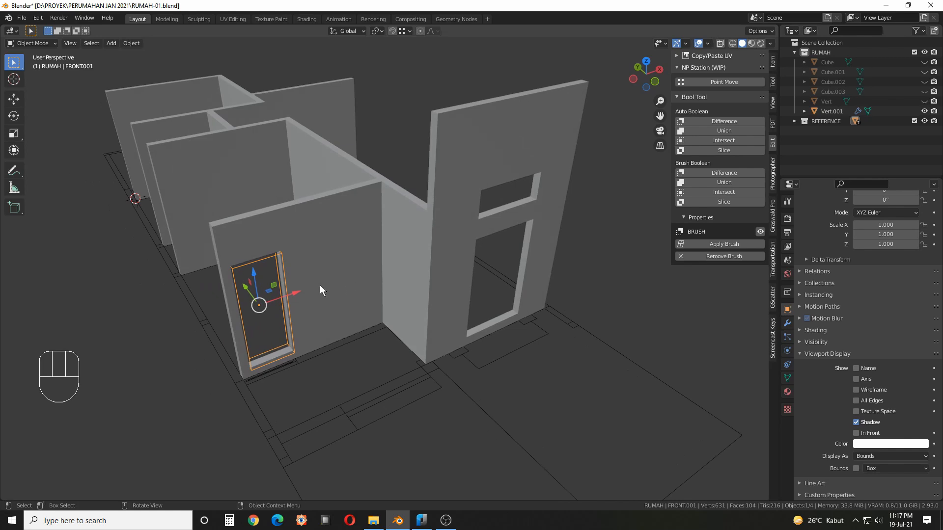
Duplicate the brush block's whole mesh in Edit Mode and place the copy near the other end of the same wall
click(284, 274)
click(285, 273)
key(Tab)
key(a)
key(shift+d)
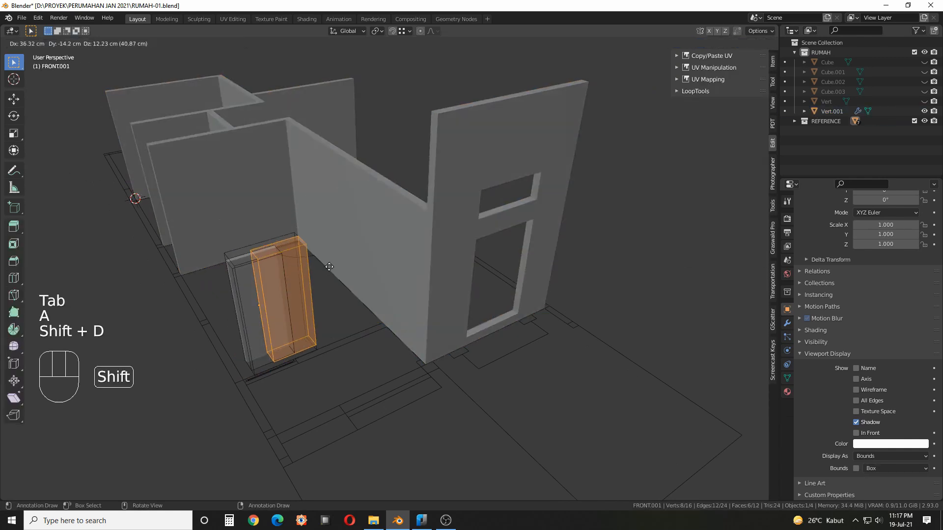
click(384, 253)
key(Tab)
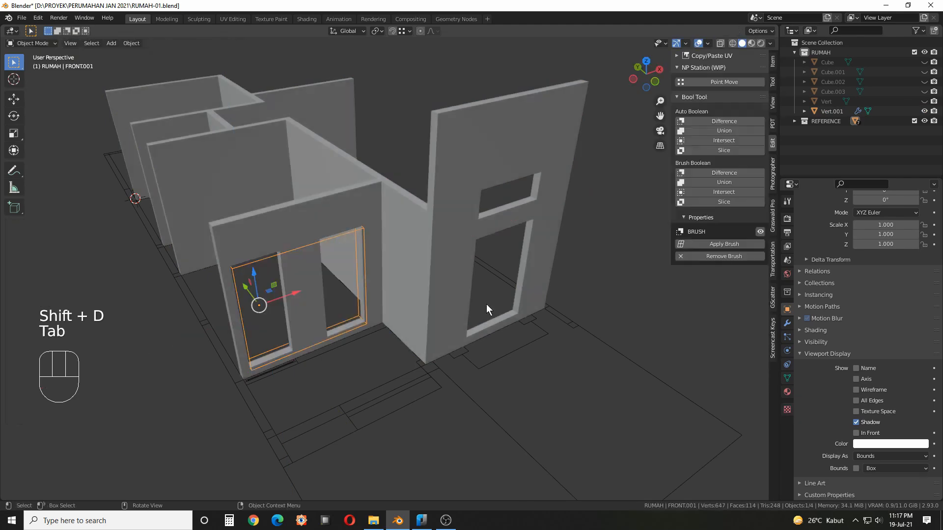
Set the brush object's viewport display to Wire
middle_drag(310, 253, 344, 273)
click(866, 457)
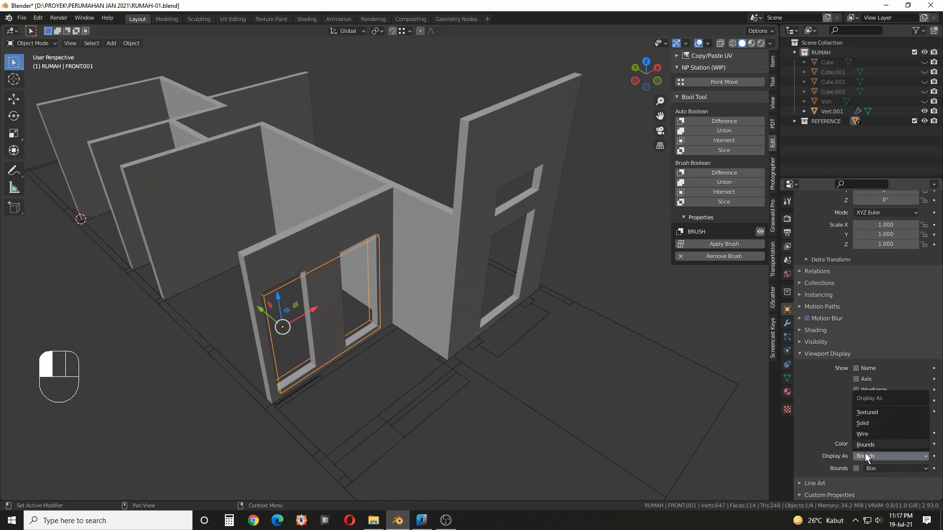
click(873, 434)
middle_drag(627, 352, 622, 291)
click(622, 291)
mouse_move(323, 274)
middle_down()
mouse_move(312, 264)
mouse_move(313, 291)
mouse_move(343, 281)
middle_up()
click(311, 264)
scroll(356, 272, up, 2)
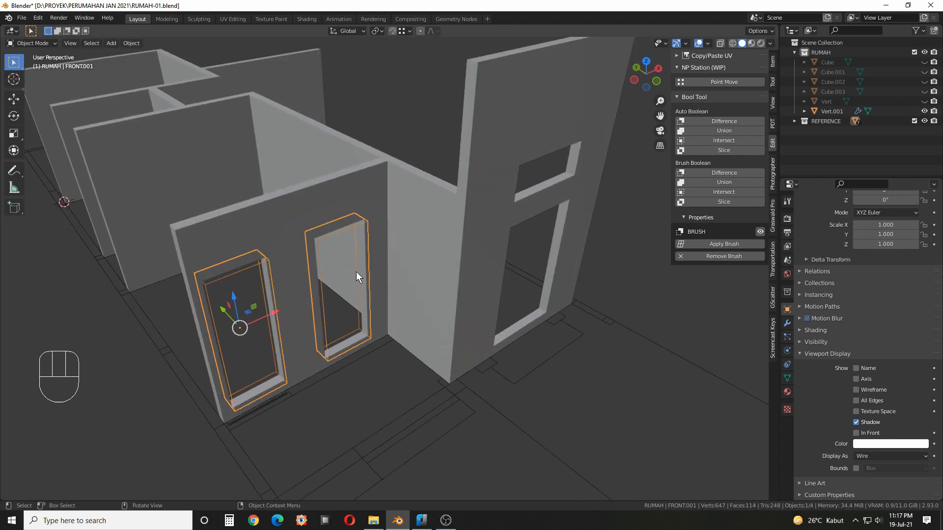
In top view, move the copied block onto the adjoining perpendicular wall, nudging it about 4.3 cm along Y to meet the door swing's end
key(Tab)
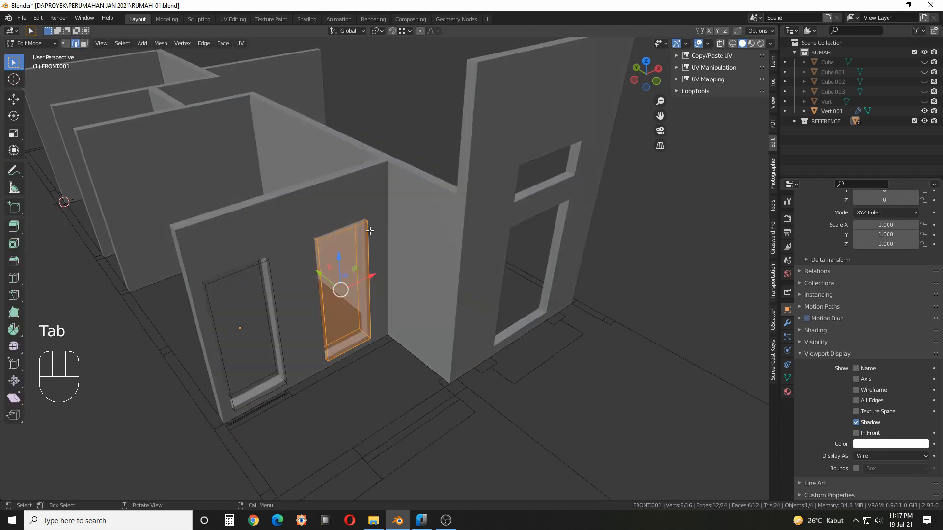
click(387, 284)
key(KP_7)
scroll(348, 238, up, 4)
shift+middle_drag(326, 297, 407, 260)
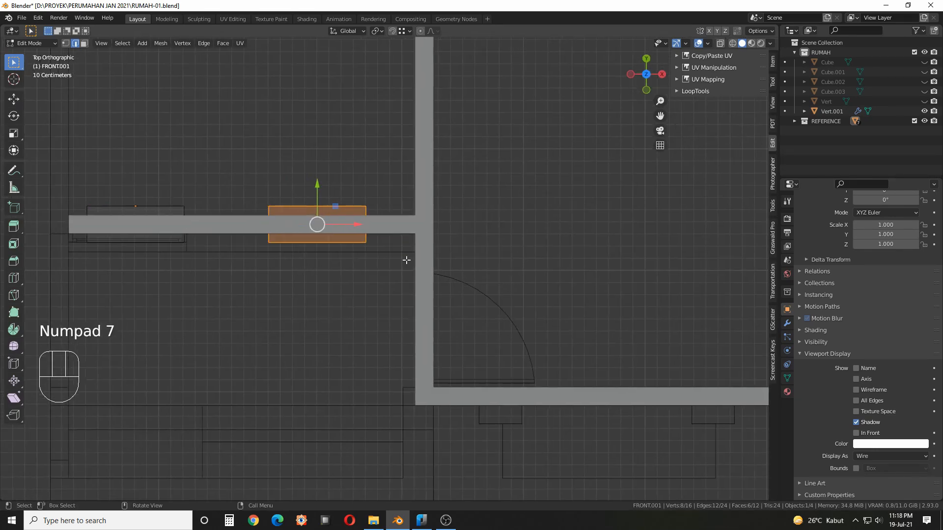
drag(336, 207, 443, 274)
key(alt+z)
scroll(441, 298, up, 3)
scroll(485, 298, up, 3)
drag(495, 308, 499, 290)
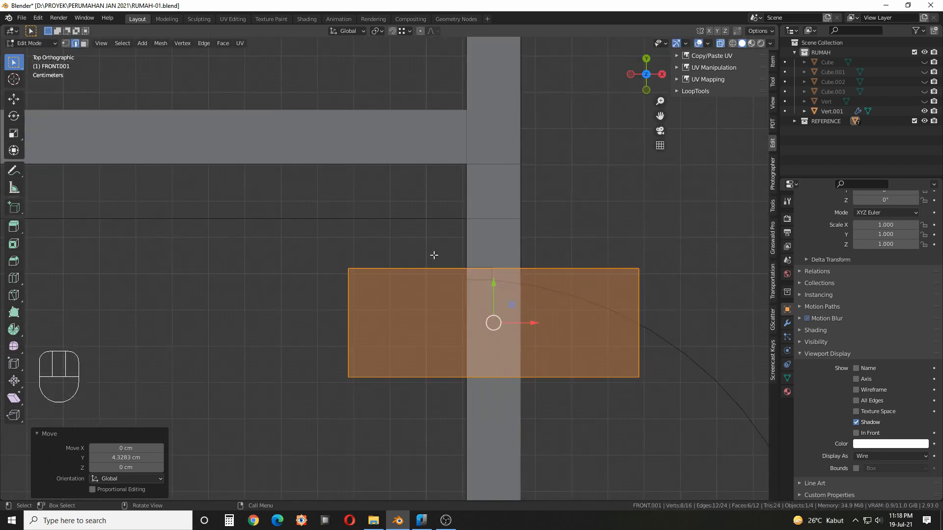
scroll(435, 242, down, 4)
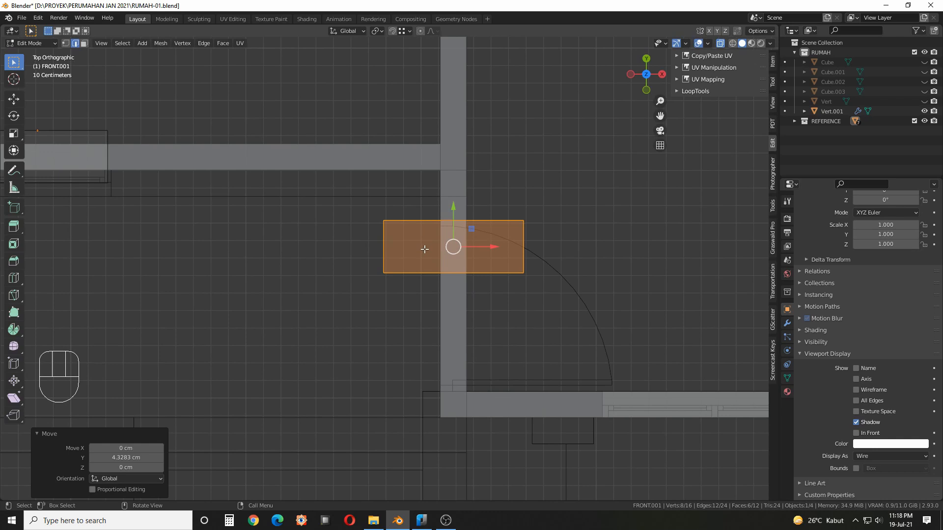
Stretch the copied block's front-end vertices along negative Y to the wall corner by the door, finishing with a nudge of about 1 cm
key(1)
drag(339, 255, 638, 284)
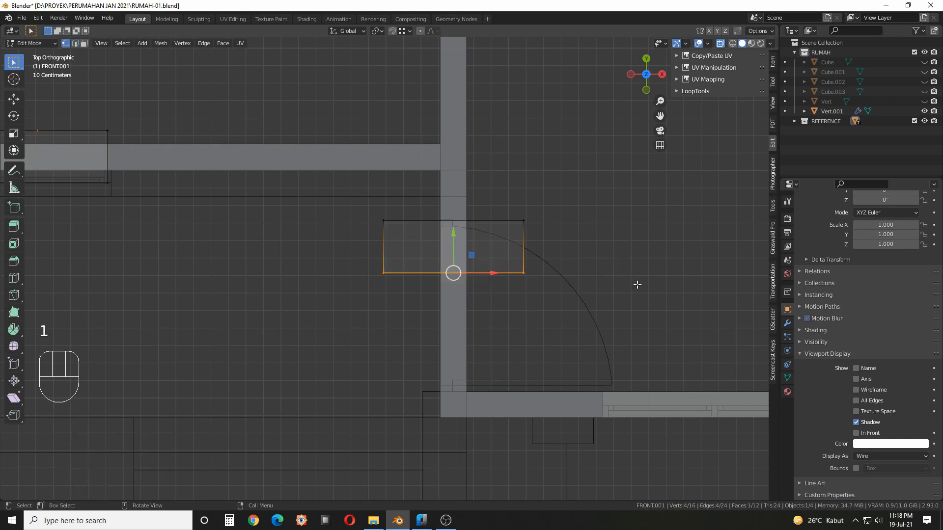
drag(455, 259, 457, 349)
shift+middle_drag(440, 350, 496, 296)
scroll(496, 296, up, 4)
drag(528, 283, 526, 345)
shift+middle_drag(525, 344, 461, 310)
scroll(458, 332, up, 4)
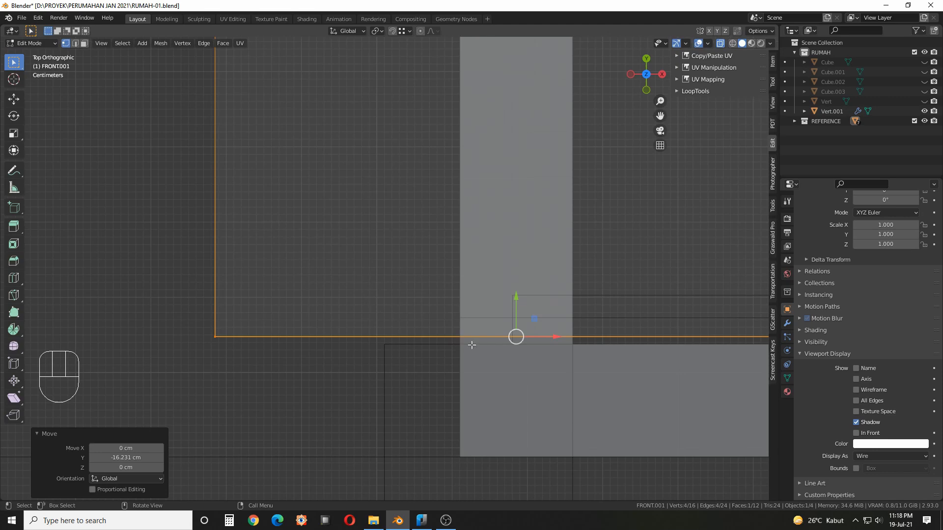
drag(514, 309, 460, 344)
Offset the same end vertices of the copied block 0.3 cm along Y, clear of the front wall's face
middle_drag(504, 310, 476, 267)
key(alt+z)
shift+middle_drag(472, 203, 468, 270)
scroll(473, 249, up, 3)
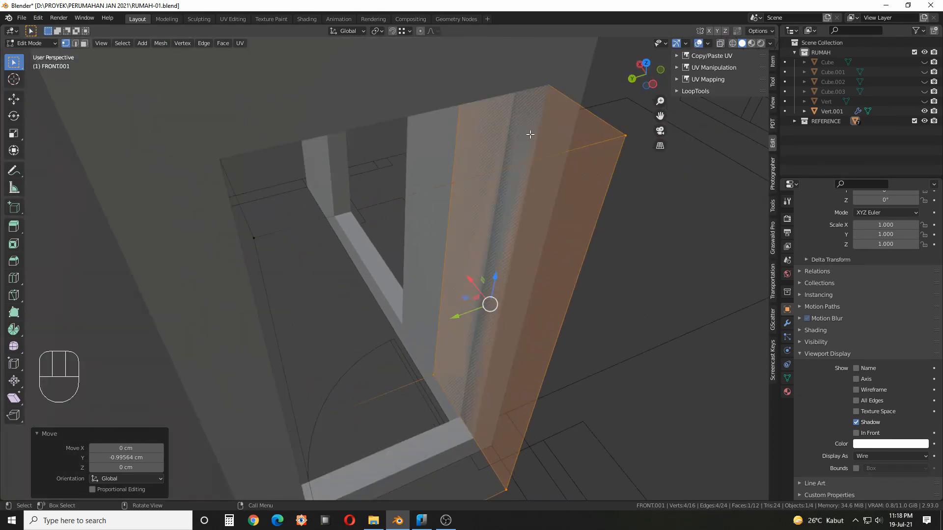
middle_drag(518, 148, 524, 123)
drag(461, 319, 461, 313)
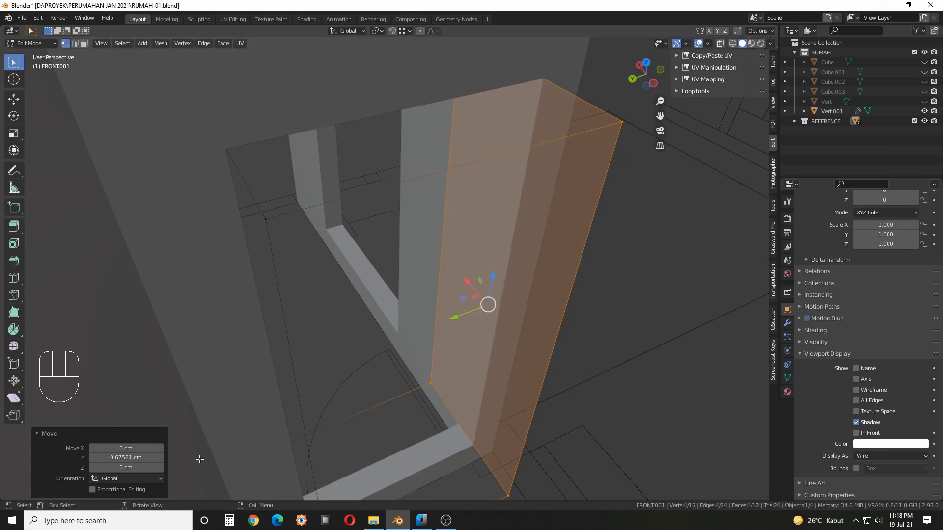
click(145, 459)
text(0.3)
key(Return)
Move the vertices on one long side of the copied block along X, bringing that side closer to the wall
scroll(529, 289, down, 4)
key(Tab)
middle_drag(573, 284, 343, 221)
click(559, 244)
scroll(467, 266, down, 2)
click(429, 232)
key(Tab)
click(346, 201)
shift+click(401, 276)
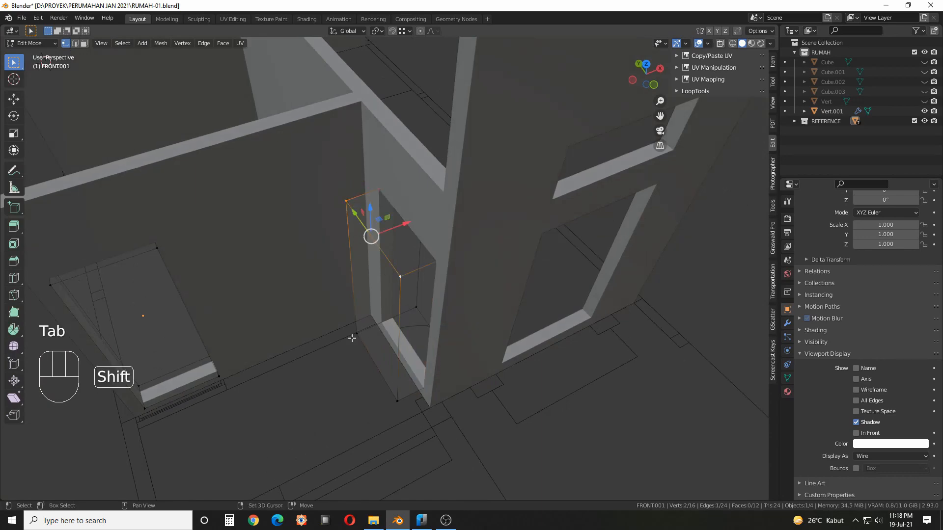
shift+click(399, 400)
drag(404, 298, 444, 276)
Move the vertices on the copied block's opposite long side along X toward the wall, and leave Edit Mode
middle_drag(444, 276, 290, 256)
click(295, 220)
shift+click(373, 278)
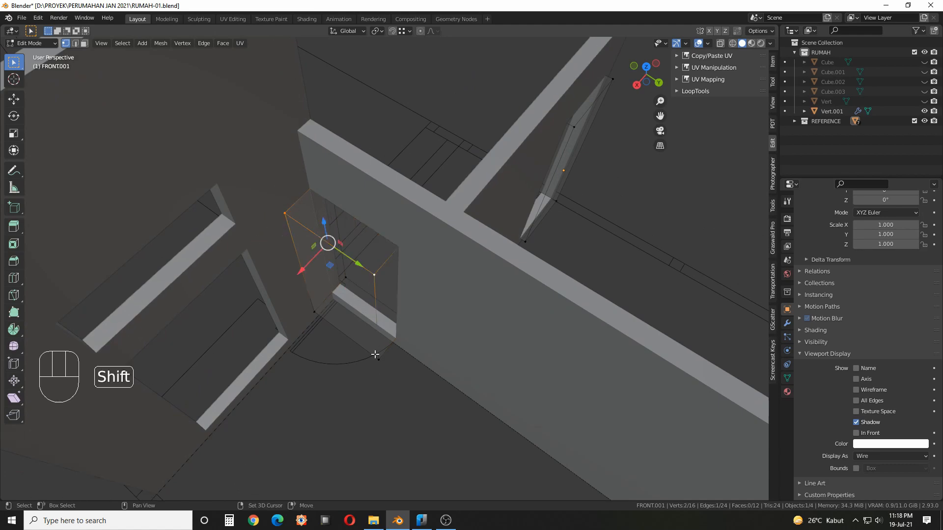
shift+click(315, 310)
mouse_move(324, 317)
mouse_down()
mouse_move(340, 298)
mouse_move(334, 309)
mouse_up()
key(Tab)
Duplicate the linked geometry of the block beside the front wall along Y, placing the copy near the rear door of the long wall
middle_drag(334, 310, 517, 275)
click(563, 278)
middle_drag(517, 275, 479, 289)
scroll(473, 286, up, 2)
click(491, 275)
scroll(493, 284, up, 2)
key(Tab)
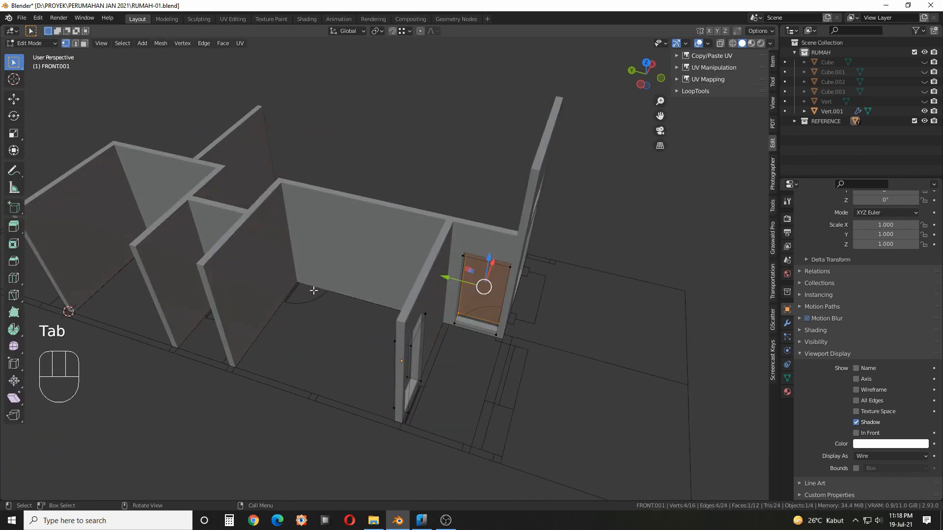
middle_drag(472, 263, 473, 270)
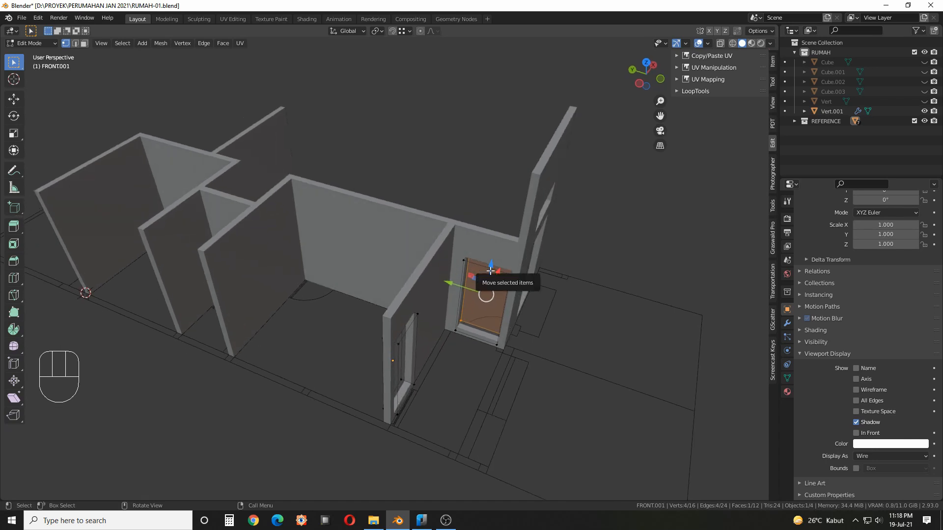
key(l)
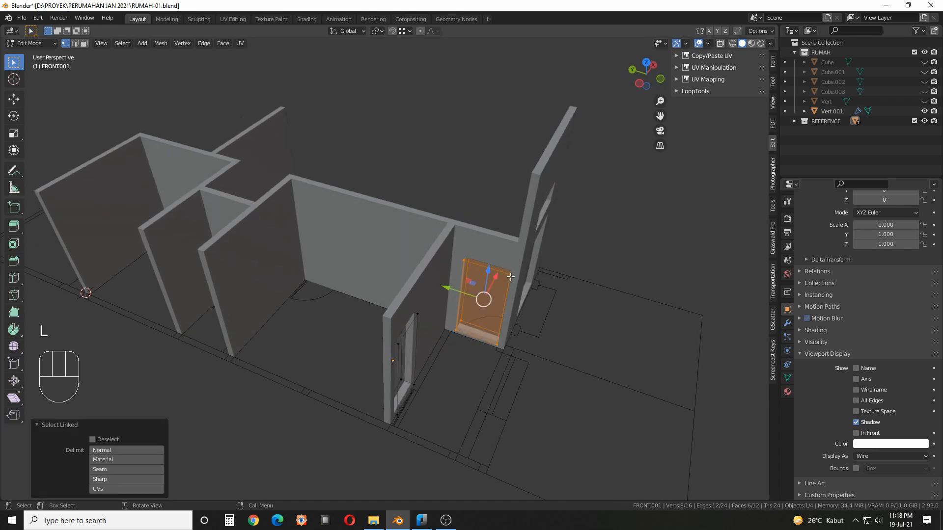
middle_drag(510, 276, 360, 327)
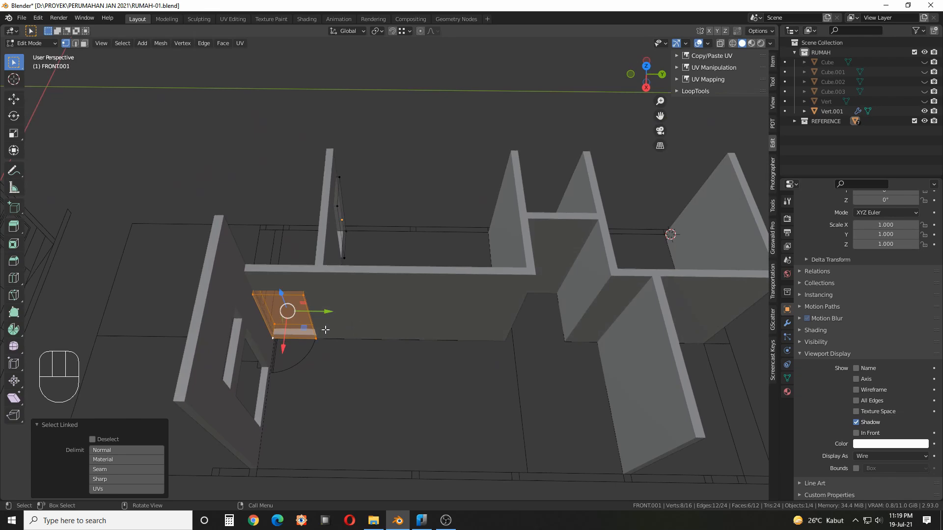
key(shift+d)
key(y)
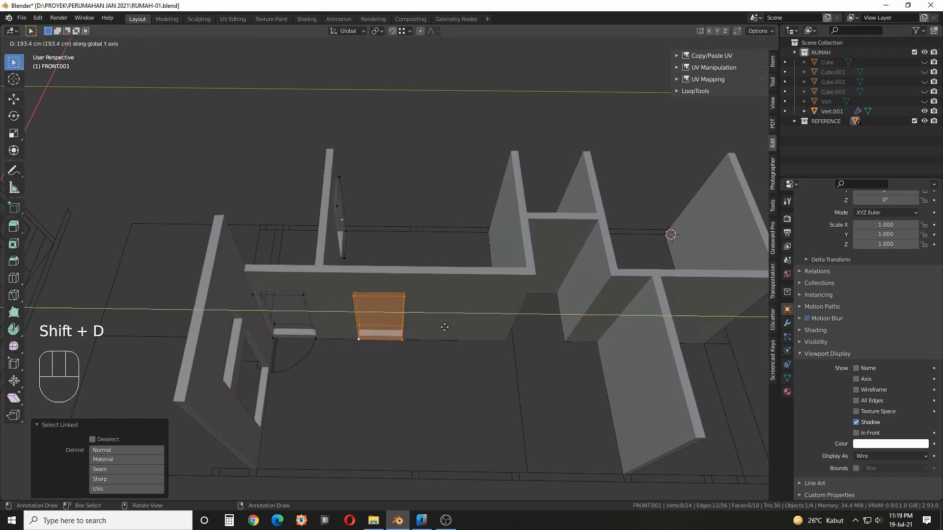
click(525, 328)
Shift the new rear door block about 12.9 cm along Y to match the door in the plan, and return to Object Mode
middle_drag(526, 328, 417, 332)
scroll(404, 330, up, 3)
mouse_move(417, 332)
mouse_down()
mouse_move(443, 329)
mouse_move(434, 324)
mouse_up()
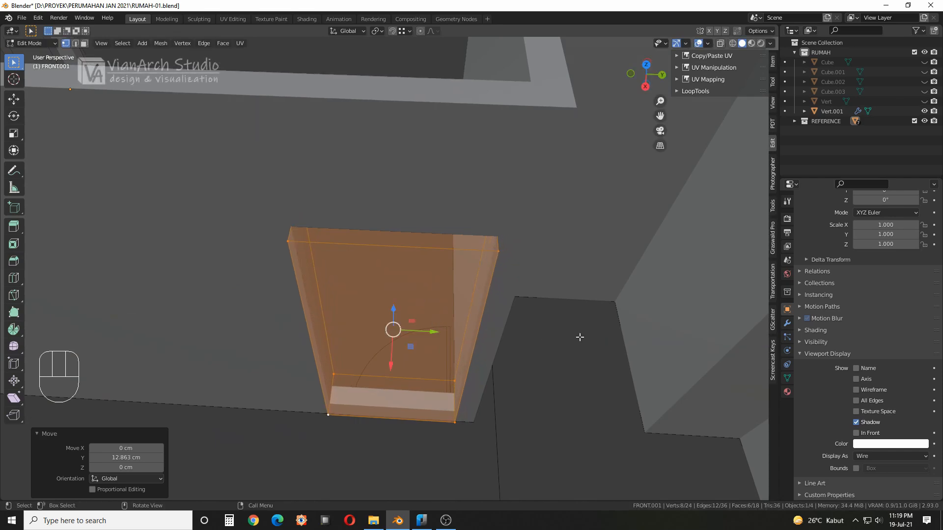
scroll(565, 338, down, 3)
middle_drag(551, 343, 543, 341)
key(Tab)
scroll(541, 340, down, 4)
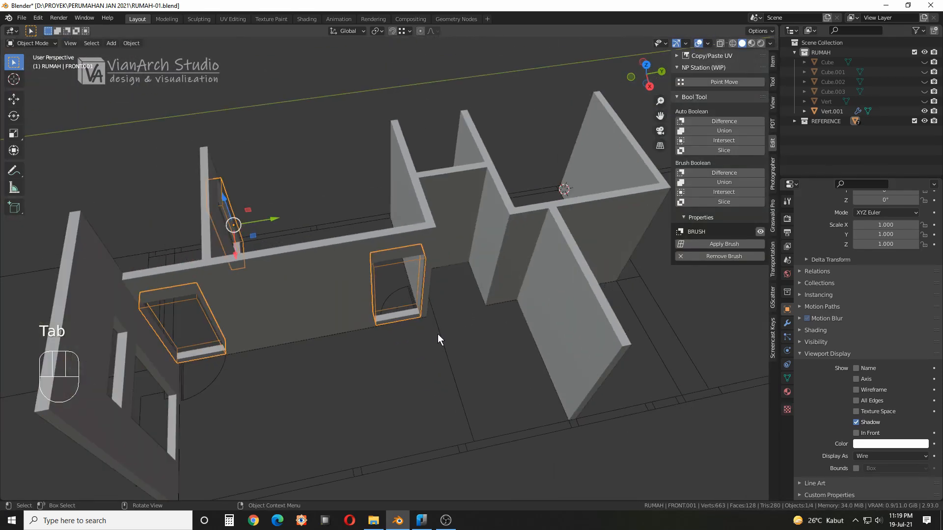
middle_drag(371, 329, 388, 315)
scroll(387, 318, down, 1)
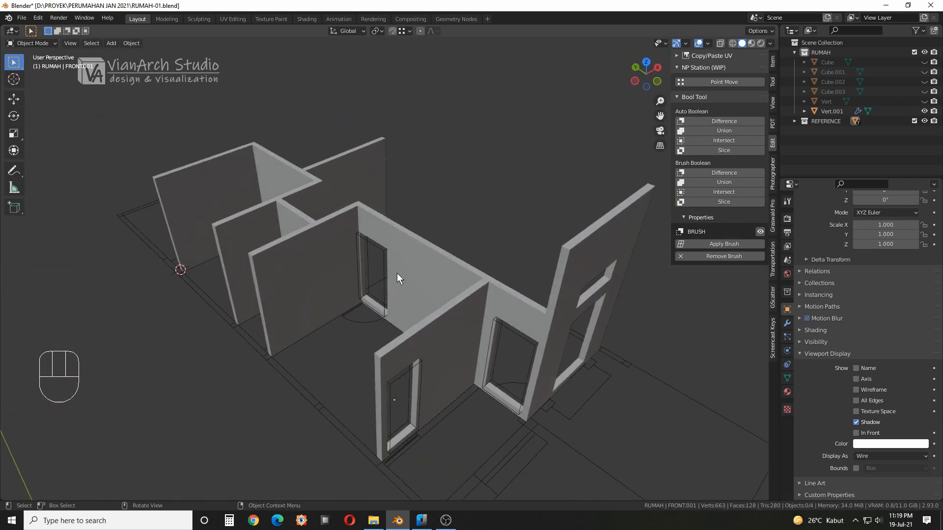
Add a vertical loop cut to the short rear cross wall of the walls mesh, aligned with the door edge in the plan
scroll(402, 276, down, 1)
middle_drag(402, 276, 393, 320)
scroll(435, 280, up, 3)
click(464, 300)
key(Tab)
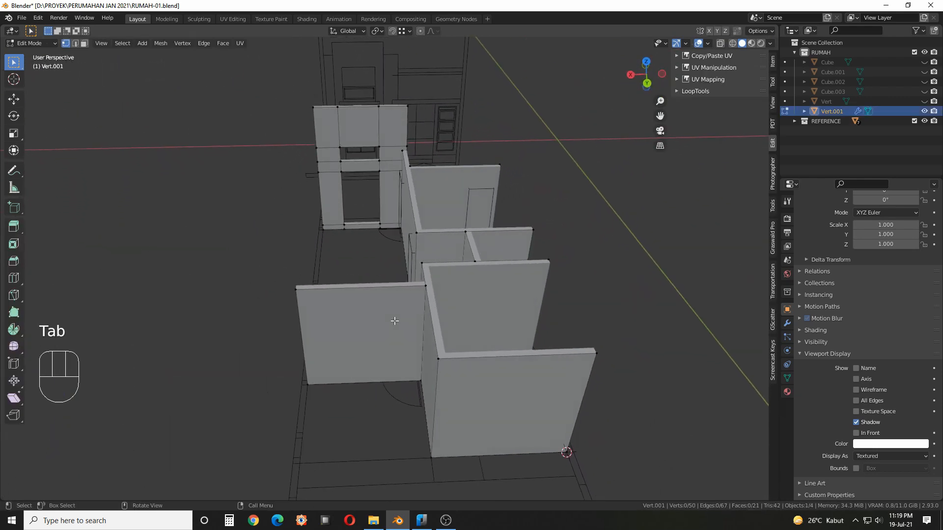
key(ctrl+r)
click(386, 319)
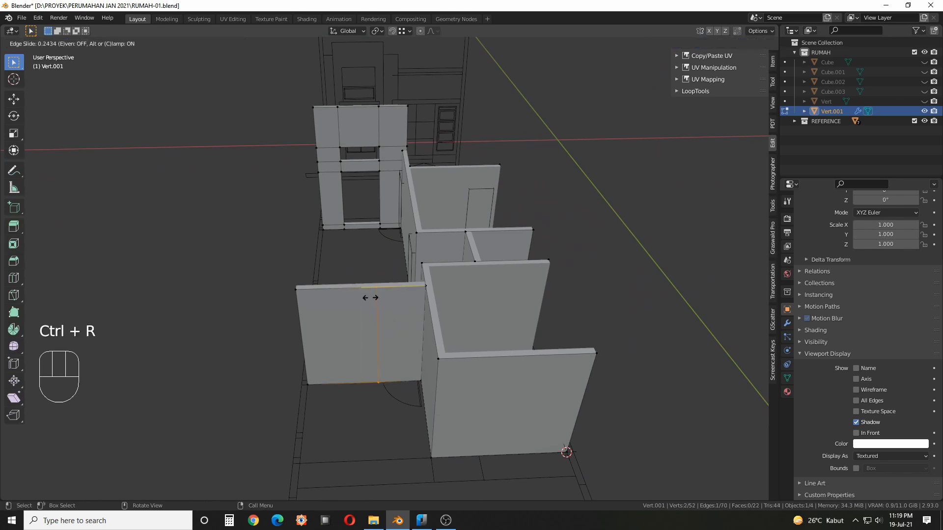
click(376, 378)
Add a horizontal loop cut across the upper part of the cross wall and lower it about 12.9 cm to the door head
ctrl+middle_drag(379, 379, 410, 332)
key(ctrl+r)
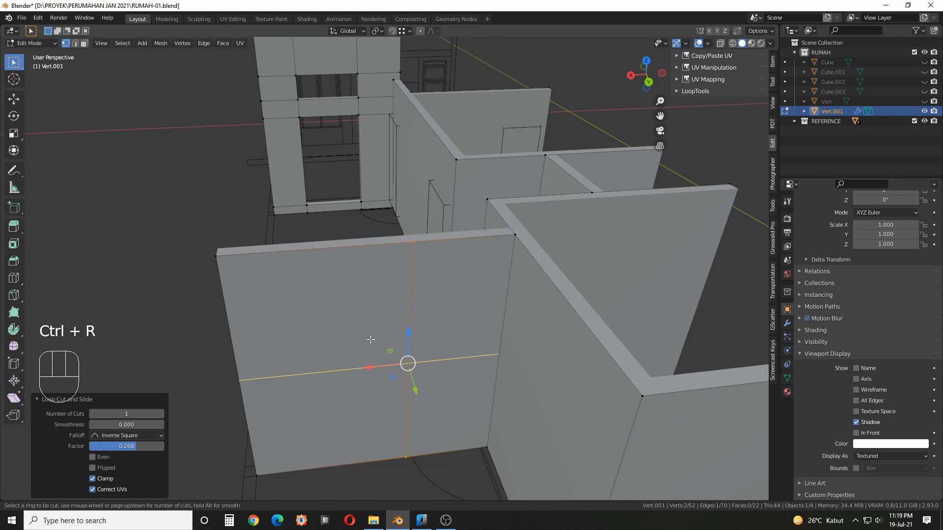
click(401, 359)
click(405, 295)
middle_drag(405, 295, 441, 280)
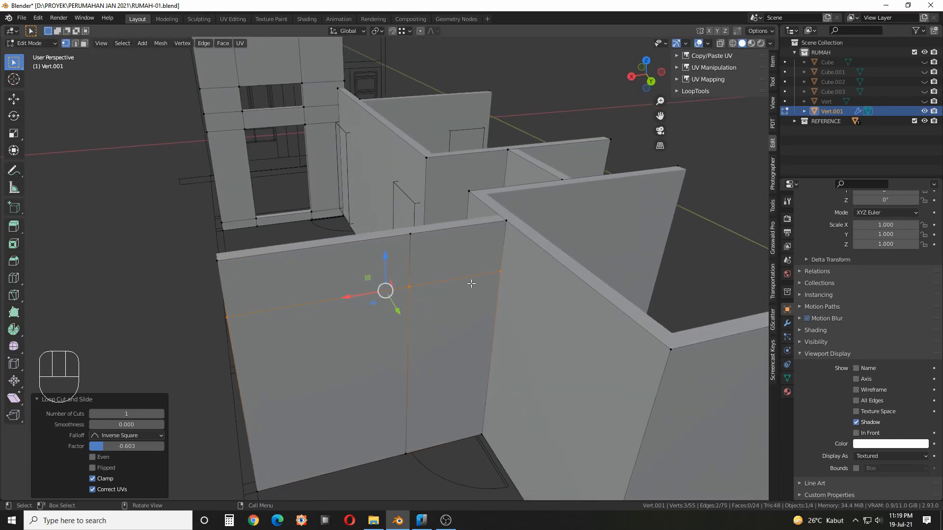
middle_drag(312, 149, 504, 293)
drag(457, 285, 267, 128)
middle_drag(472, 270, 455, 260)
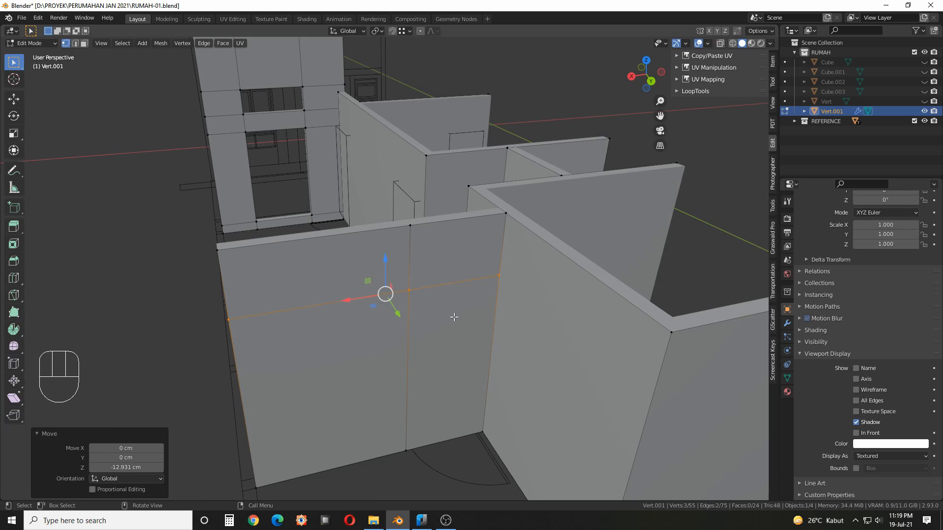
Delete the door-sized face between the loop cuts to open a doorway in the cross wall, and return to Object Mode
key(3)
click(457, 338)
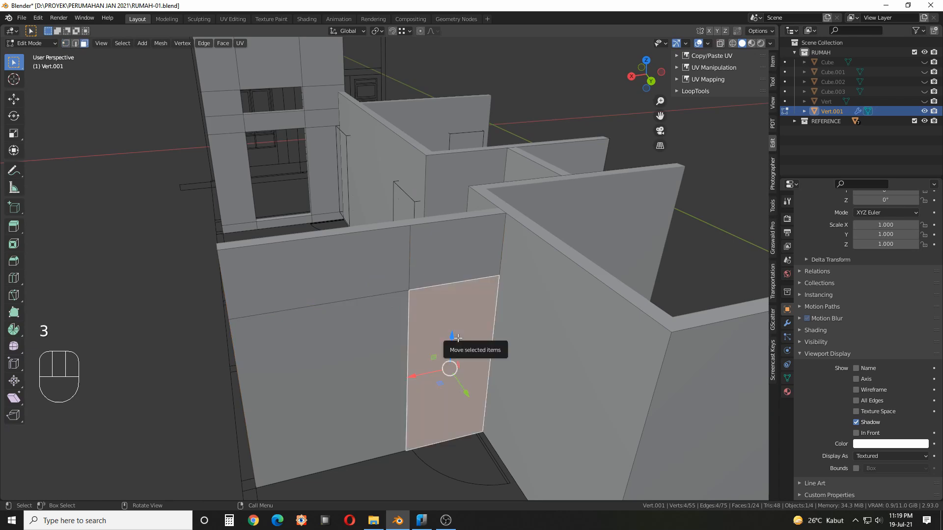
key(x)
click(458, 338)
middle_drag(459, 338, 466, 318)
key(Tab)
scroll(391, 323, down, 3)
Unhide all hidden objects of the house model
middle_drag(391, 323, 351, 260)
middle_drag(288, 273, 344, 273)
shift+middle_drag(344, 272, 381, 272)
scroll(374, 273, down, 1)
key(alt+h)
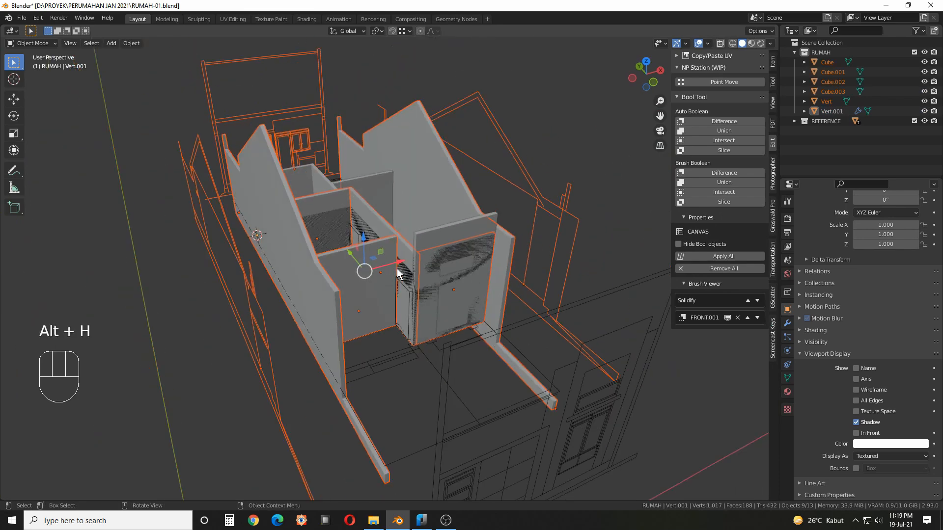
Select and hide the old interior wall object Cube.001
middle_drag(555, 143, 500, 269)
click(485, 247)
click(502, 271)
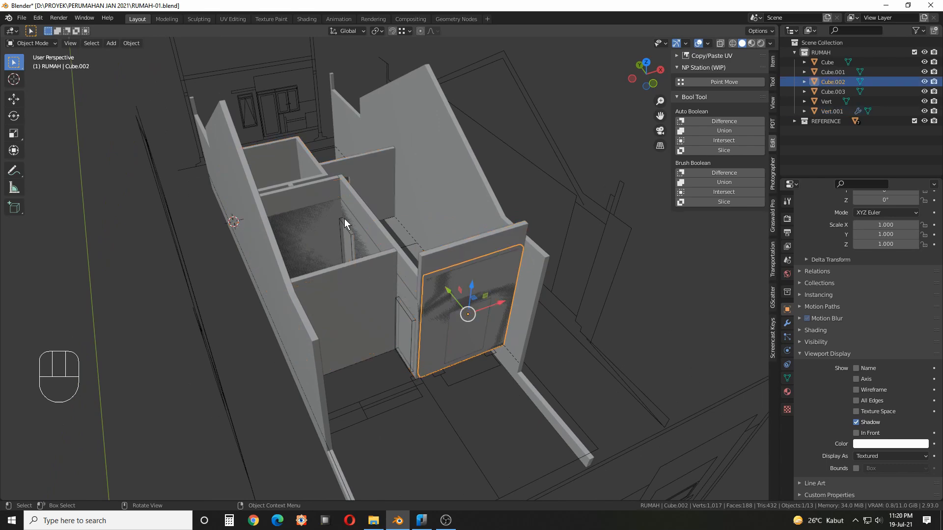
click(357, 226)
middle_drag(358, 225, 390, 241)
click(388, 258)
click(382, 247)
scroll(431, 234, up, 3)
key(h)
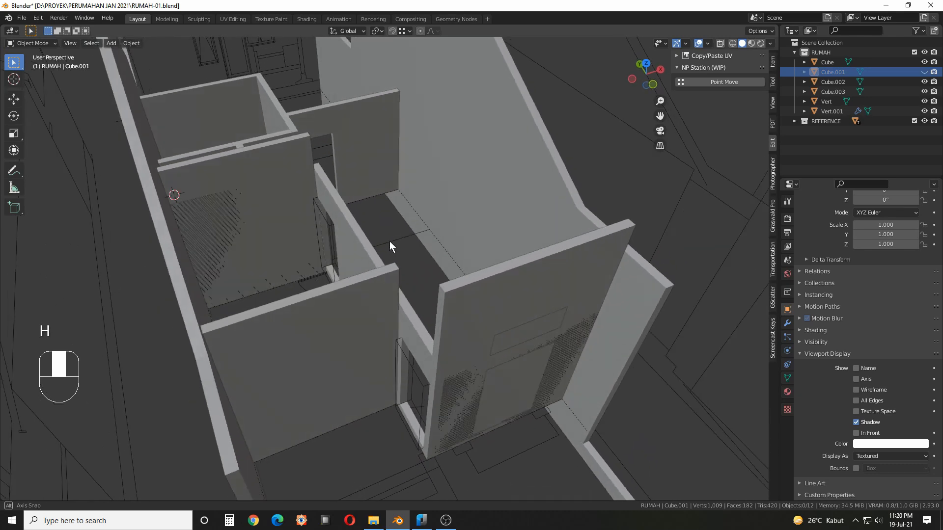
Hide the old wall object Cube.003 and the old front wall object Cube.002
click(305, 152)
key(h)
scroll(309, 155, down, 3)
middle_drag(313, 162, 434, 231)
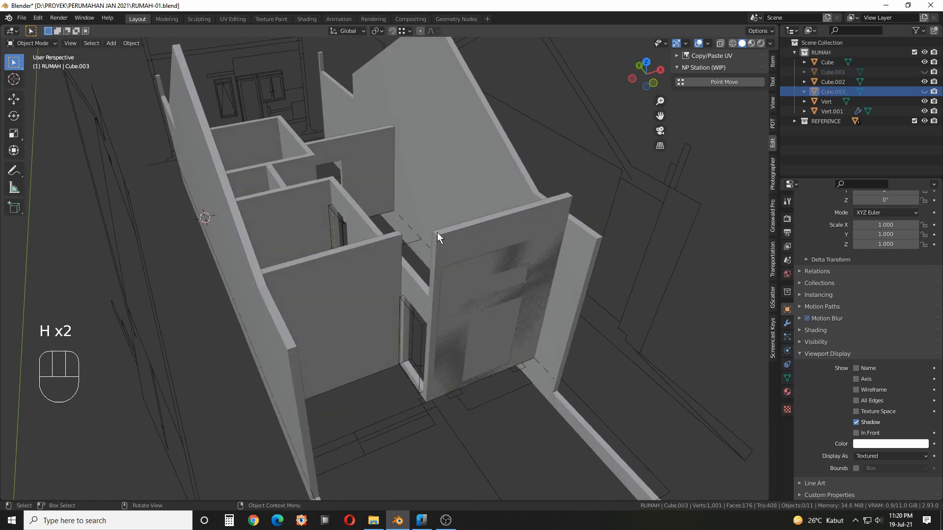
click(459, 259)
key(h)
middle_drag(462, 261, 120, 252)
middle_drag(16, 210, 350, 225)
scroll(336, 232, down, 4)
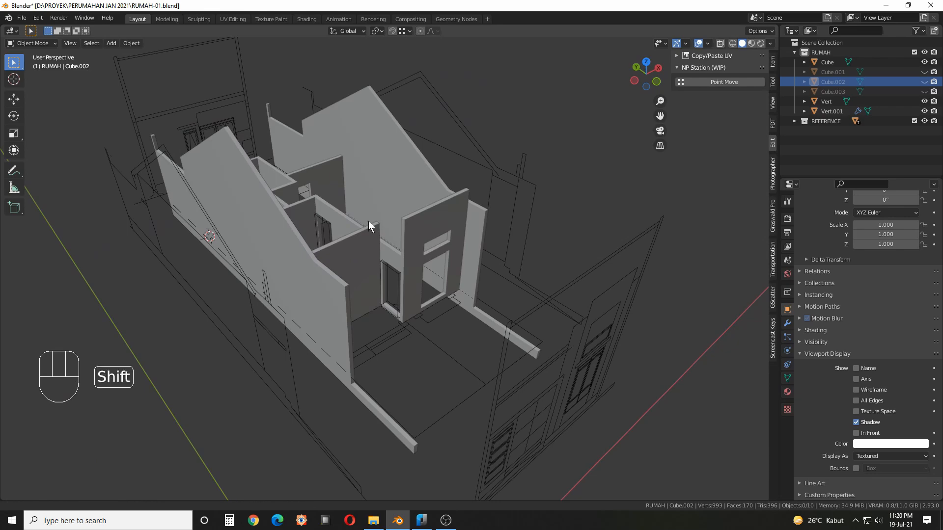
shift+middle_drag(370, 226, 365, 213)
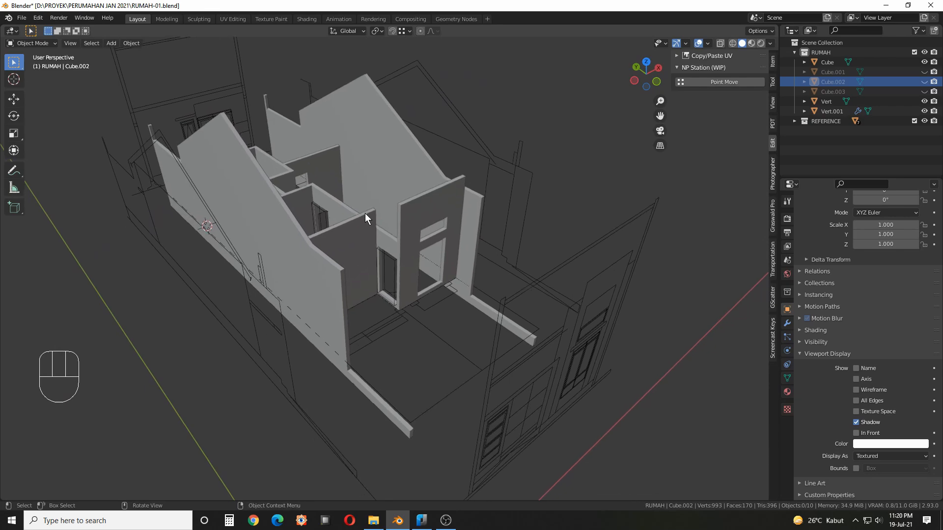